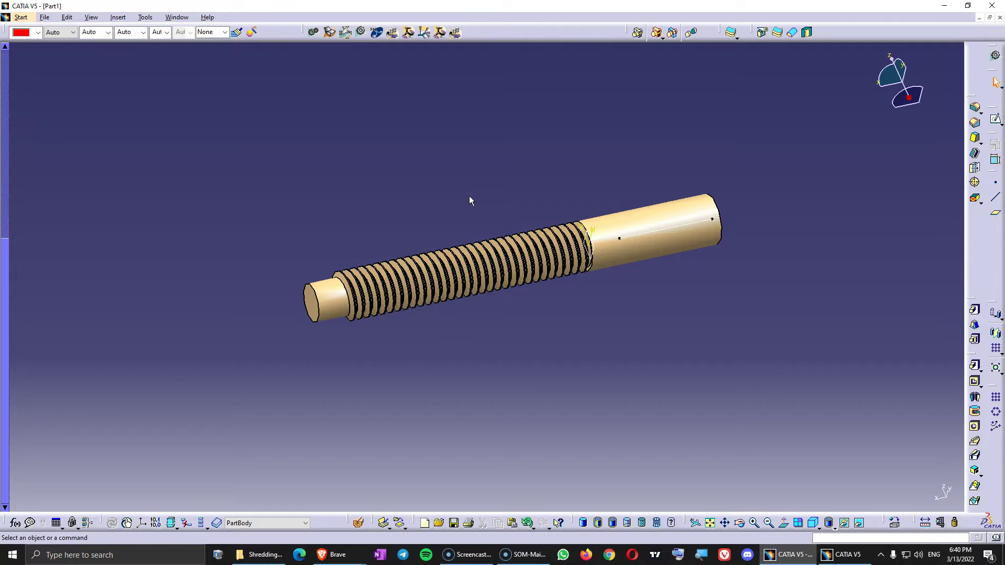
# Examine the finished threaded shaft from several angles, including its thread profile, plain shank and reduced end.
pyautogui.click(473, 217)
pyautogui.moveTo(642, 237); pyautogui.dragTo(655, 213, button='middle')
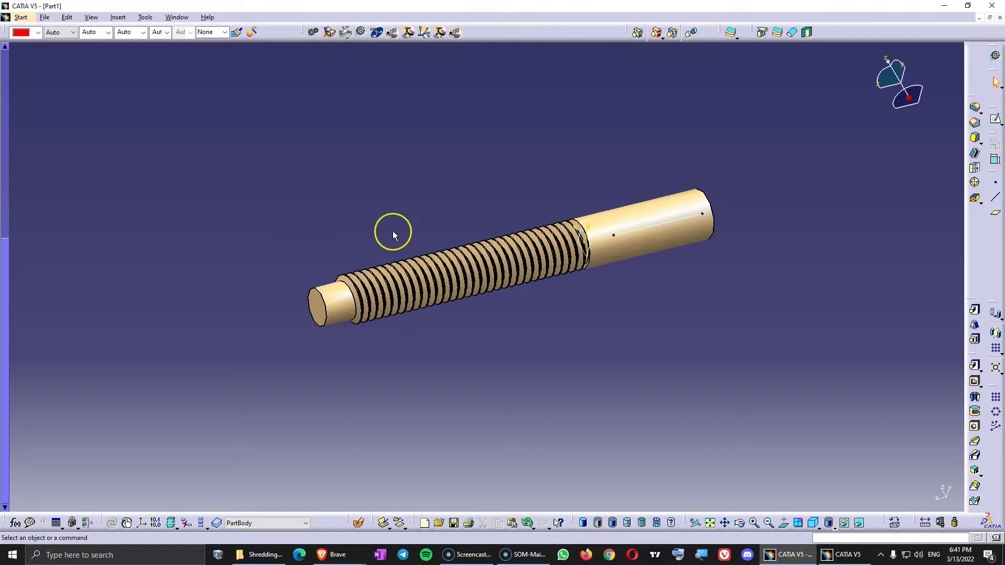
pyautogui.moveTo(394, 234); pyautogui.dragTo(561, 307, button='middle')
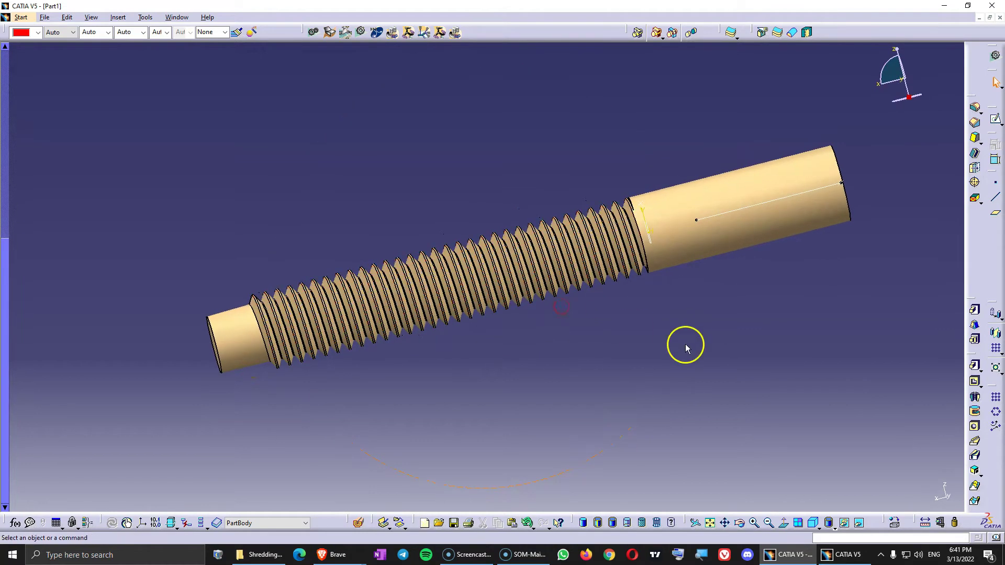
pyautogui.moveTo(678, 242); pyautogui.dragTo(740, 252, button='middle')
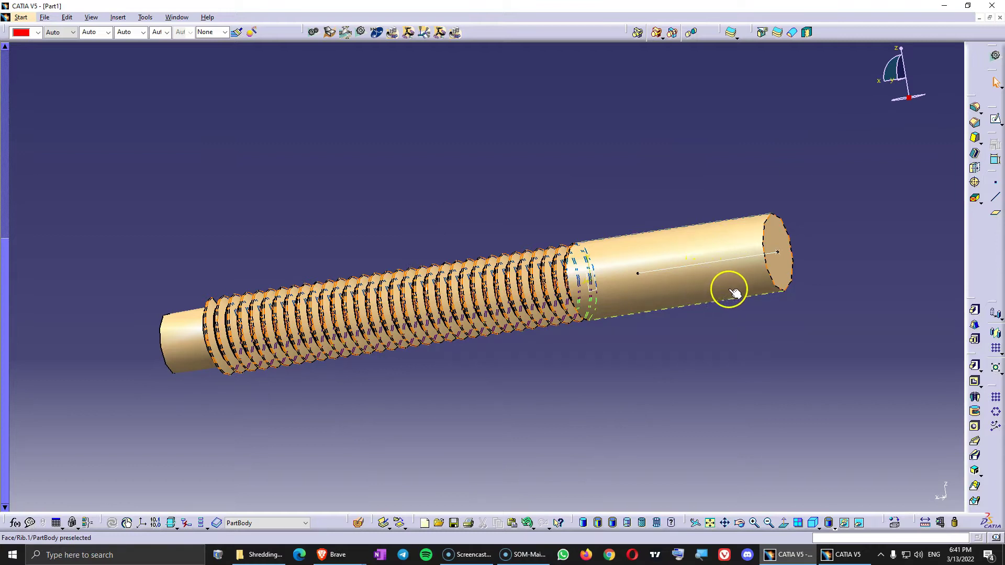
pyautogui.click(776, 277)
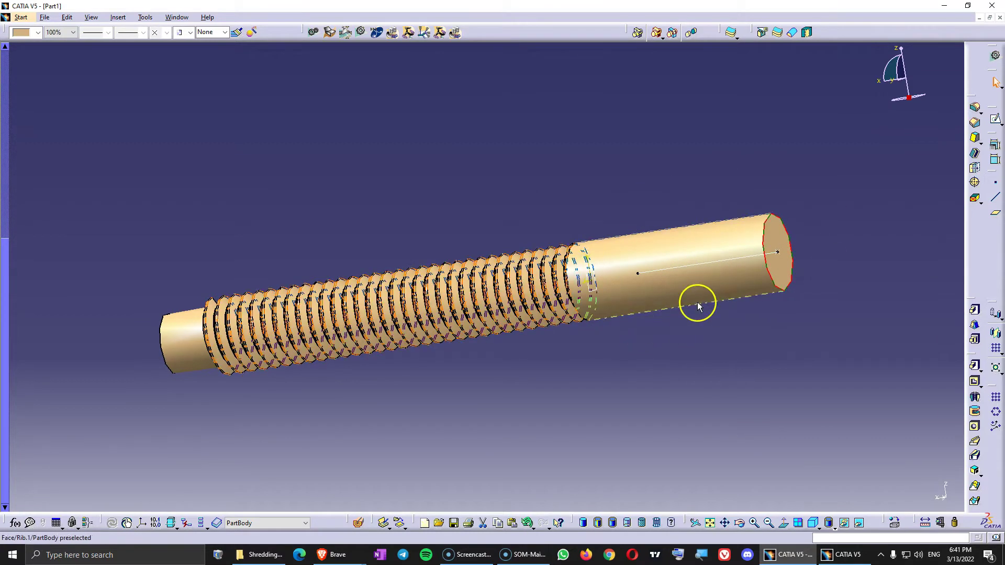
pyautogui.moveTo(698, 301); pyautogui.dragTo(274, 340, button='middle')
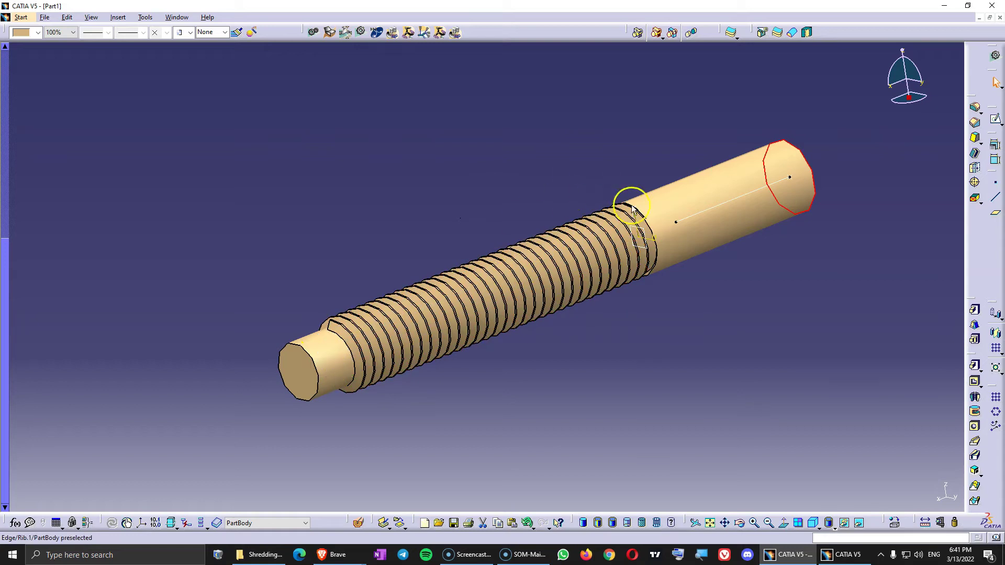
pyautogui.moveTo(547, 301); pyautogui.dragTo(682, 325, button='middle')
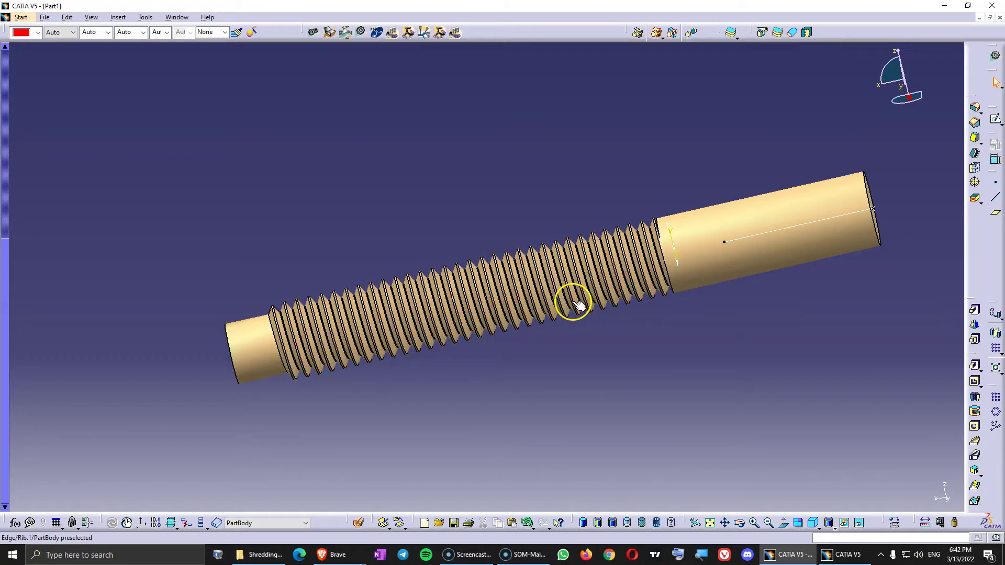
pyautogui.moveTo(540, 332); pyautogui.dragTo(632, 298, button='middle')
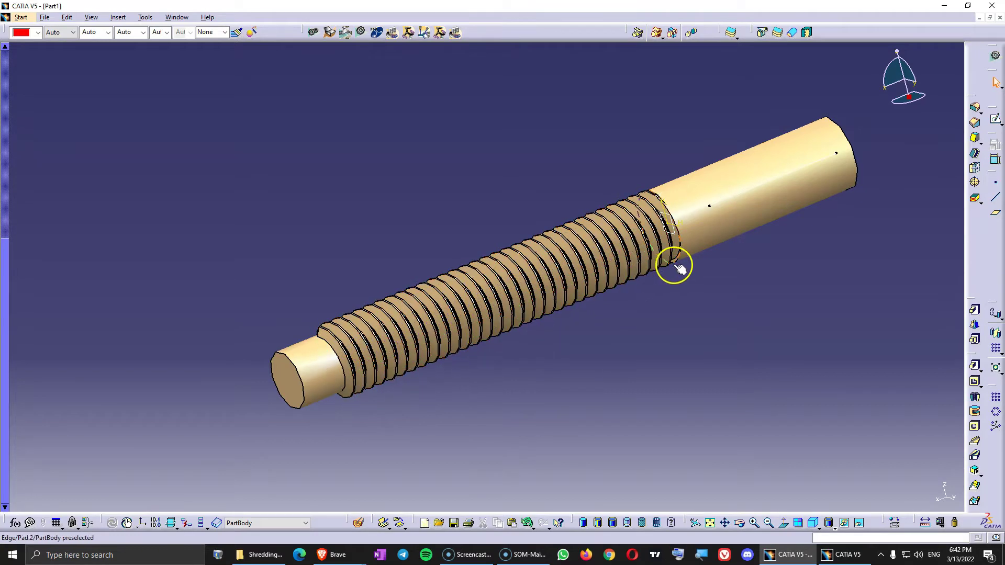
pyautogui.moveTo(477, 344); pyautogui.dragTo(512, 281, button='middle')
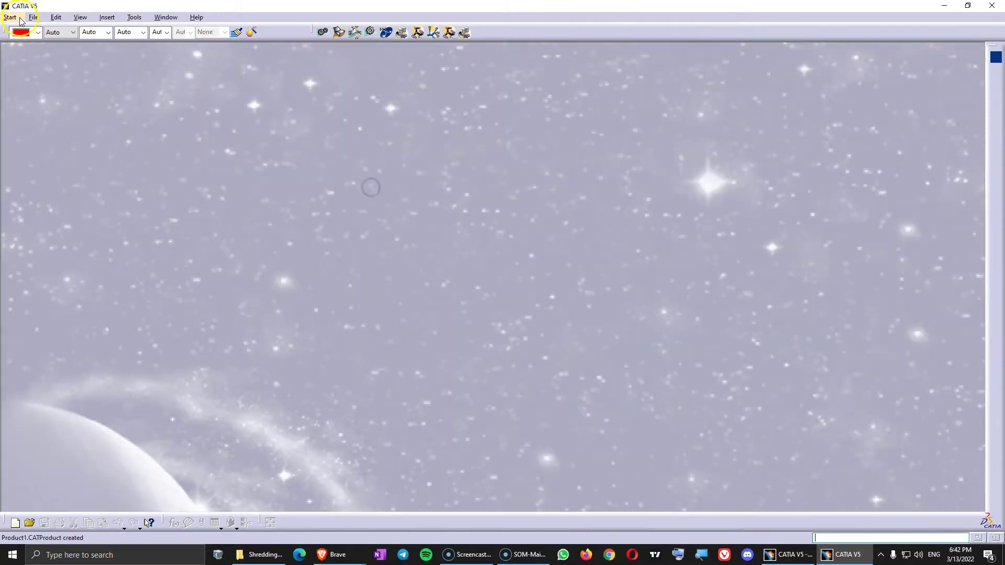
# Create a new part named Thread and sketch a circle about 29 mm in diameter at the origin of the yz plane.
pyautogui.click(33, 18)
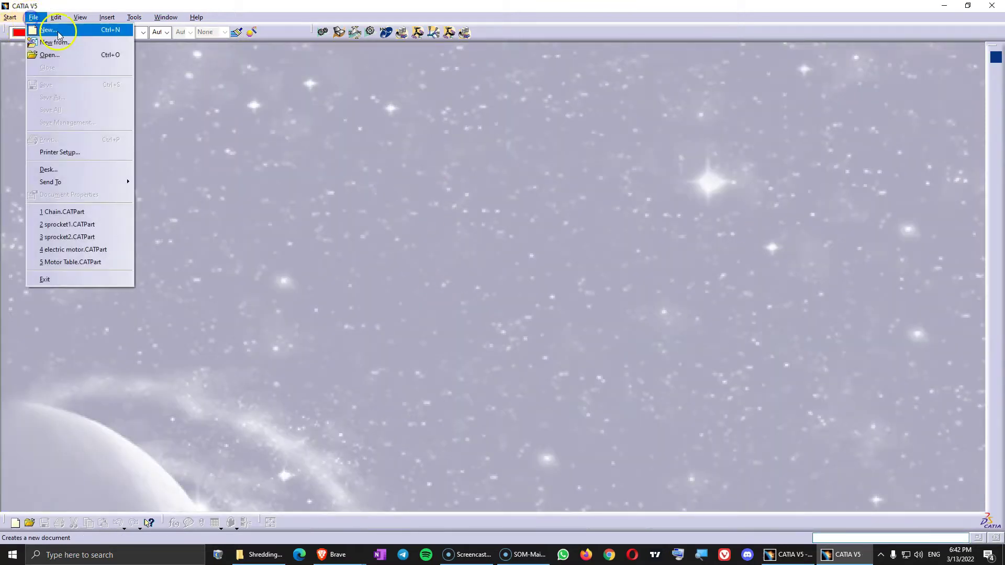
pyautogui.click(41, 31)
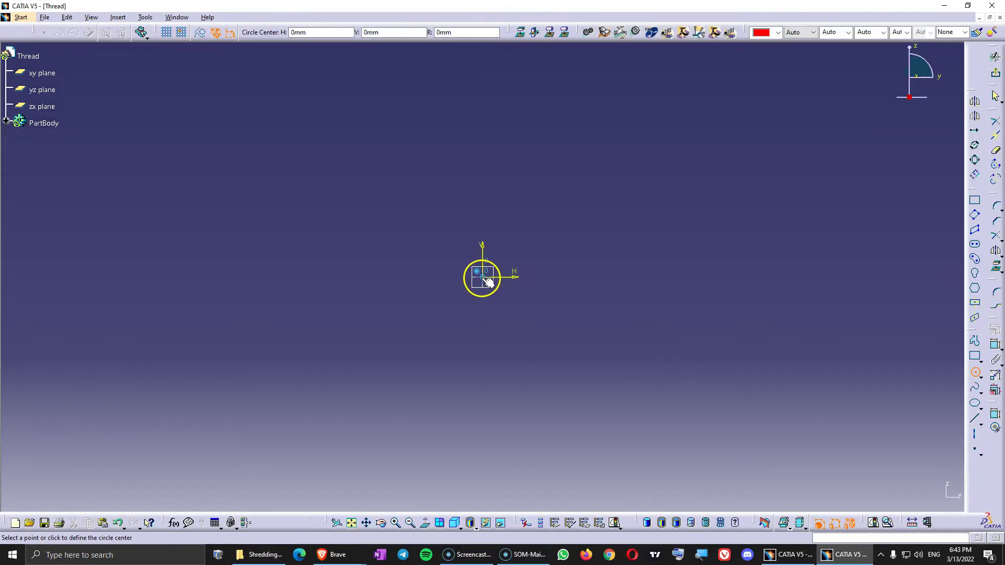
pyautogui.click(483, 277)
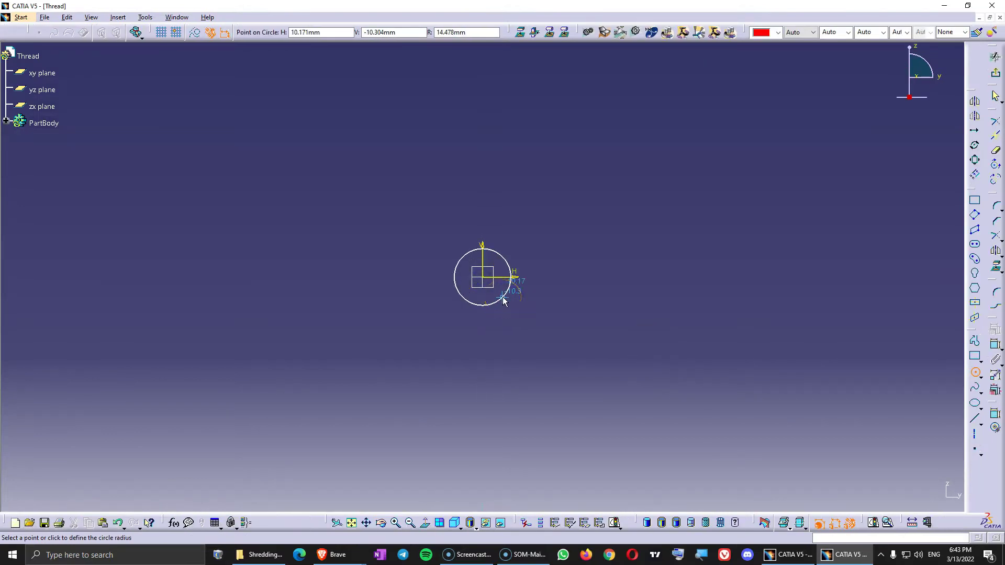
pyautogui.click(502, 299)
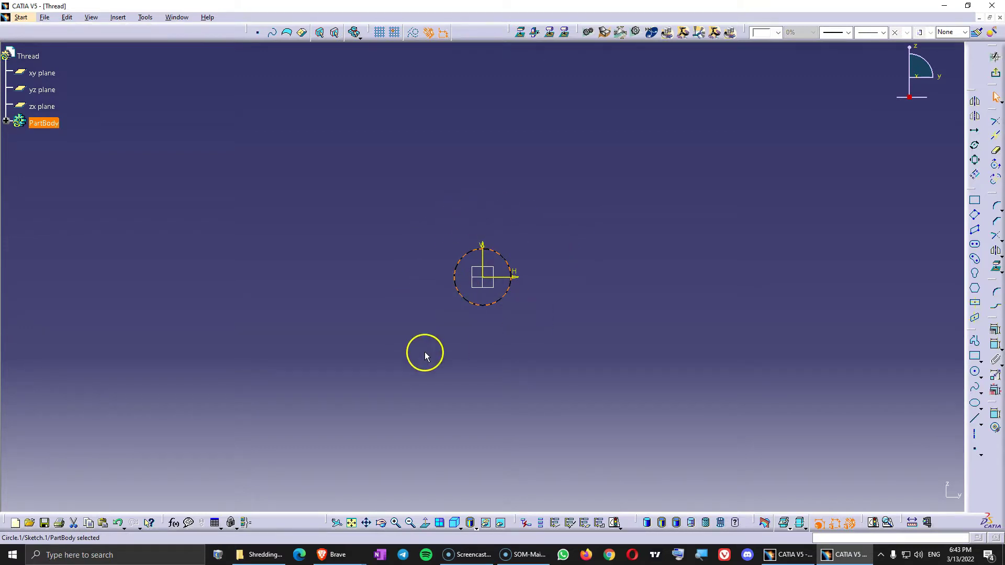
# Dimension the circle with a diameter of 6.1 mm and exit the sketch.
pyautogui.click(995, 347)
pyautogui.click(519, 256)
pyautogui.doubleClick(518, 252)
pyautogui.write('6.1')
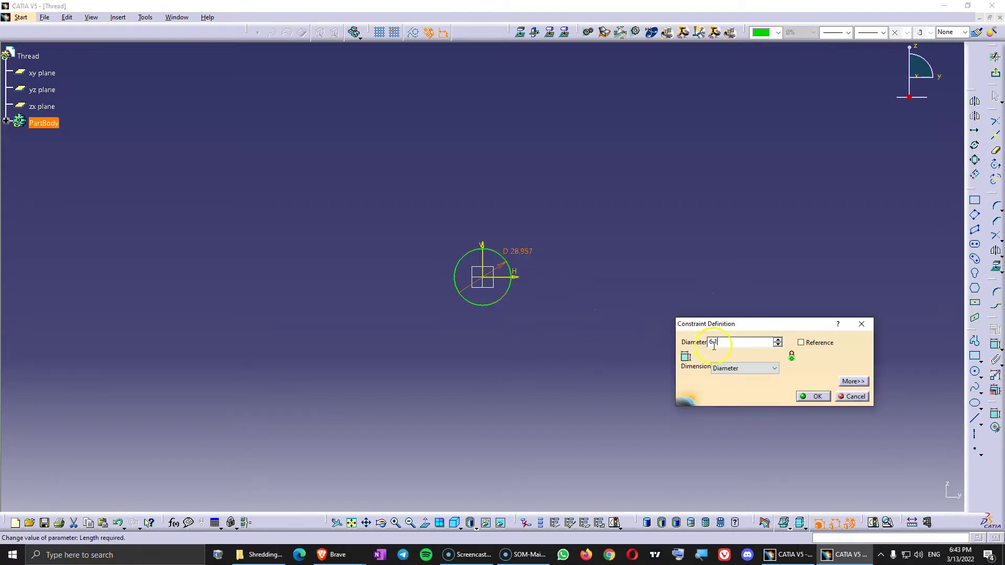
pyautogui.click(818, 396)
pyautogui.click(664, 273)
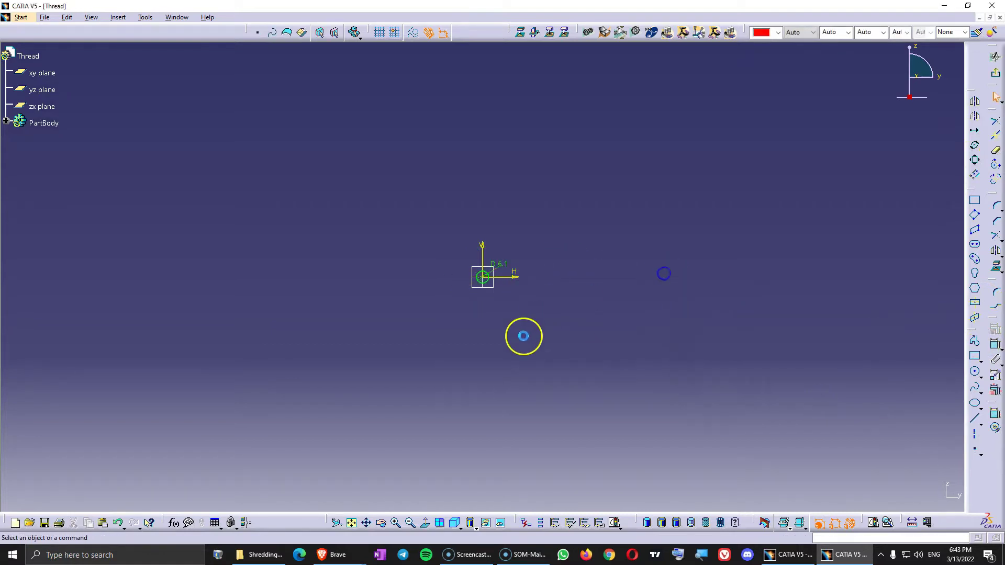
pyautogui.click(995, 57)
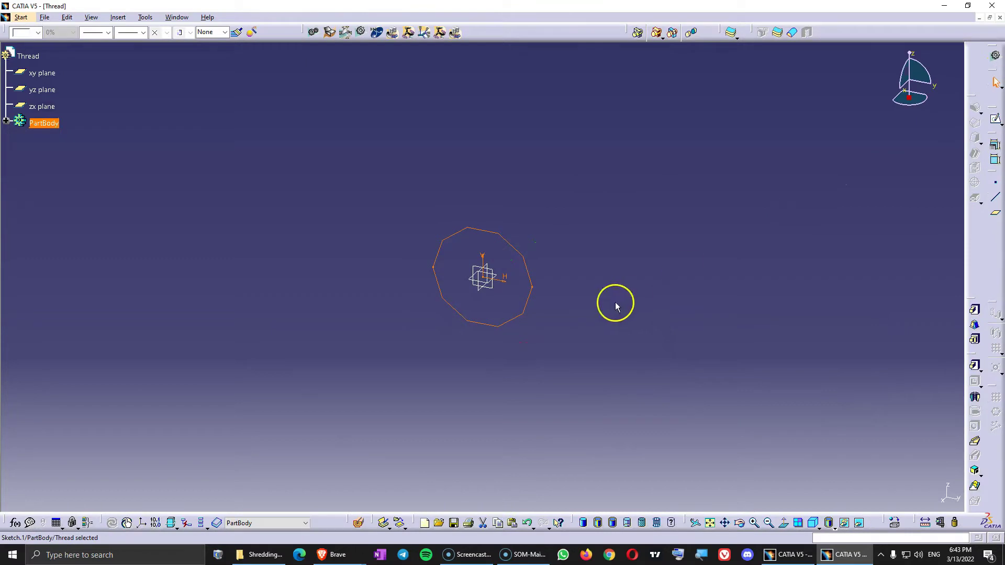
# Pad the 6.1 mm circle to a length of 50 mm to form the cylindrical shaft.
pyautogui.click(975, 310)
pyautogui.moveTo(608, 307); pyautogui.dragTo(604, 370, button='middle')
pyautogui.moveTo(603, 370); pyautogui.dragTo(587, 333, button='middle')
pyautogui.moveTo(1004, 262); pyautogui.dragTo(786, 257)
pyautogui.moveTo(779, 295); pyautogui.dragTo(713, 296)
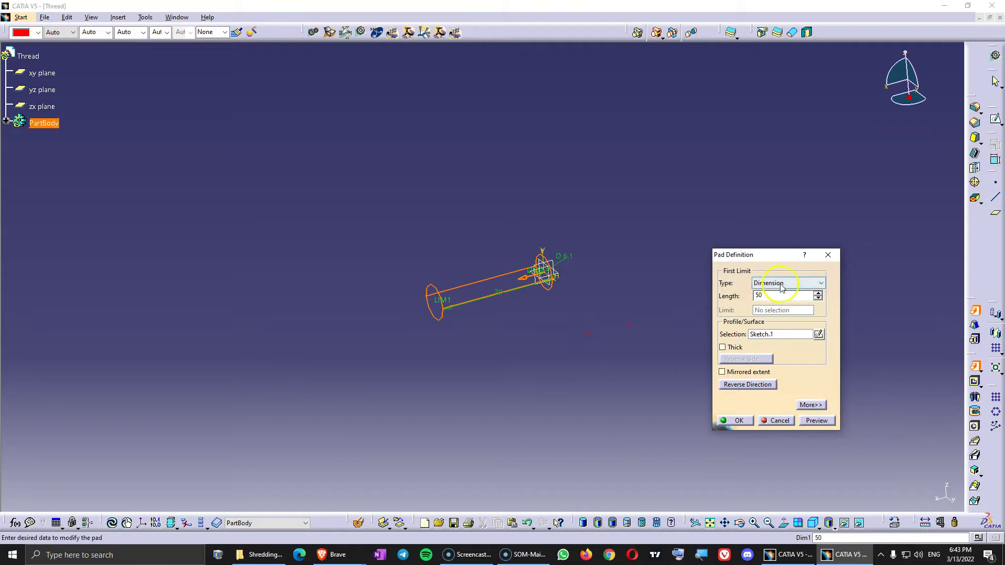
pyautogui.click(828, 419)
pyautogui.click(736, 421)
# Change the fill colour of PartBody to tan.
pyautogui.click(49, 124)
pyautogui.click(32, 34)
pyautogui.click(23, 186)
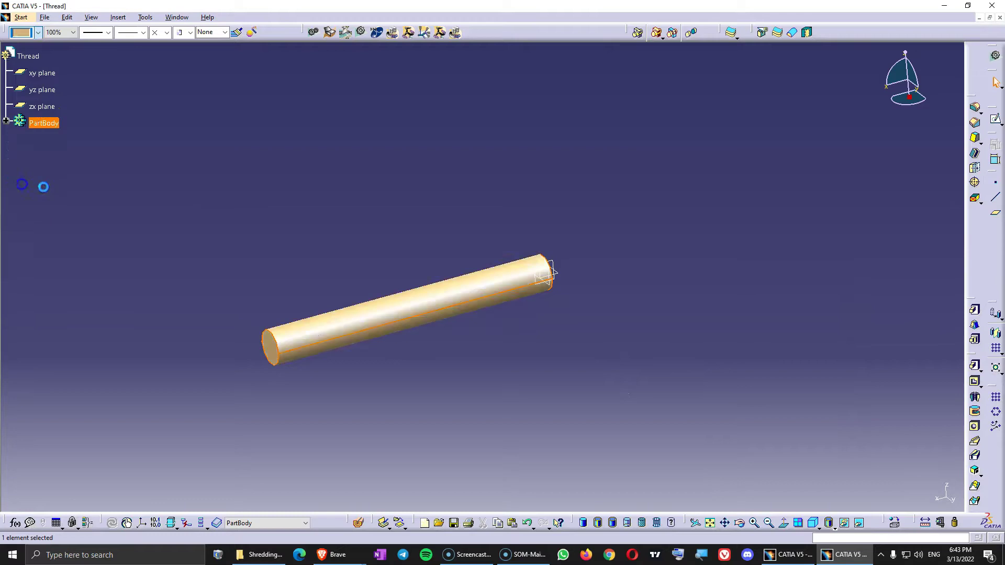
# Create a reference plane offset 15 mm from the yz plane along the cylinder.
pyautogui.click(996, 213)
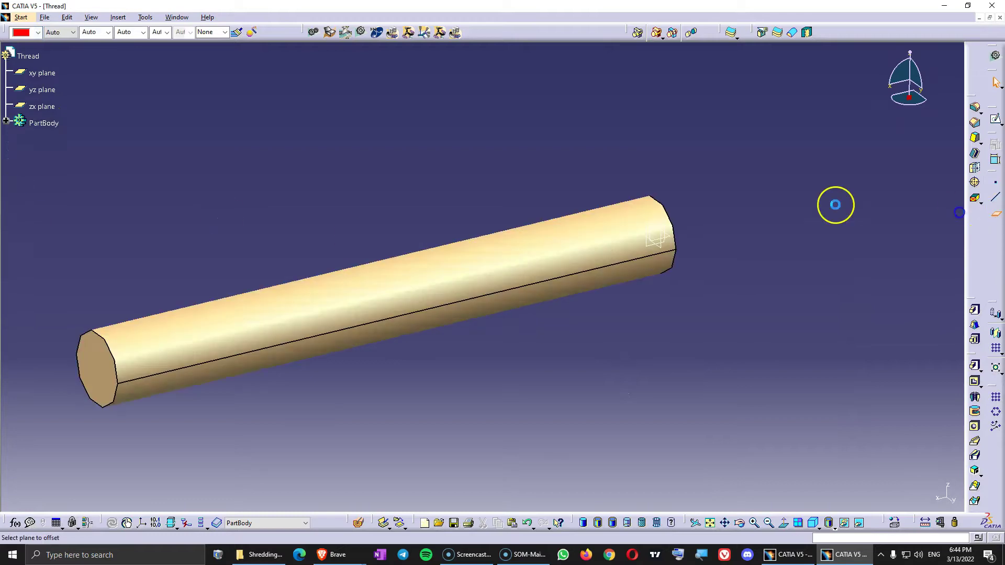
pyautogui.click(658, 242)
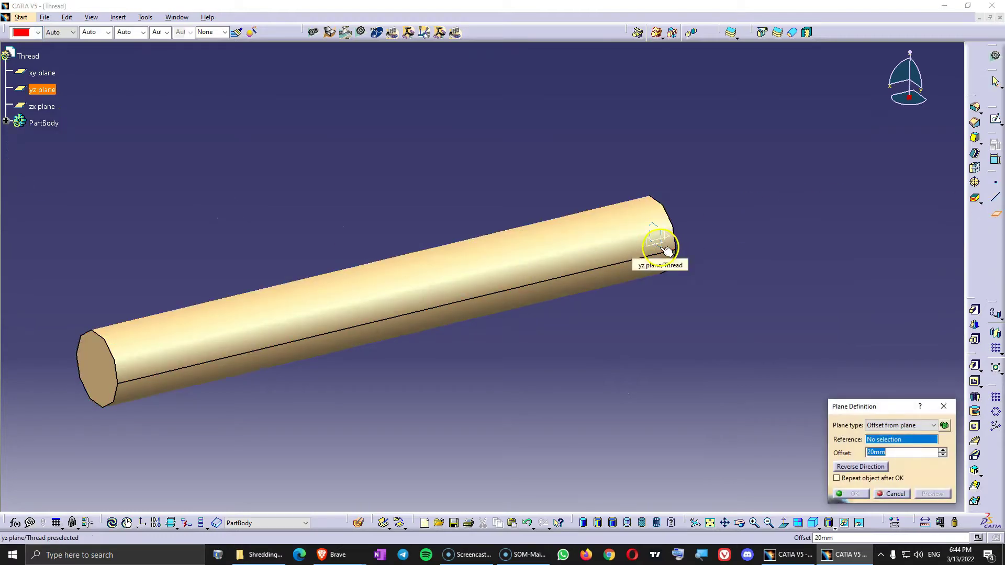
pyautogui.moveTo(480, 283); pyautogui.dragTo(453, 296, button='middle')
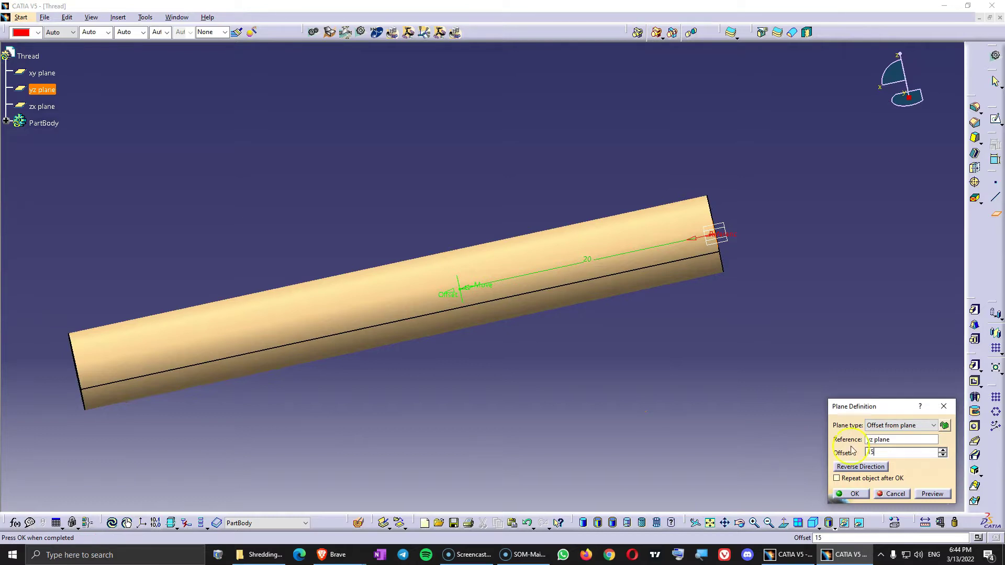
pyautogui.click(853, 493)
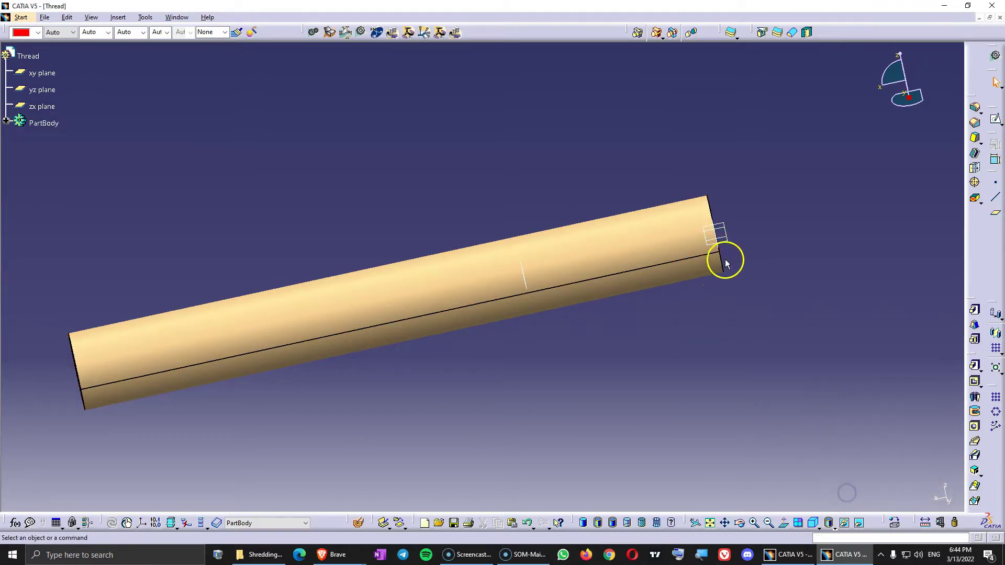
# Open a sketch on the 15 mm offset plane and set the view normal to the sketch plane.
pyautogui.moveTo(532, 271); pyautogui.dragTo(597, 301, button='middle')
pyautogui.moveTo(489, 316); pyautogui.dragTo(469, 294, button='middle')
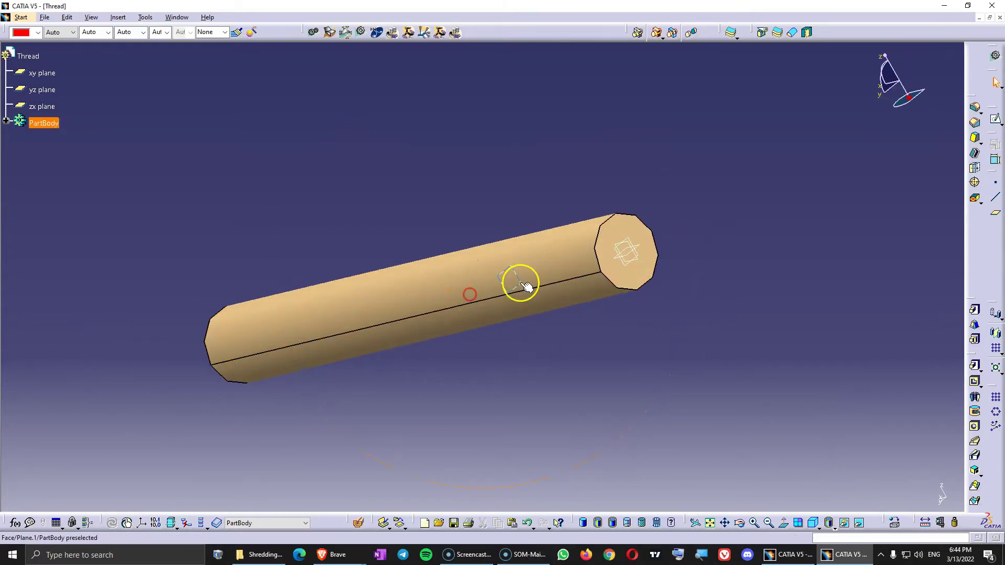
pyautogui.click(995, 120)
pyautogui.moveTo(545, 293)
pyautogui.mouseDown(button='middle')
pyautogui.moveTo(661, 287)
pyautogui.moveTo(679, 275)
pyautogui.moveTo(684, 243)
pyautogui.mouseUp(button='middle')
pyautogui.click(425, 522)
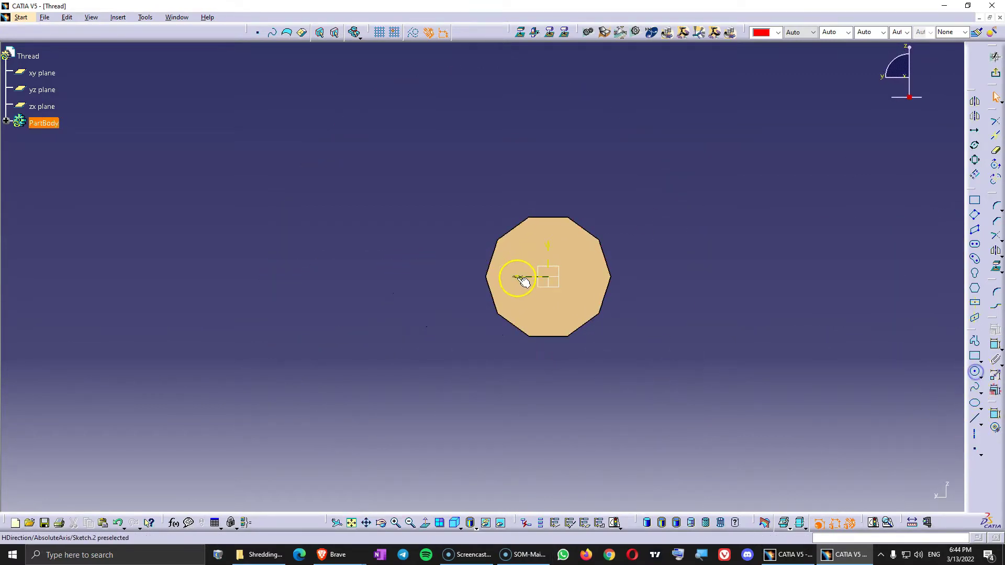
# Project the cylinder's circular edge into the sketch as a construction element.
pyautogui.click(485, 278)
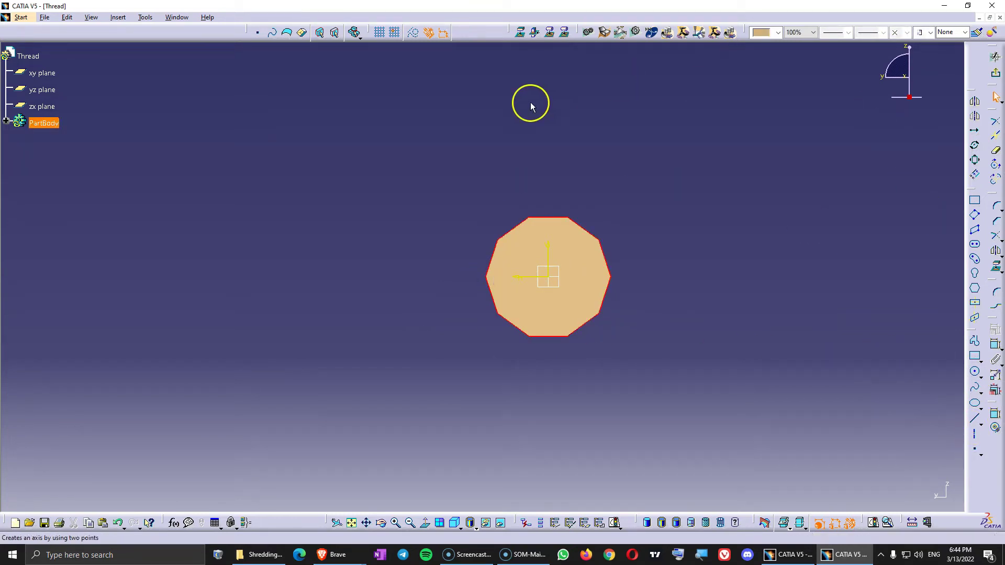
pyautogui.click(413, 33)
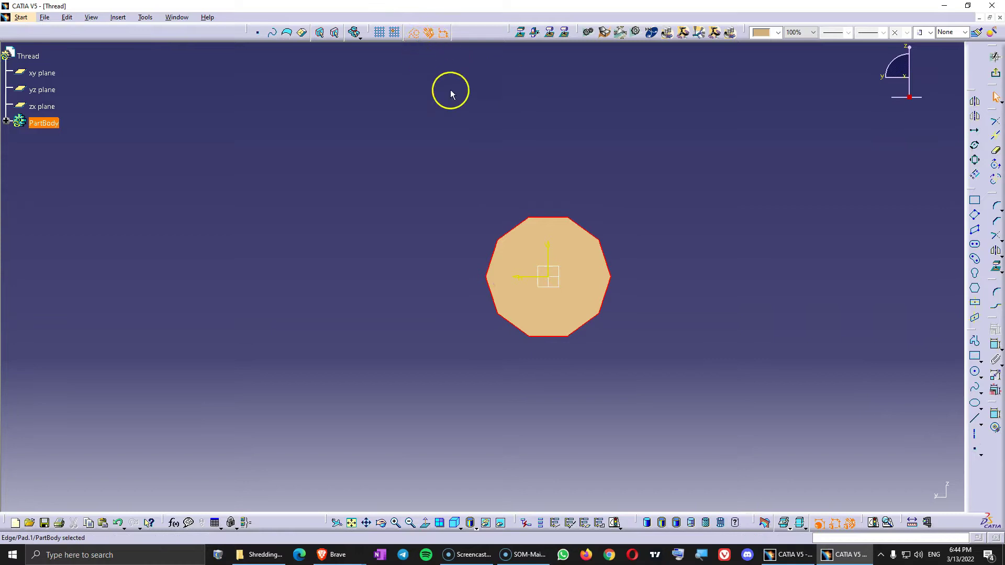
pyautogui.click(520, 33)
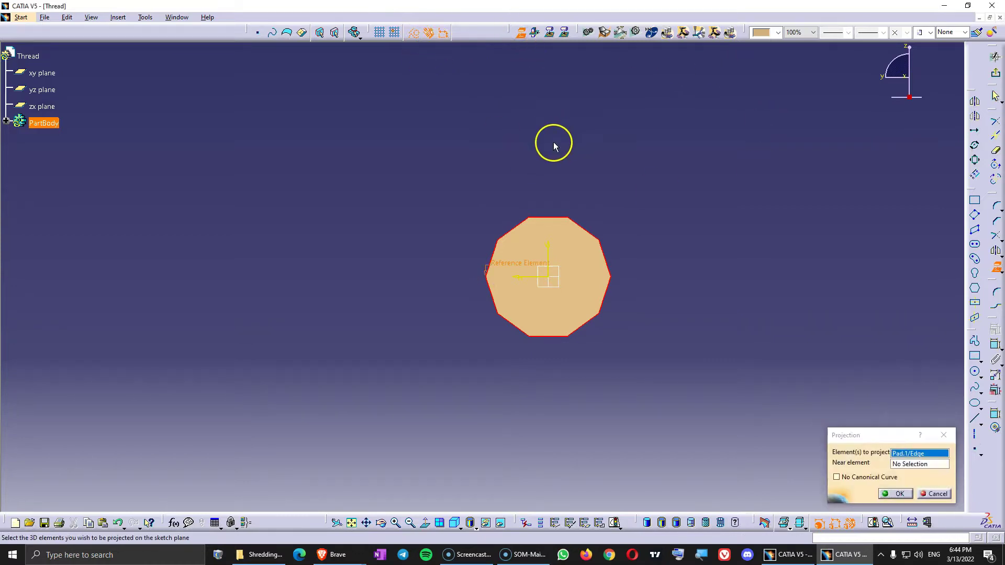
pyautogui.click(884, 494)
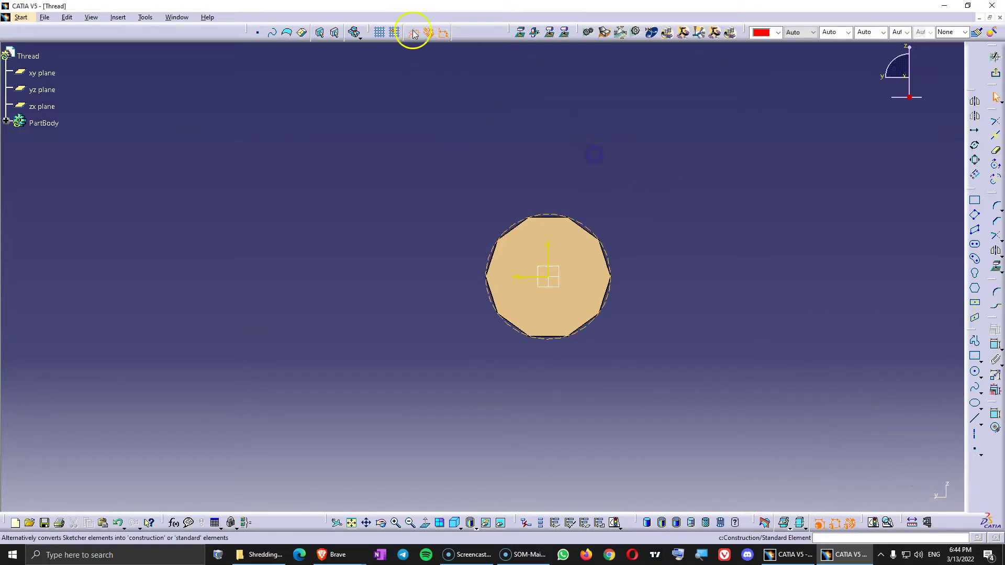
# Place a point on the sketch's horizontal axis, just outside the projected circle, about 4 mm from the origin.
pyautogui.click(976, 448)
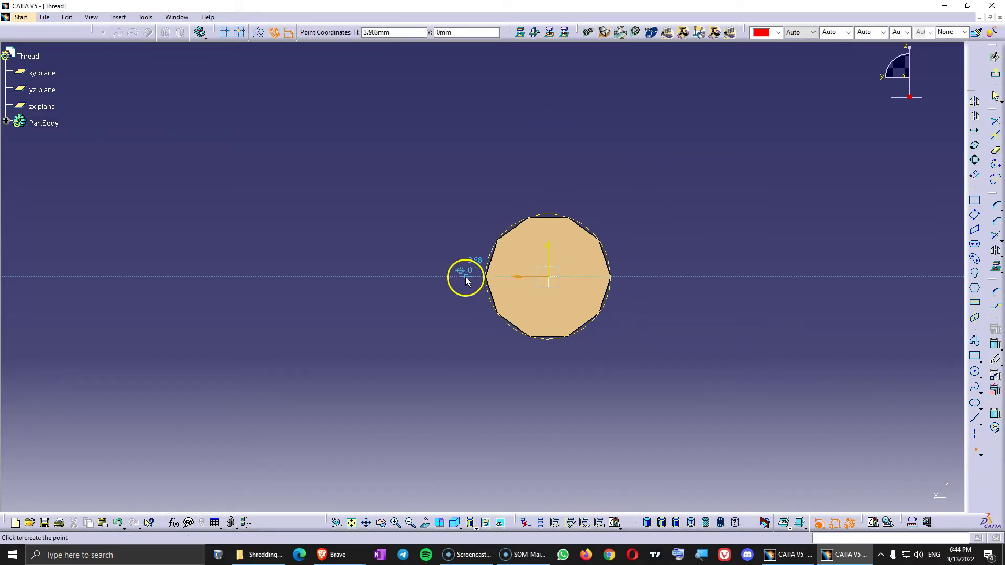
pyautogui.click(468, 275)
pyautogui.click(934, 183)
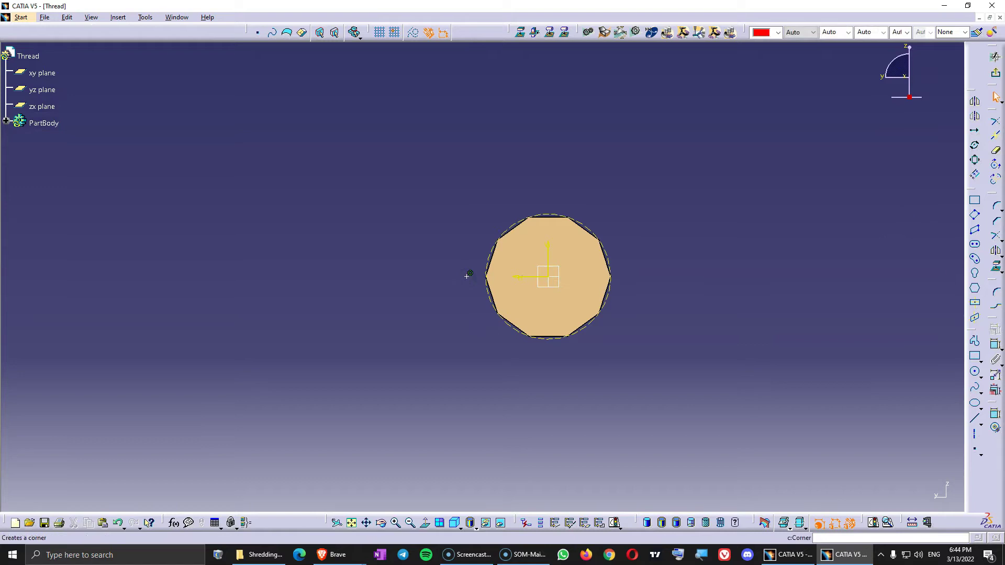
# Constrain the point to be coincident with the projected construction circle and exit the sketch.
pyautogui.click(996, 346)
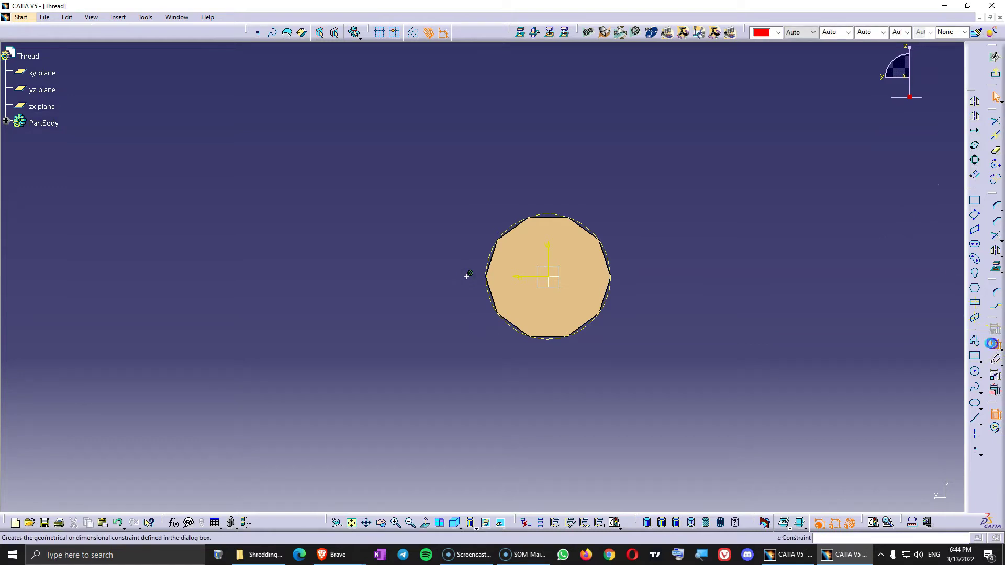
pyautogui.click(468, 276)
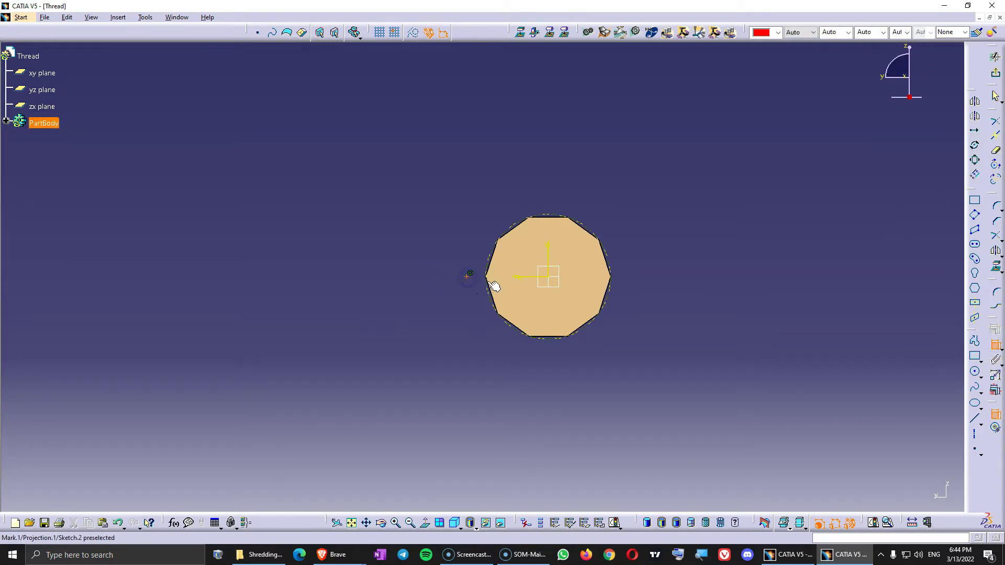
pyautogui.click(493, 286)
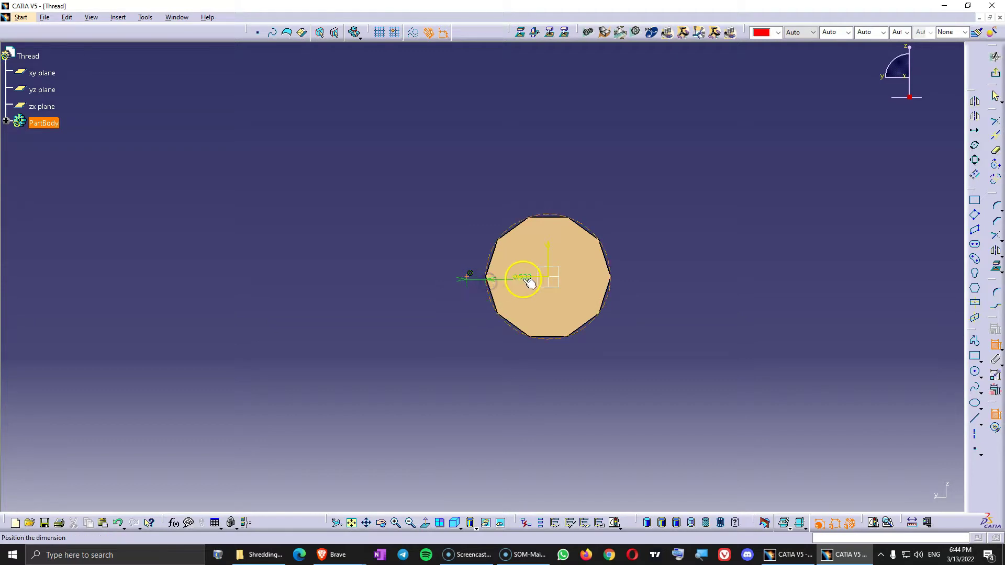
pyautogui.rightClick(463, 173)
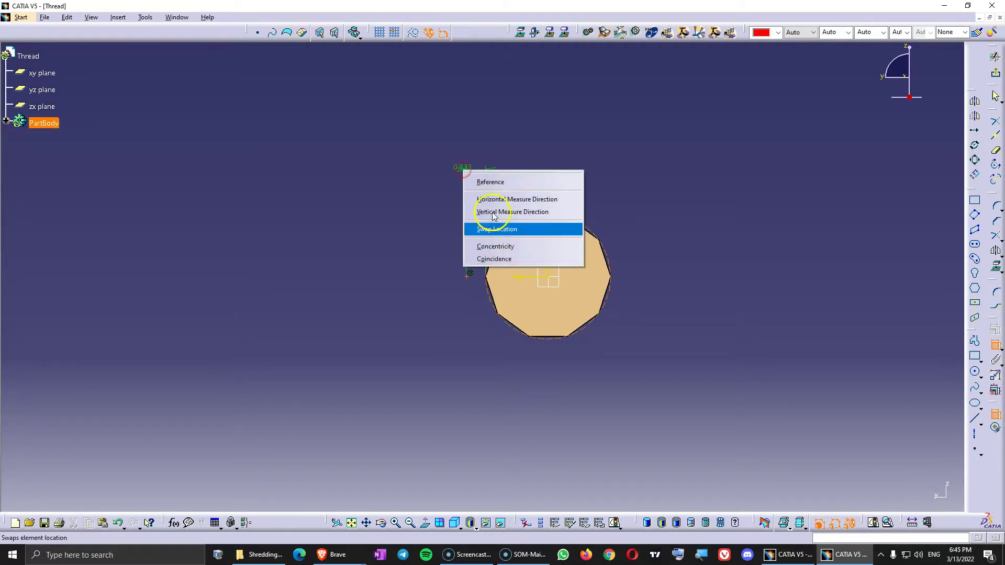
pyautogui.click(491, 258)
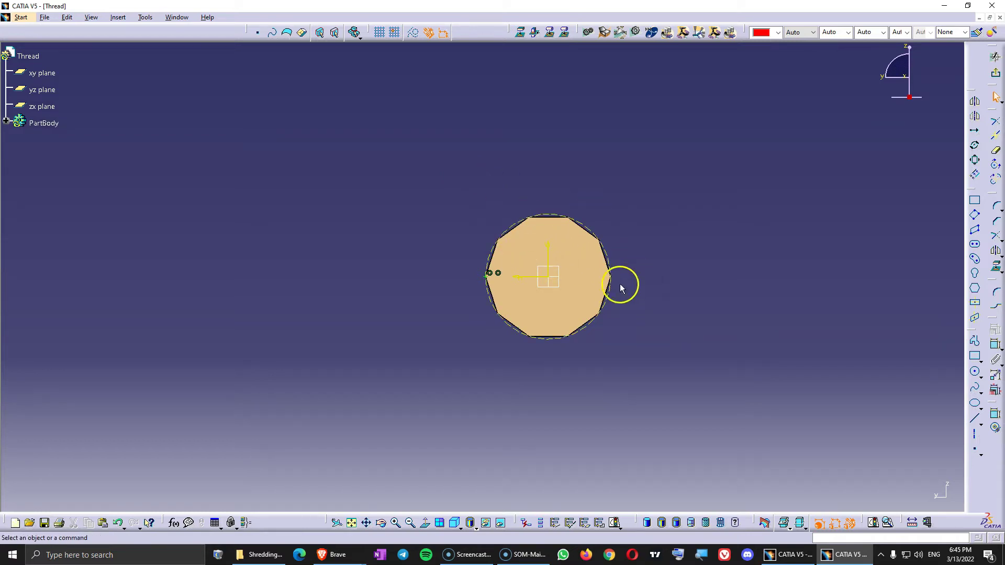
pyautogui.click(968, 93)
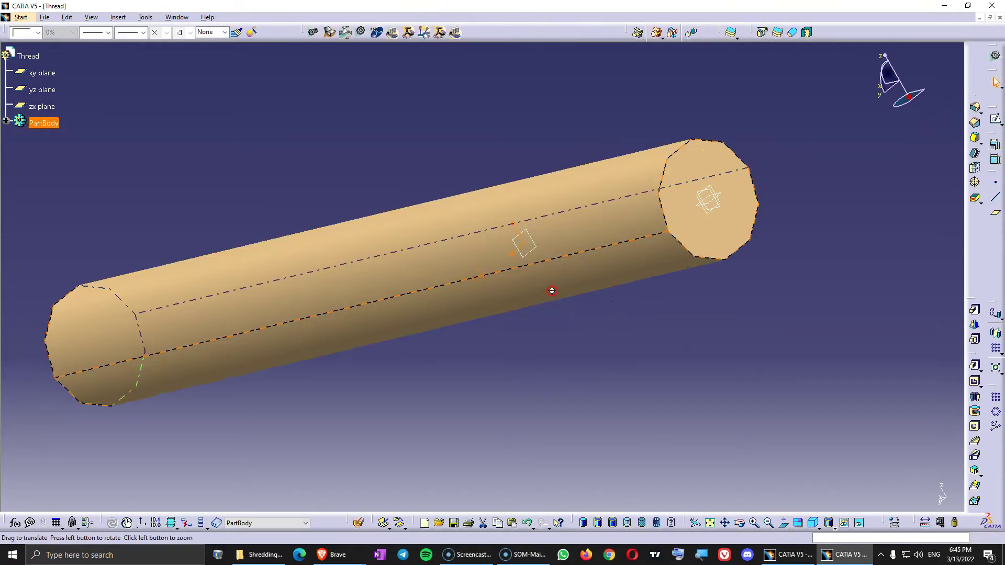
# Reopen the start point's sketch, hide its absolute axis and exit the sketch.
pyautogui.click(644, 393)
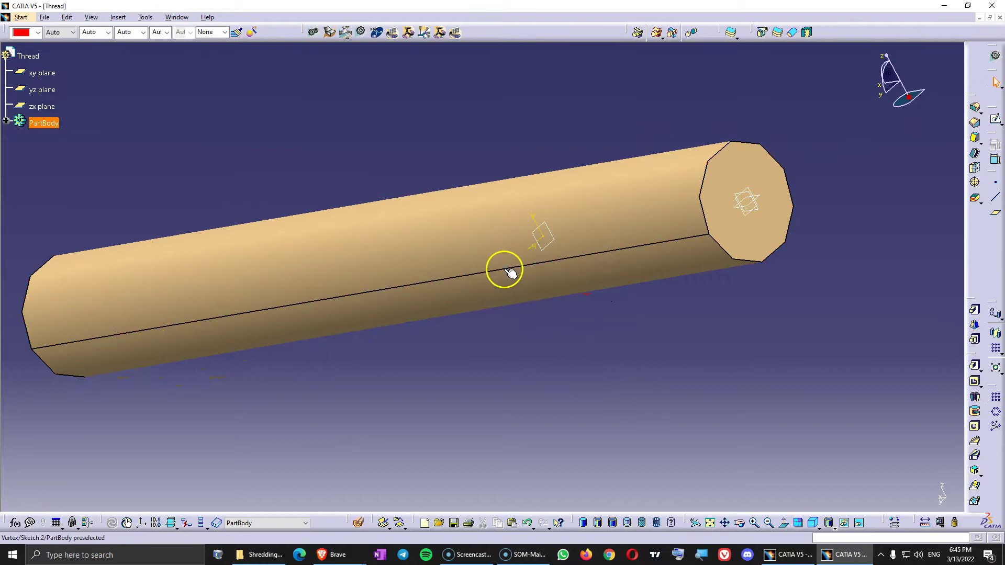
pyautogui.moveTo(510, 271); pyautogui.dragTo(556, 234, button='middle')
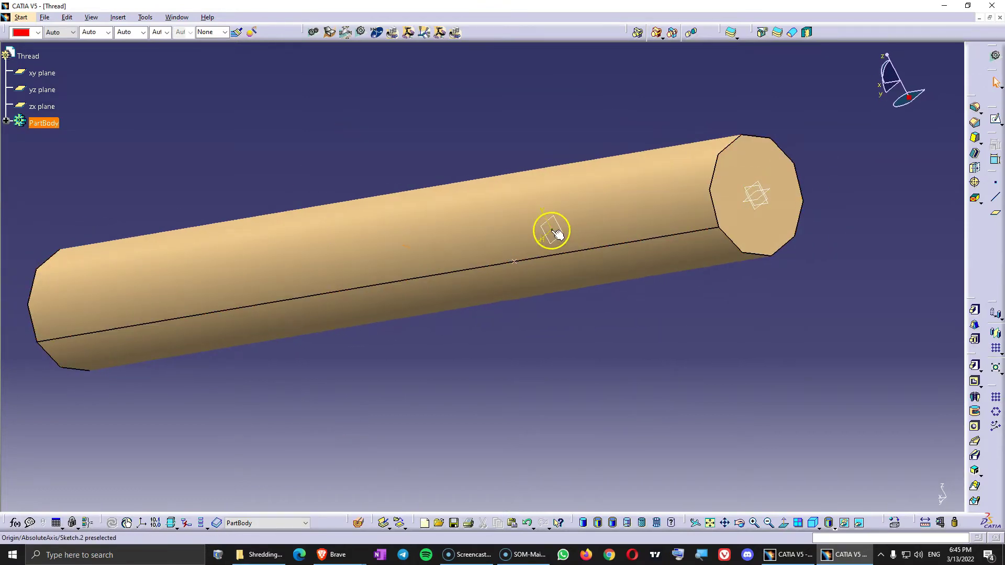
pyautogui.doubleClick(512, 263)
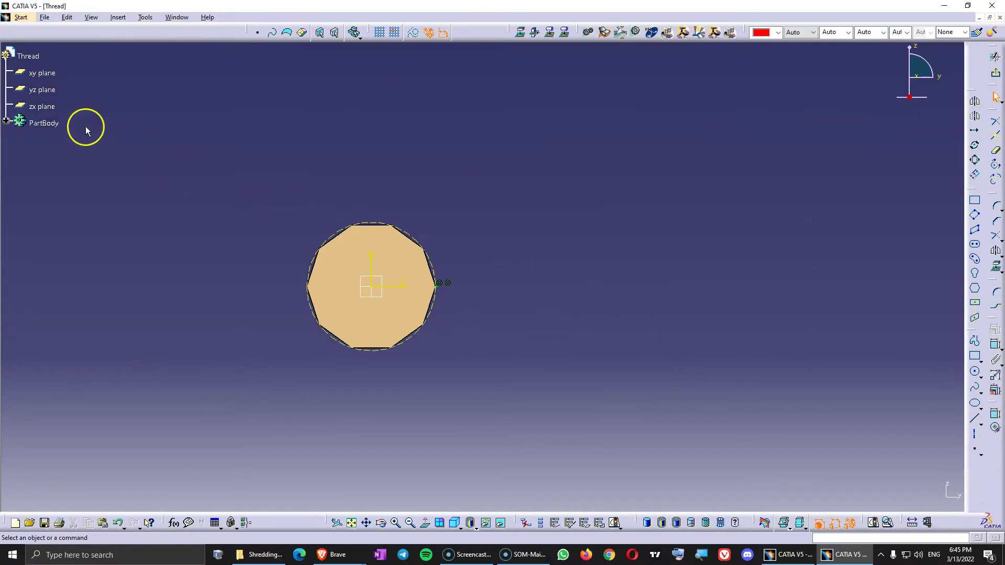
pyautogui.click(6, 120)
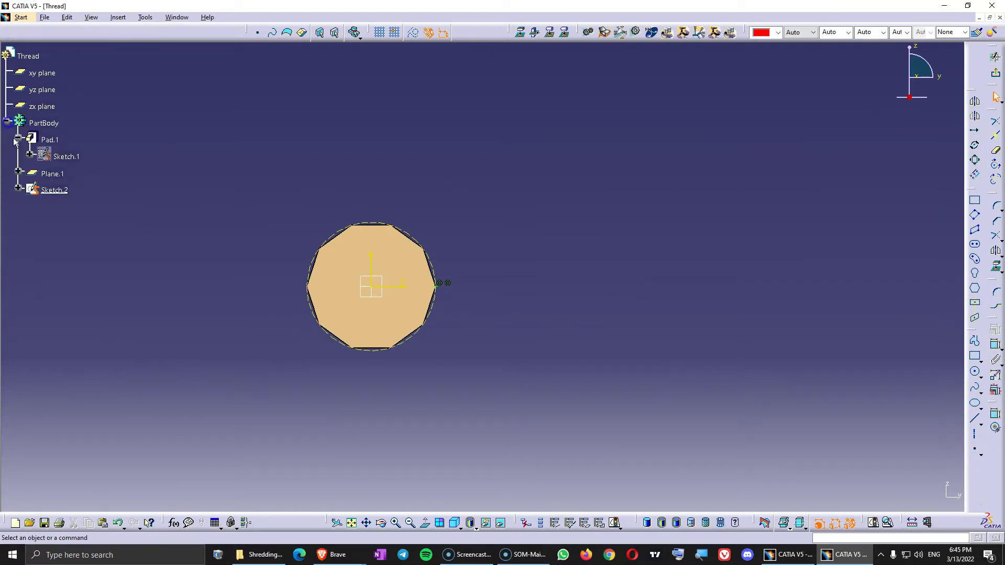
pyautogui.click(19, 190)
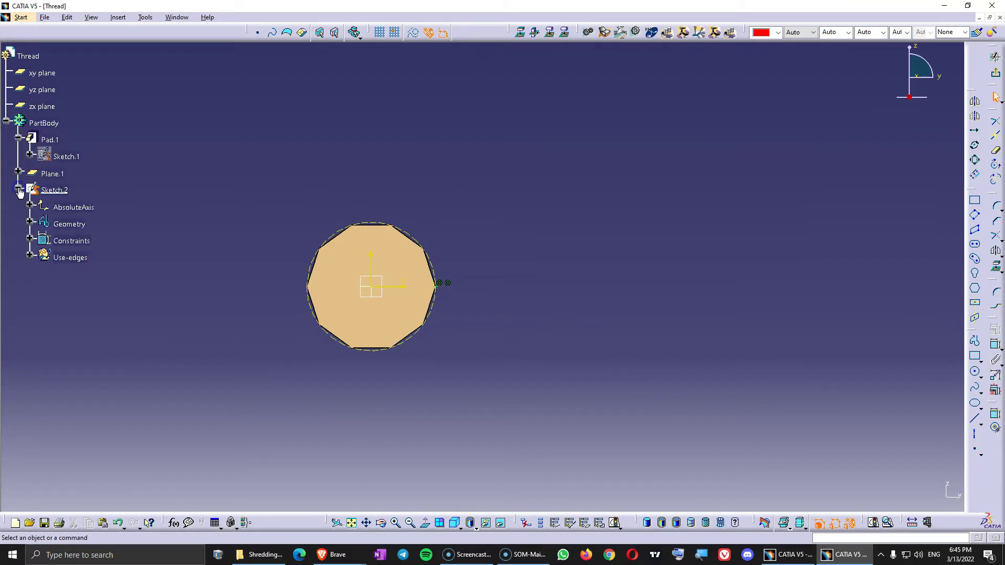
pyautogui.rightClick(70, 207)
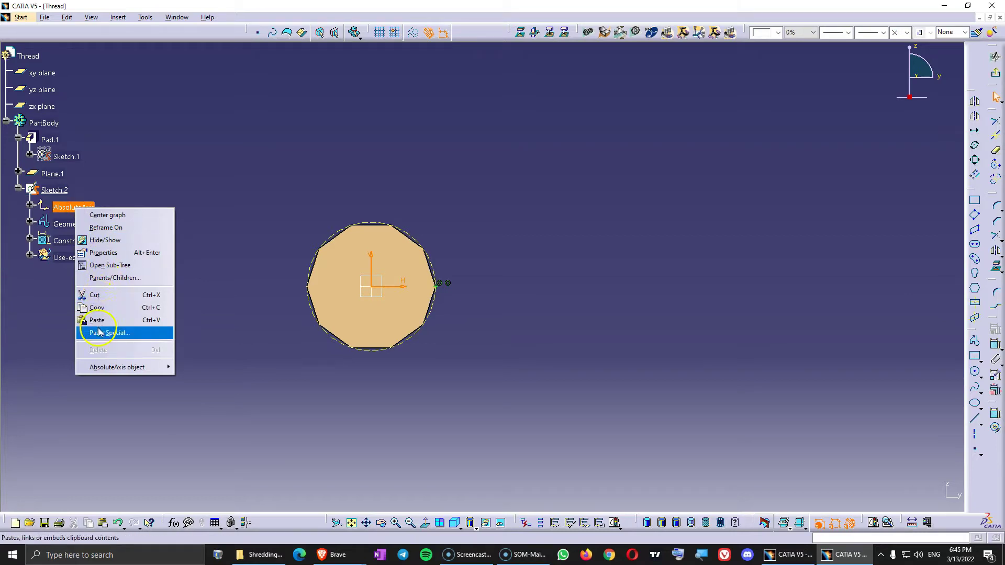
pyautogui.click(119, 240)
pyautogui.click(996, 72)
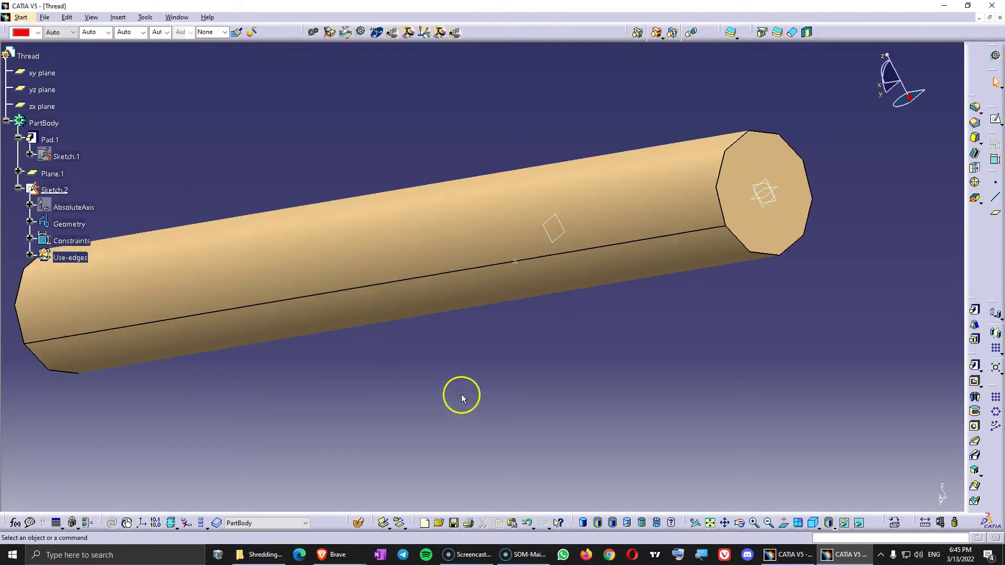
# Create a reference point by coordinates at the origin, with X, Y and Z at 0 mm.
pyautogui.scroll(-5, 519, 349)
pyautogui.moveTo(606, 220); pyautogui.dragTo(553, 292, button='middle')
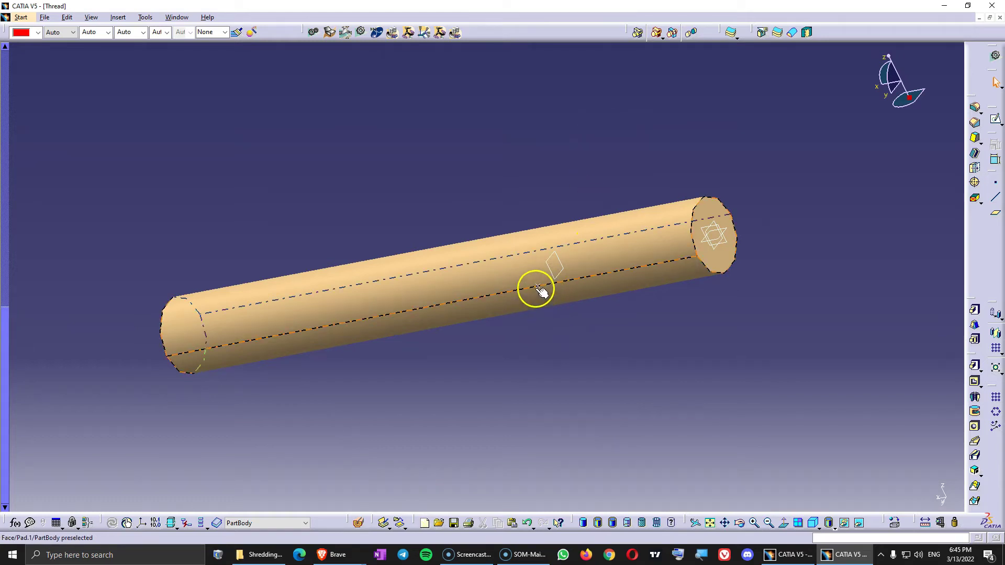
pyautogui.click(995, 200)
pyautogui.click(995, 199)
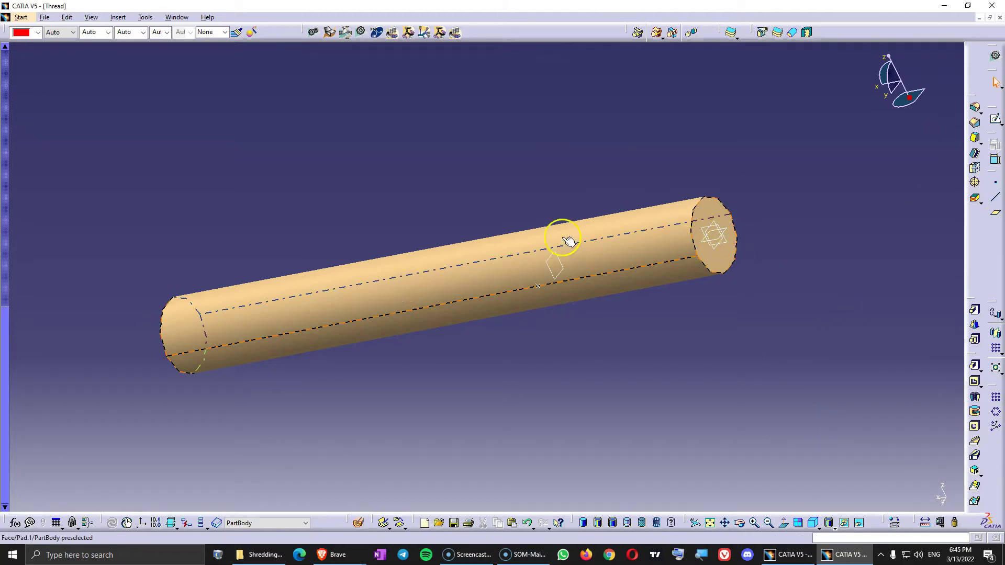
pyautogui.click(669, 101)
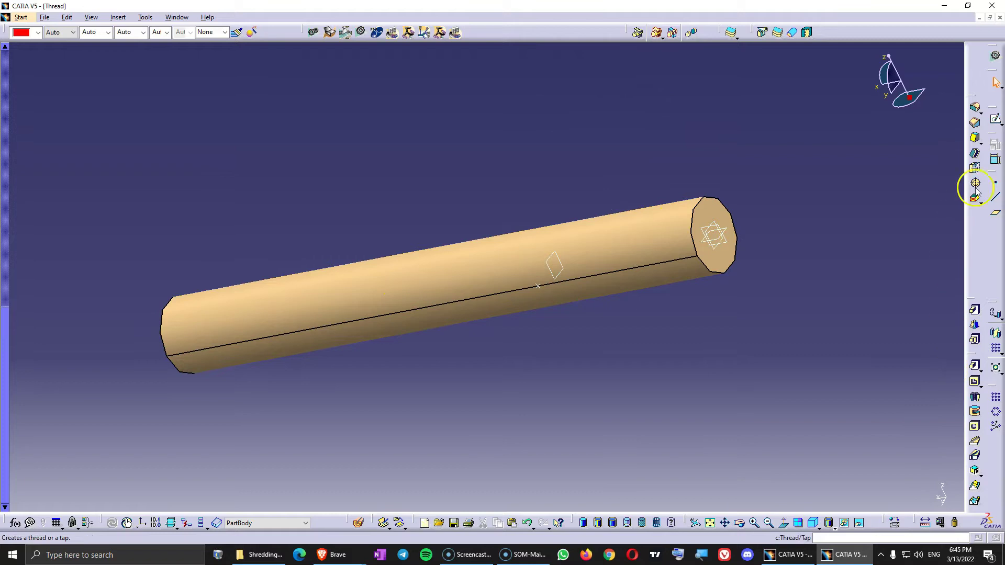
pyautogui.click(997, 188)
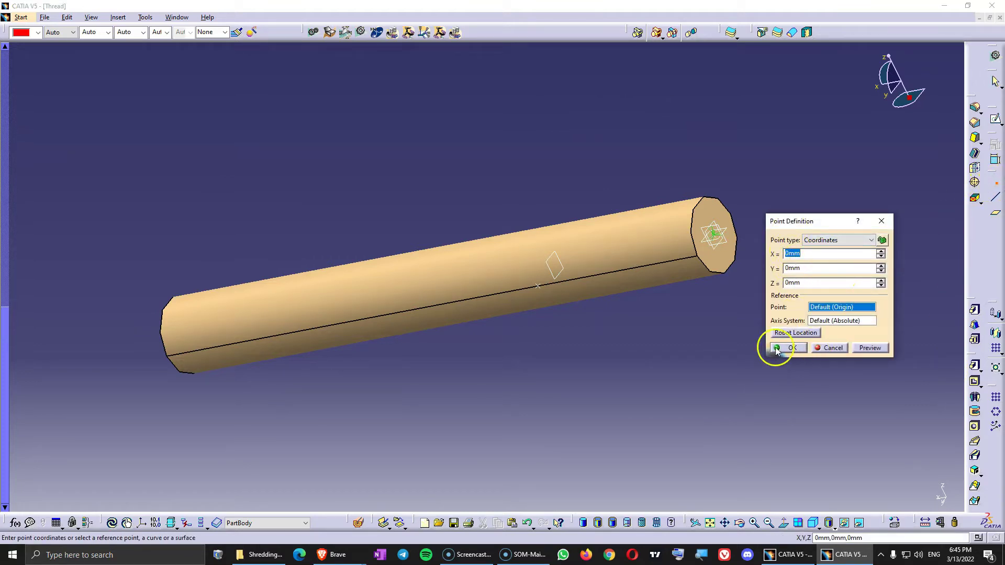
pyautogui.click(792, 349)
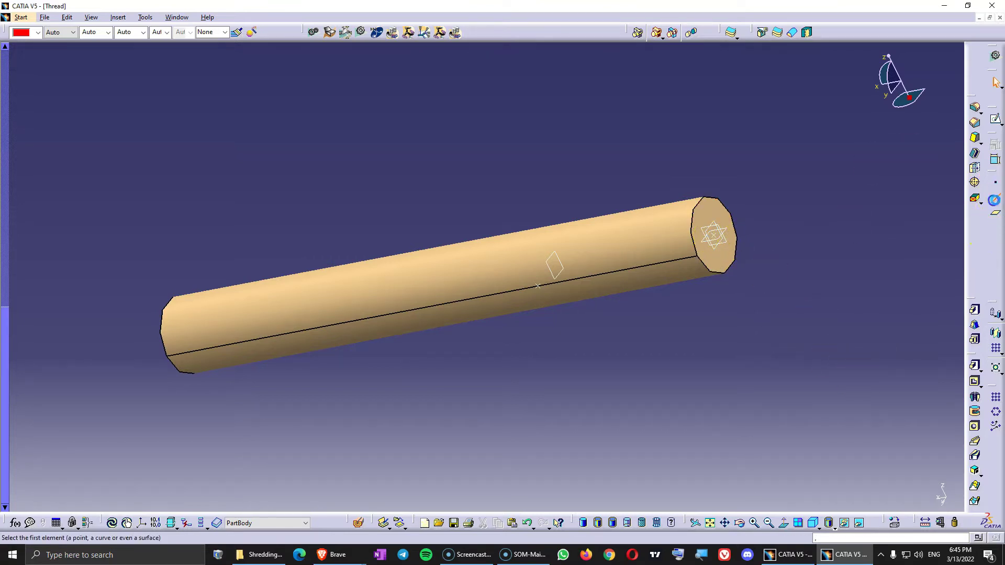
# Create a Point-Direction line from the origin point, using the cylinder's end face as direction, extending about 9 mm inside the cylinder.
pyautogui.click(994, 199)
pyautogui.click(897, 336)
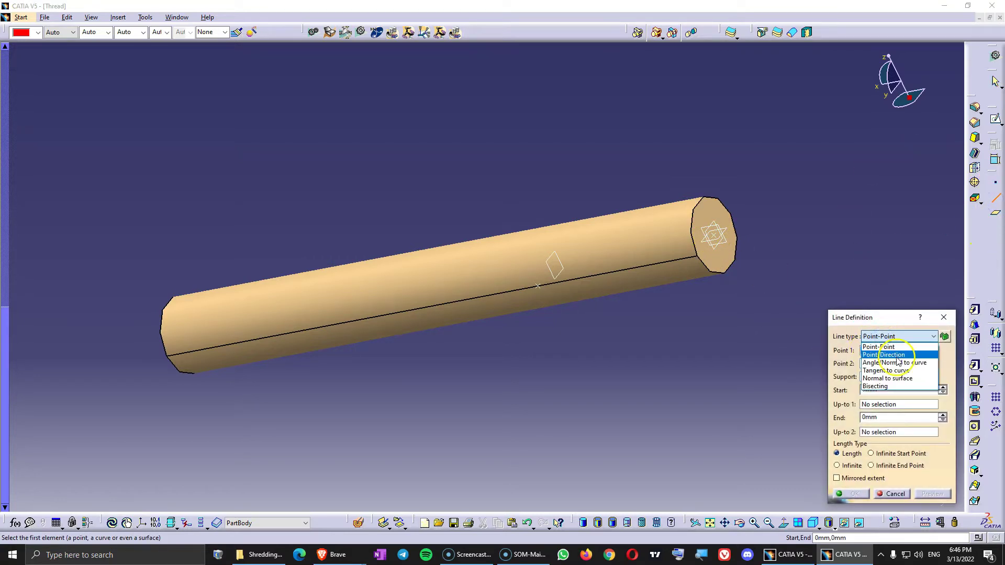
pyautogui.click(896, 356)
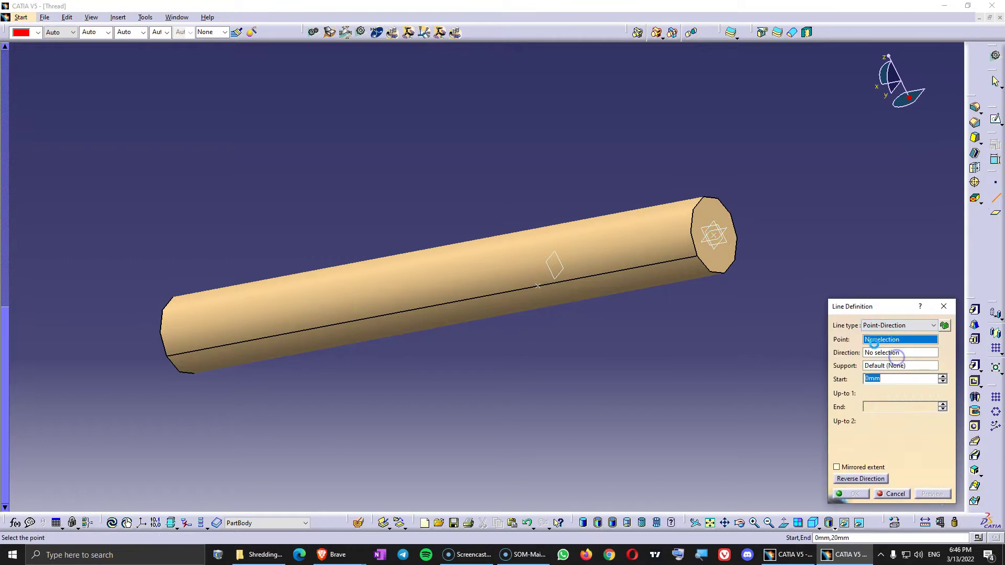
pyautogui.click(715, 235)
pyautogui.click(718, 260)
pyautogui.moveTo(628, 248); pyautogui.dragTo(598, 245, button='middle')
pyautogui.moveTo(491, 275); pyautogui.dragTo(628, 258)
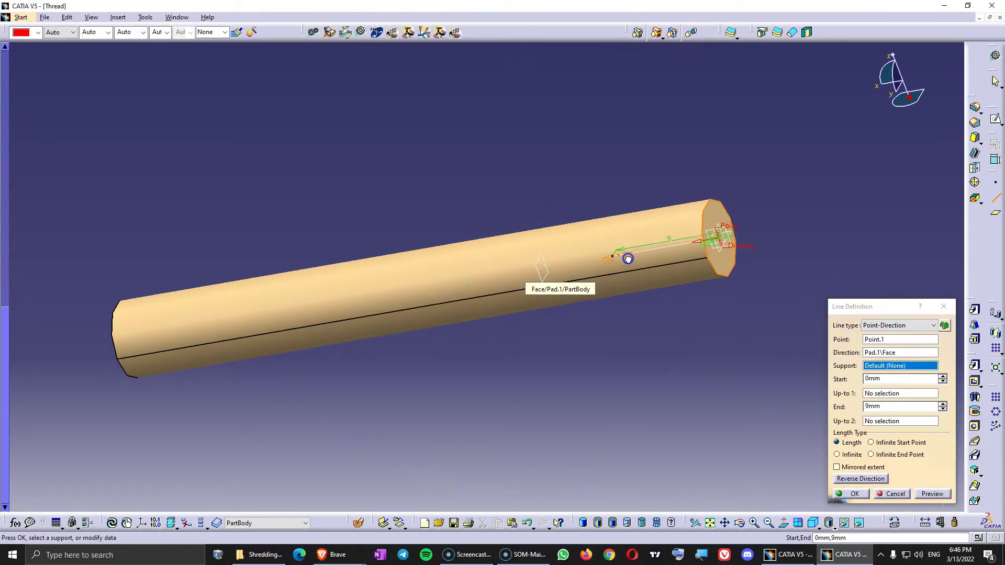
pyautogui.click(689, 344)
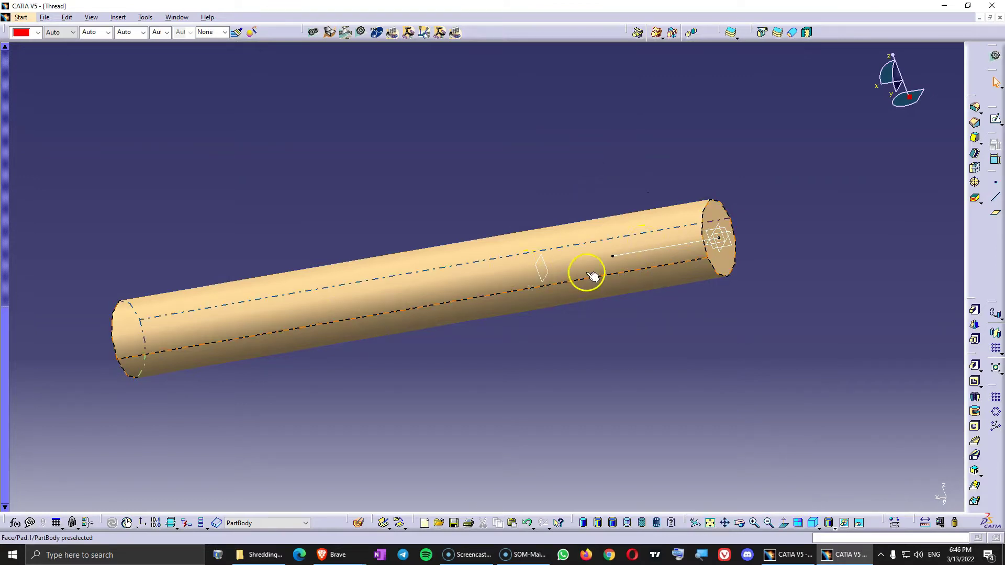
# Switch to the surface design workbench and define a helix with the sketched point as starting point and the new line as axis.
pyautogui.click(328, 34)
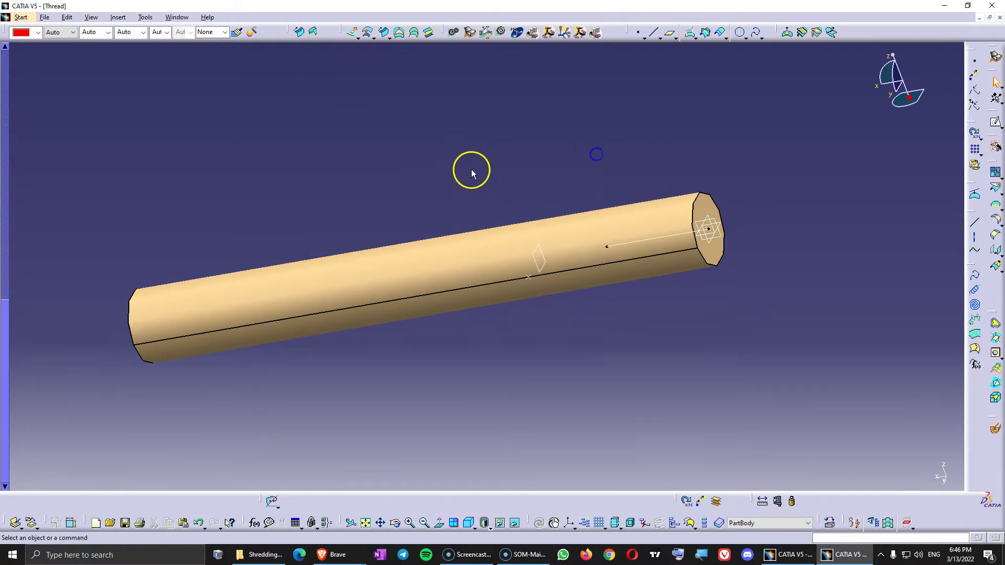
pyautogui.moveTo(472, 173); pyautogui.dragTo(466, 223, button='middle')
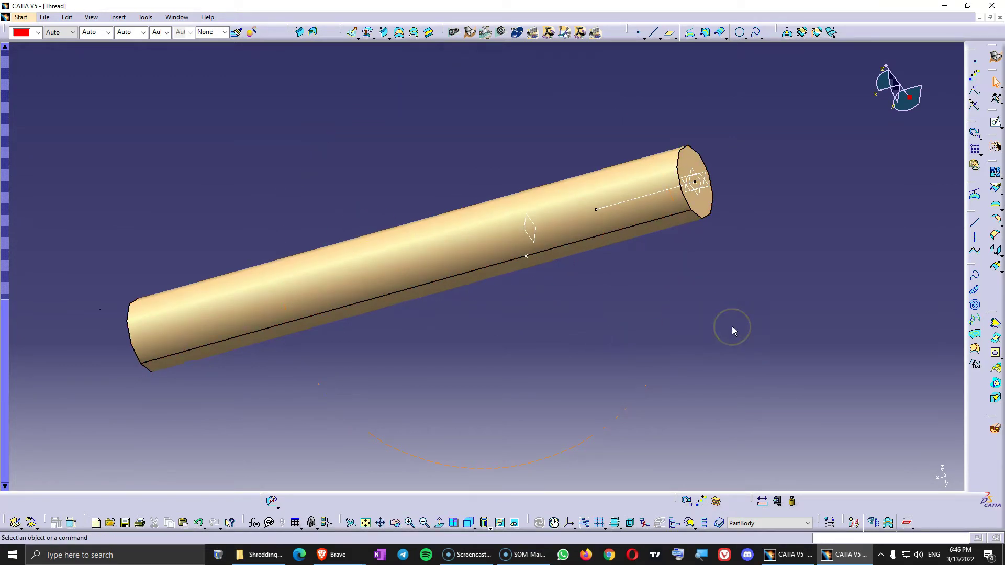
pyautogui.moveTo(753, 333); pyautogui.dragTo(974, 305)
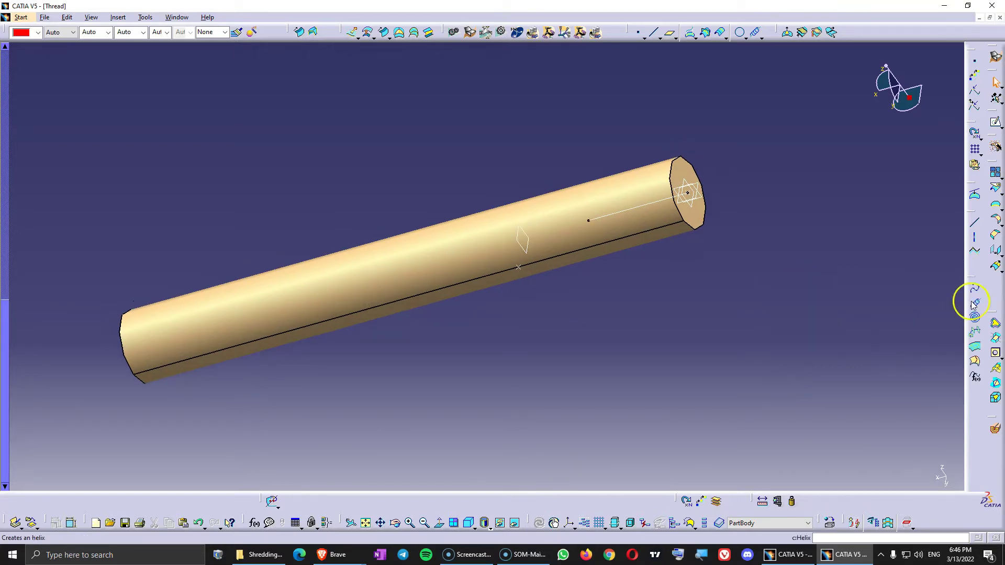
pyautogui.click(973, 304)
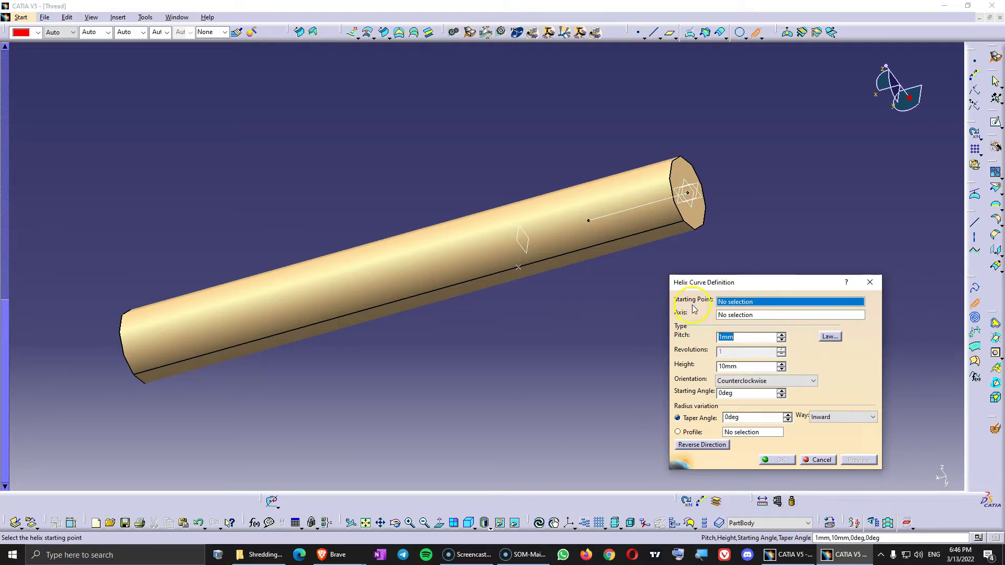
pyautogui.click(519, 267)
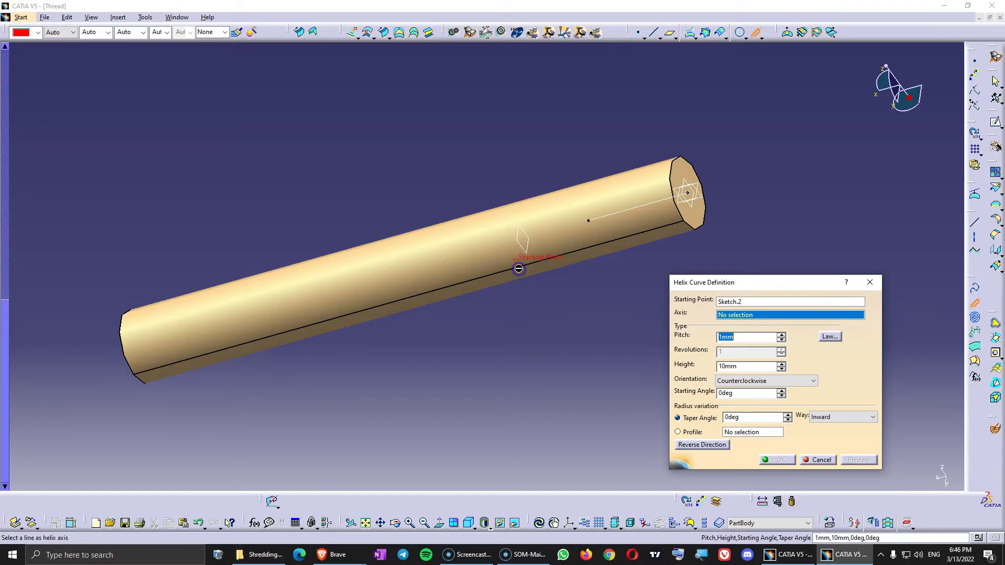
pyautogui.click(630, 208)
pyautogui.moveTo(632, 208); pyautogui.dragTo(599, 347, button='middle')
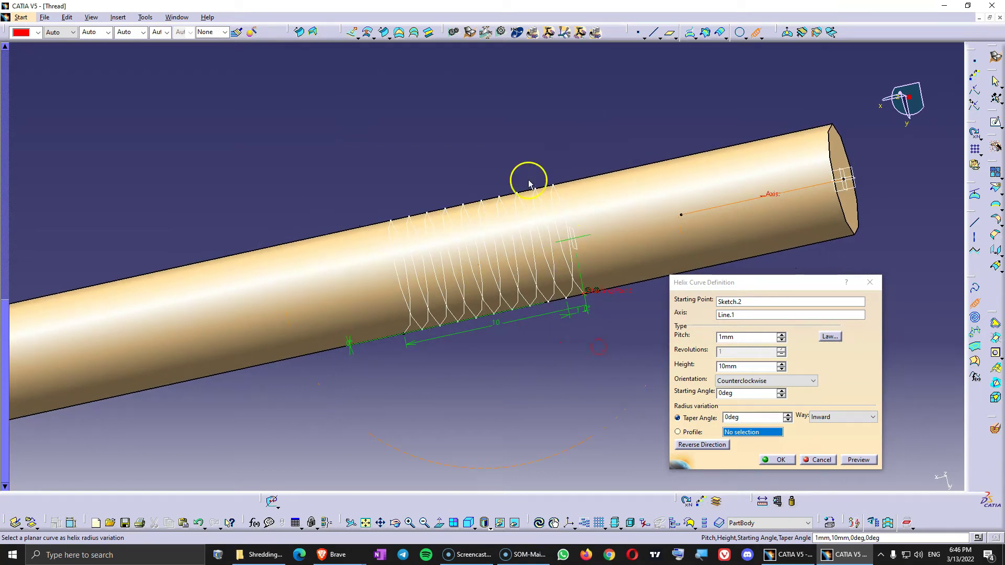
pyautogui.moveTo(439, 282); pyautogui.dragTo(566, 262, button='middle')
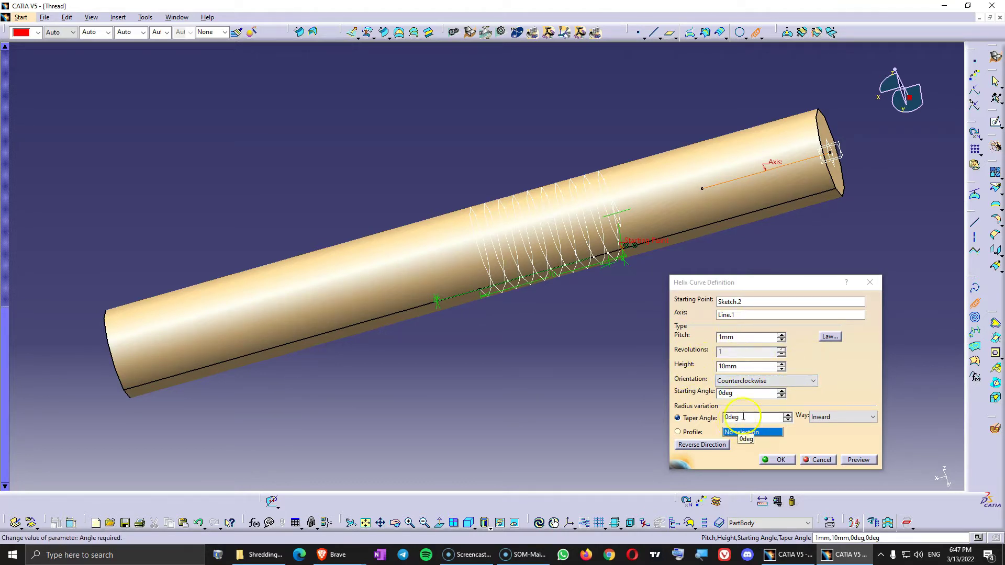
# Set the helix pitch to 1.25 mm and preview the curve.
pyautogui.click(747, 337)
pyautogui.moveTo(747, 337); pyautogui.dragTo(671, 334)
pyautogui.write('1.25')
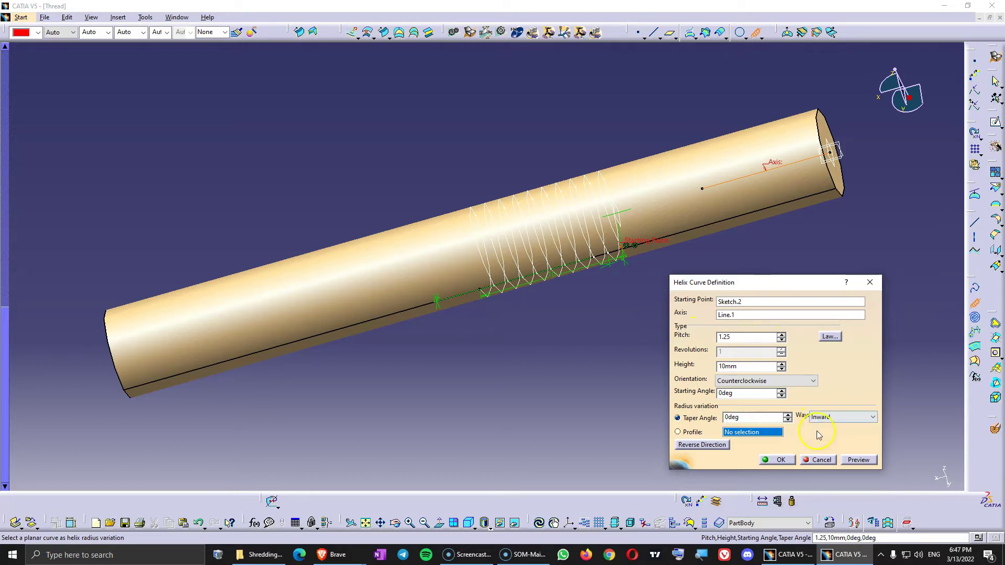
pyautogui.click(866, 463)
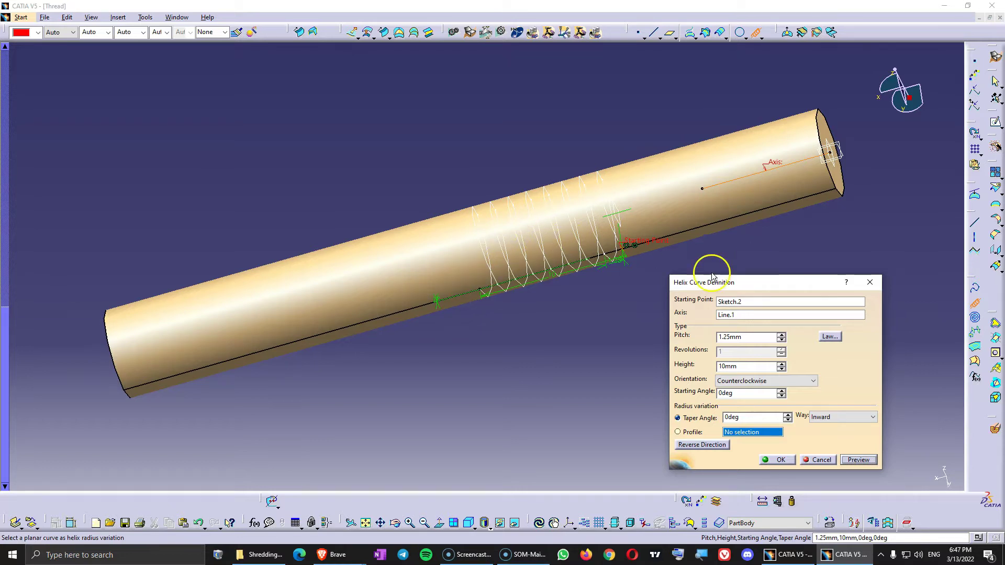
pyautogui.moveTo(431, 260); pyautogui.dragTo(568, 231, button='middle')
# Try a helix height of 40 mm and preview how far it extends along the cylinder.
pyautogui.moveTo(752, 366); pyautogui.dragTo(666, 357)
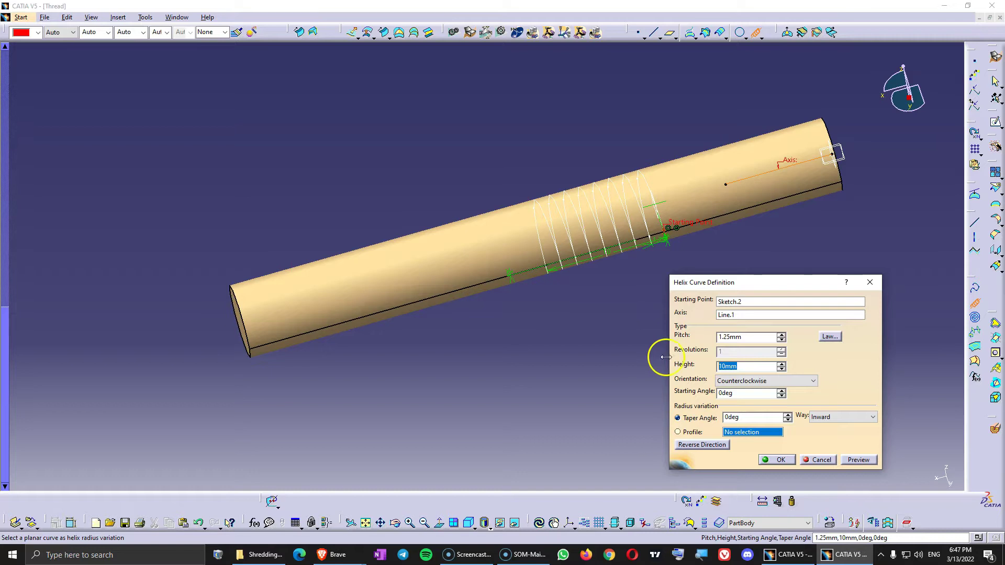
pyautogui.write('40')
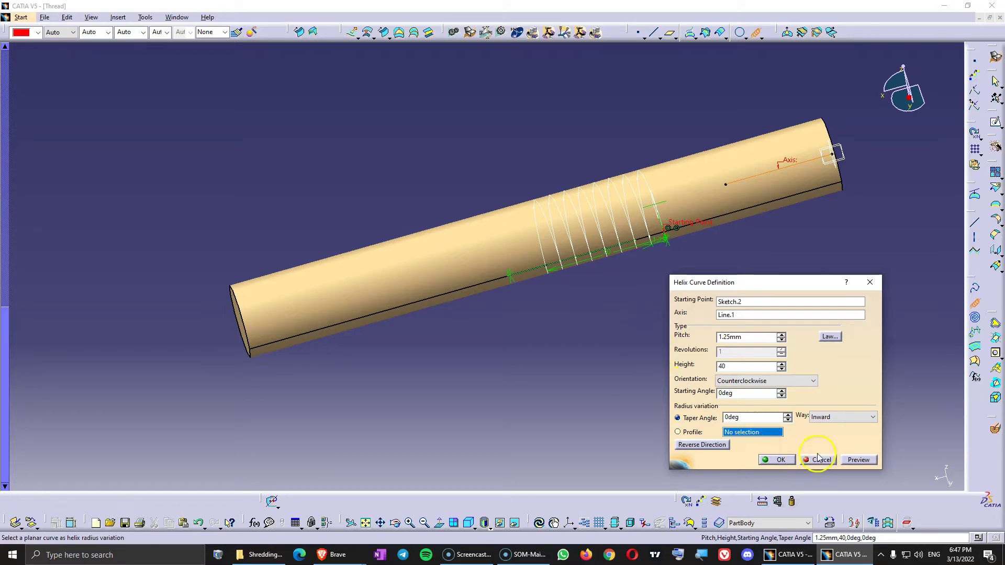
pyautogui.click(858, 460)
pyautogui.doubleClick(753, 366)
pyautogui.click(844, 460)
# Set the helix height to 33 mm, preview it and create the helix.
pyautogui.doubleClick(751, 366)
pyautogui.write('33')
pyautogui.click(853, 460)
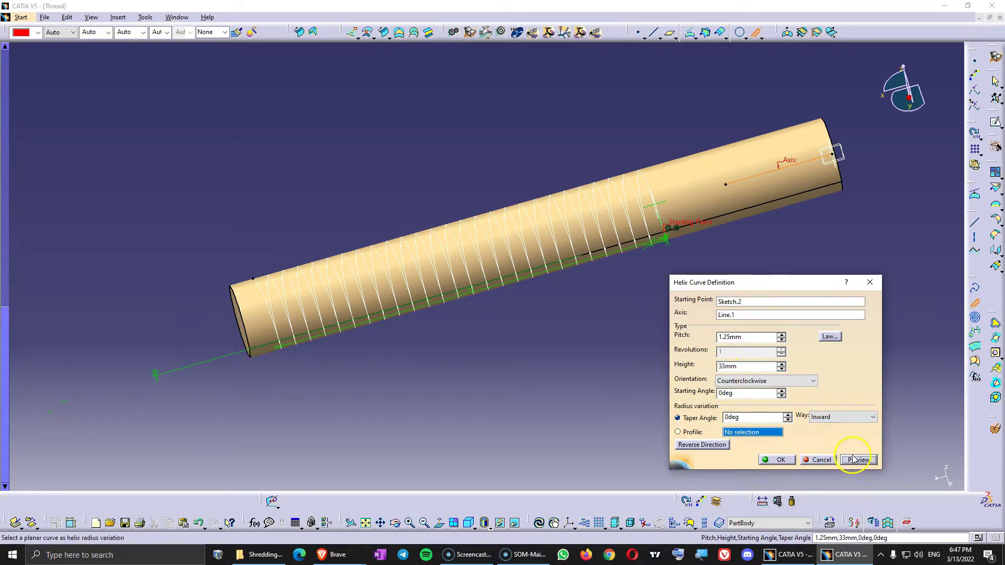
pyautogui.click(775, 463)
# Inspect the helix around the cylinder and switch the 3D view to perspective projection.
pyautogui.moveTo(386, 260); pyautogui.dragTo(502, 362, button='middle')
pyautogui.moveTo(471, 218); pyautogui.dragTo(544, 308, button='middle')
pyautogui.moveTo(627, 288); pyautogui.dragTo(532, 278, button='middle')
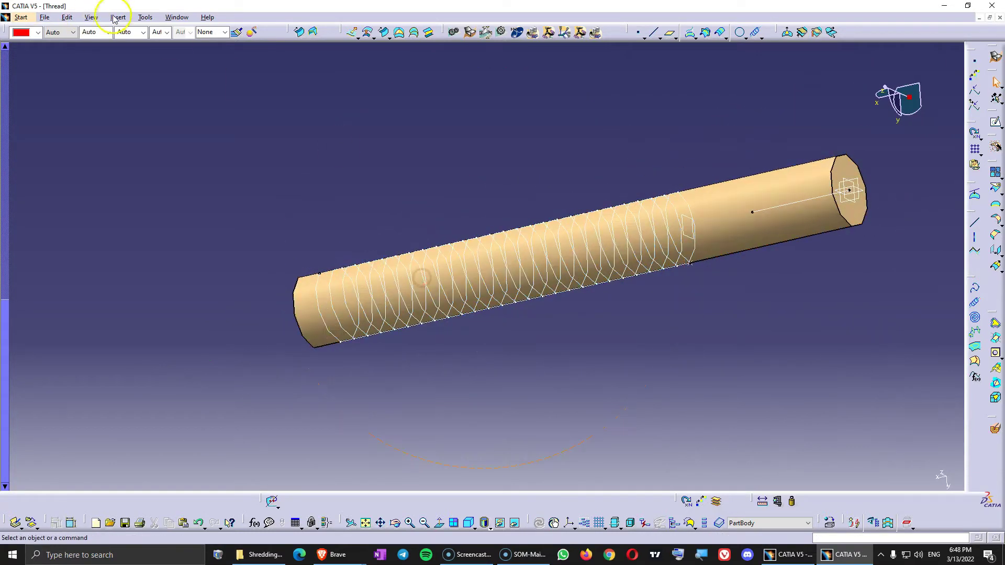
pyautogui.click(91, 17)
pyautogui.moveTo(113, 266)
pyautogui.click(275, 364)
pyautogui.moveTo(639, 280); pyautogui.dragTo(560, 276, button='middle')
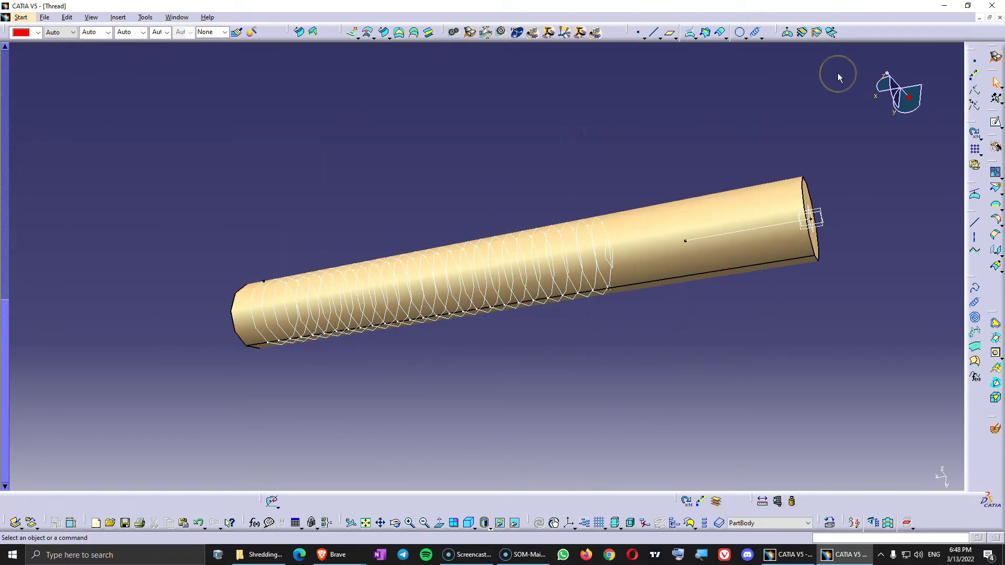
# Return to the Part Design workbench, open a sketch on the xy plane and set the view normal to it at the helix start.
pyautogui.click(498, 33)
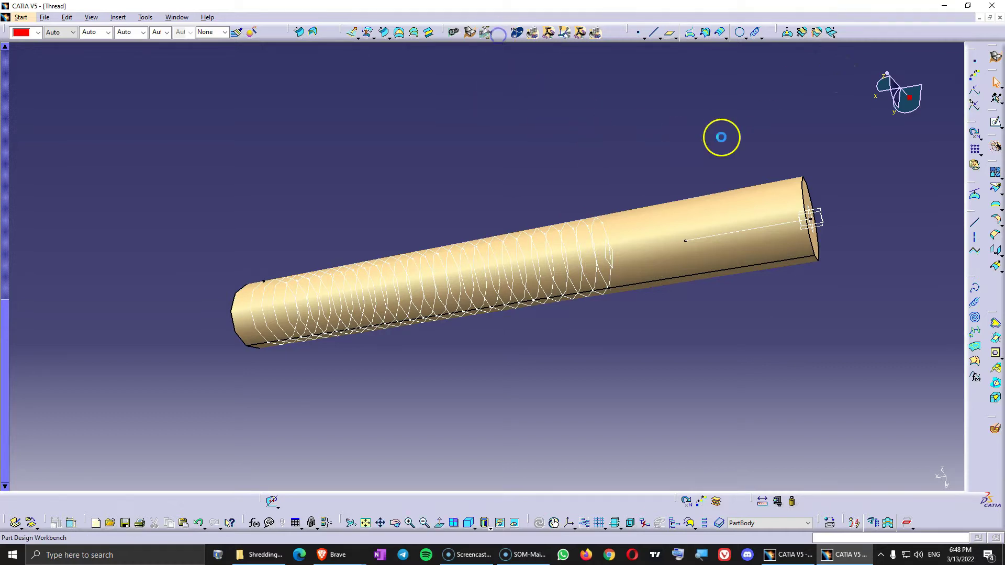
pyautogui.moveTo(644, 262)
pyautogui.mouseDown(button='middle')
pyautogui.moveTo(601, 162)
pyautogui.moveTo(498, 206)
pyautogui.moveTo(600, 361)
pyautogui.moveTo(492, 235)
pyautogui.moveTo(576, 319)
pyautogui.moveTo(525, 283)
pyautogui.moveTo(442, 308)
pyautogui.moveTo(525, 316)
pyautogui.moveTo(498, 341)
pyautogui.moveTo(520, 256)
pyautogui.moveTo(588, 361)
pyautogui.moveTo(576, 354)
pyautogui.mouseUp(button='middle')
pyautogui.click(994, 120)
pyautogui.click(775, 273)
pyautogui.moveTo(496, 310)
pyautogui.mouseDown(button='middle')
pyautogui.moveTo(673, 310)
pyautogui.moveTo(789, 294)
pyautogui.moveTo(422, 348)
pyautogui.moveTo(678, 310)
pyautogui.mouseUp(button='middle')
pyautogui.click(428, 524)
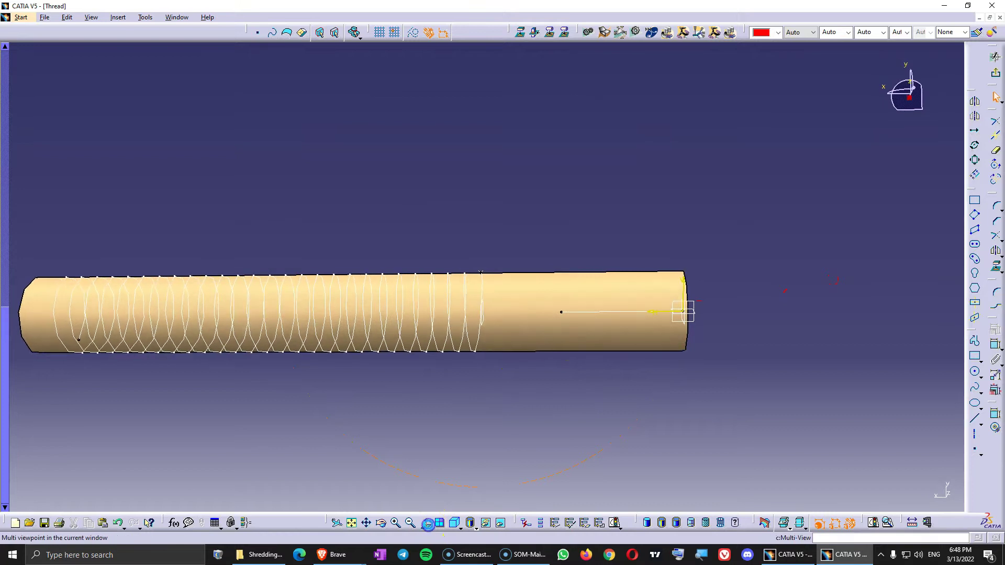
pyautogui.keyDown('ctrl'); pyautogui.moveTo(505, 347); pyautogui.dragTo(512, 226, button='middle'); pyautogui.keyUp('ctrl')
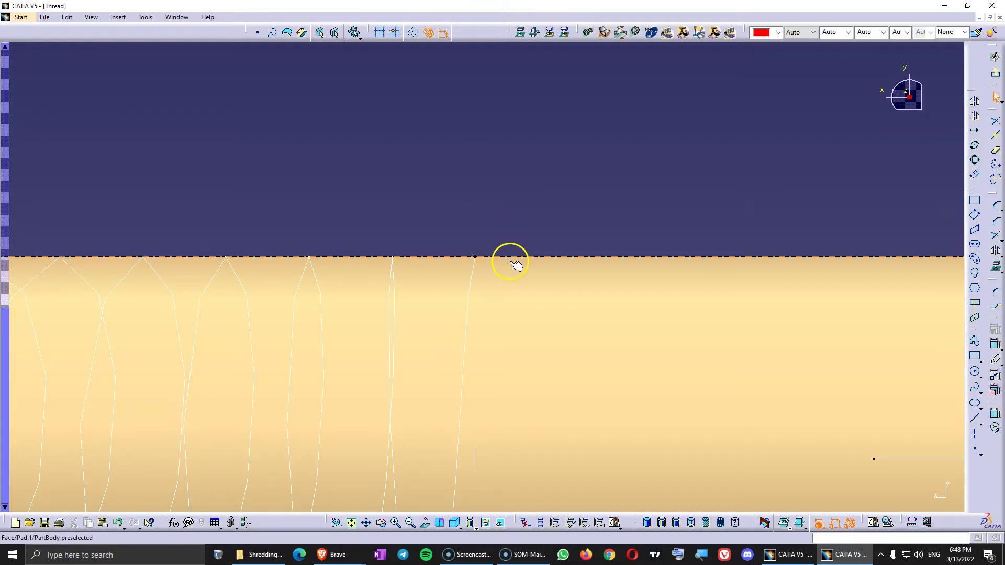
pyautogui.click(537, 199)
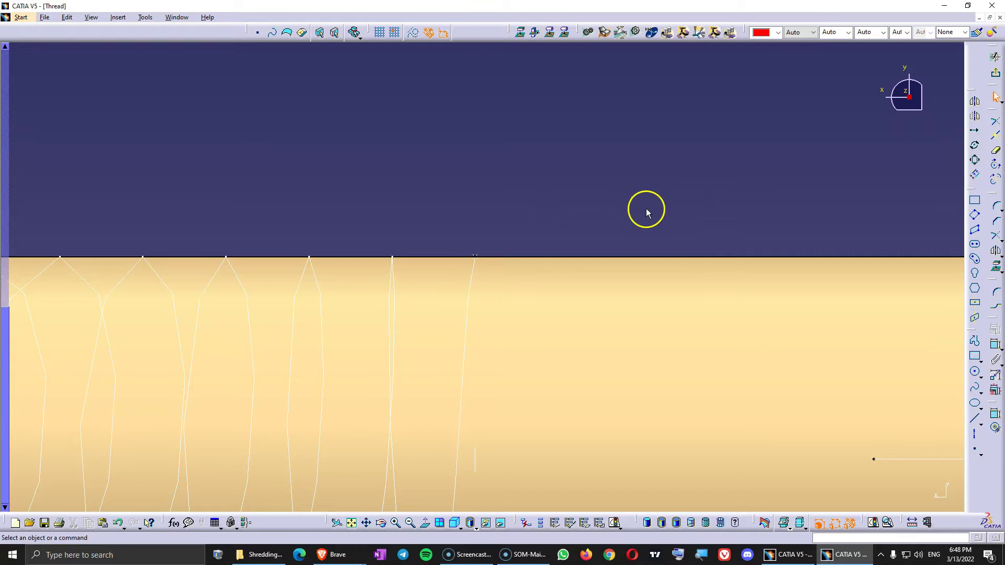
pyautogui.keyDown('ctrl'); pyautogui.moveTo(533, 177); pyautogui.dragTo(511, 250, button='middle'); pyautogui.keyUp('ctrl')
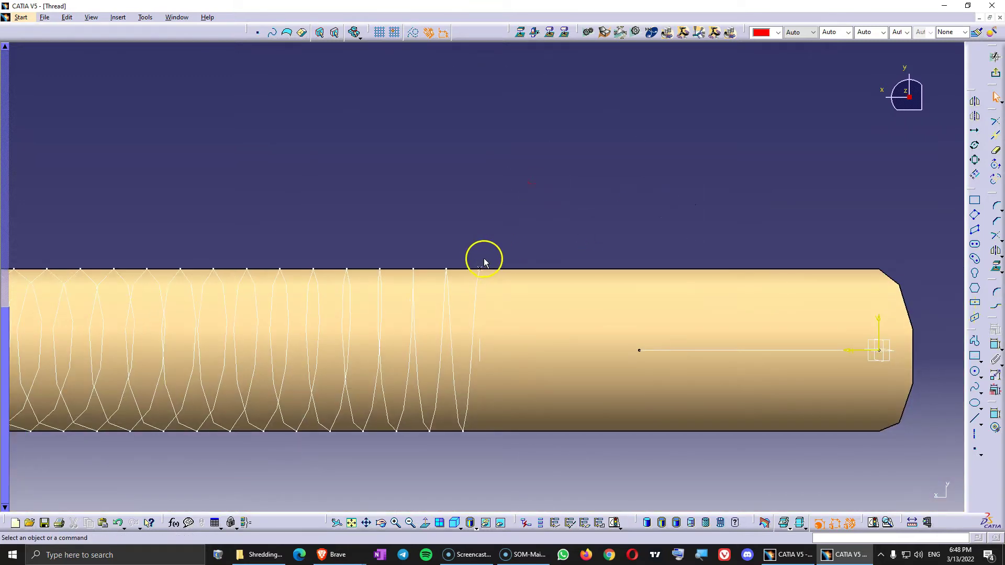
# Project the cylinder face's 3D silhouette edges into the sketch and remove the lower projected edge.
pyautogui.click(533, 307)
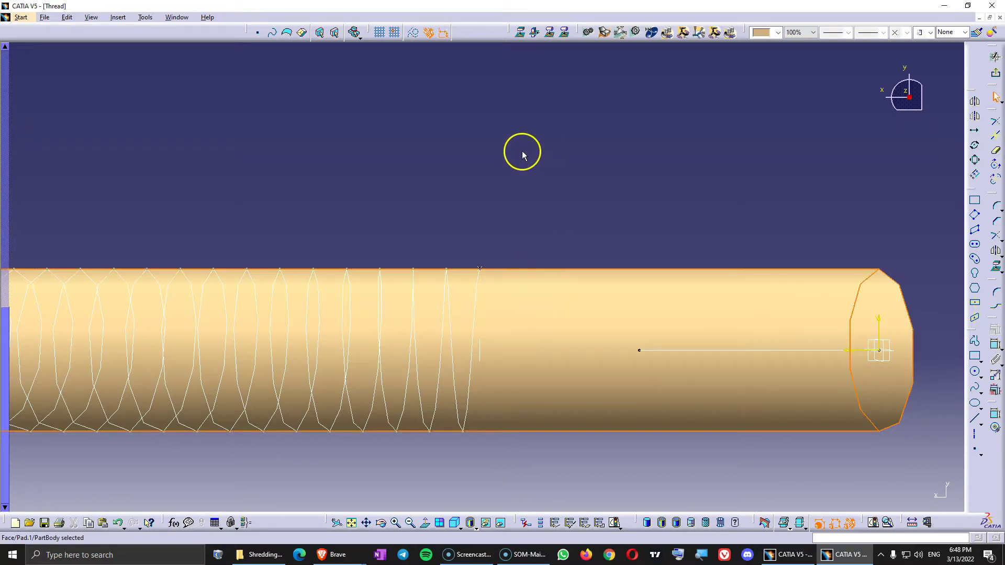
pyautogui.click(565, 35)
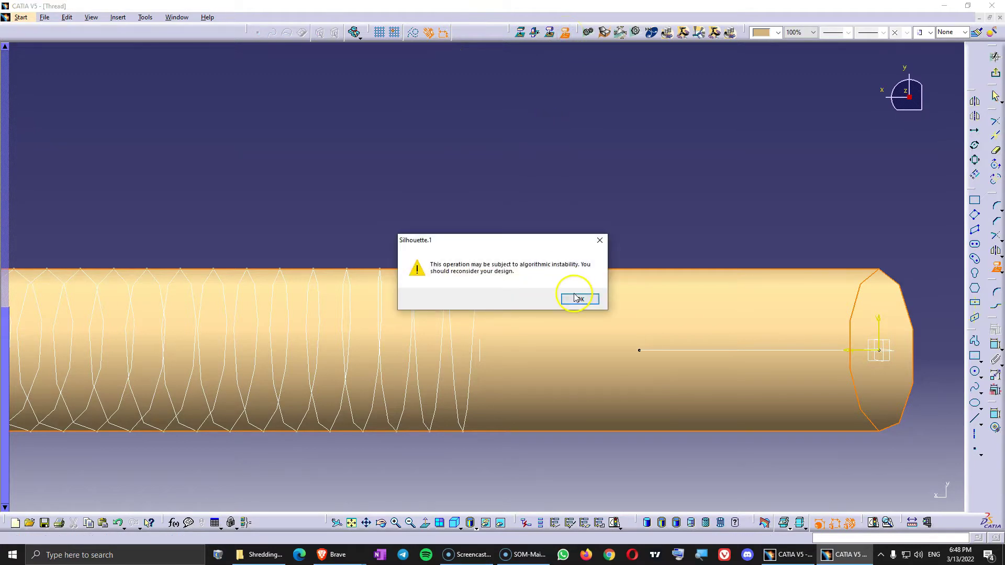
pyautogui.click(580, 301)
pyautogui.click(542, 432)
pyautogui.click(530, 445)
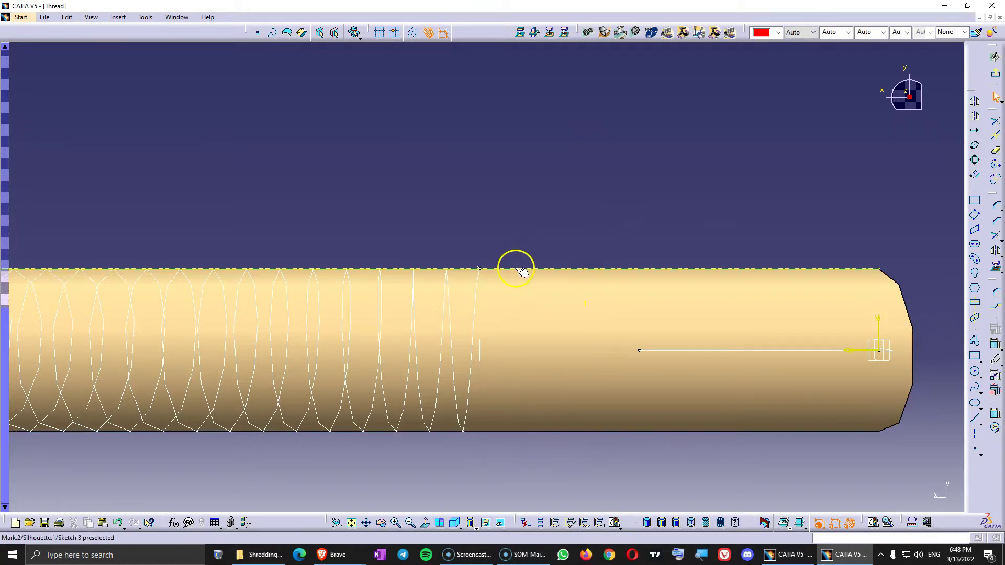
# Draw a two-line pointed profile above the helix start point, with both ends on the projected upper edge of the cylinder.
pyautogui.moveTo(498, 227); pyautogui.dragTo(518, 185, button='middle')
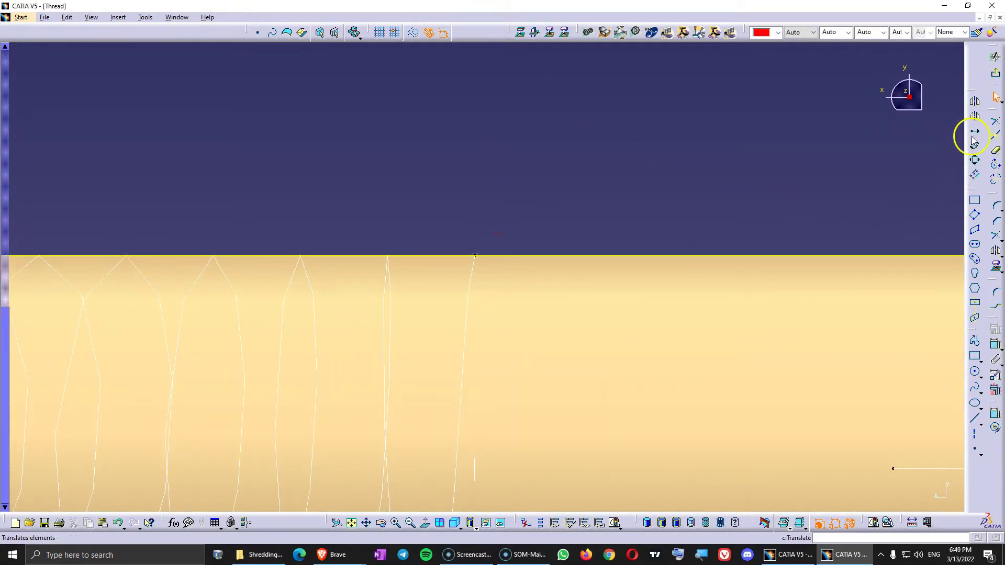
pyautogui.click(975, 343)
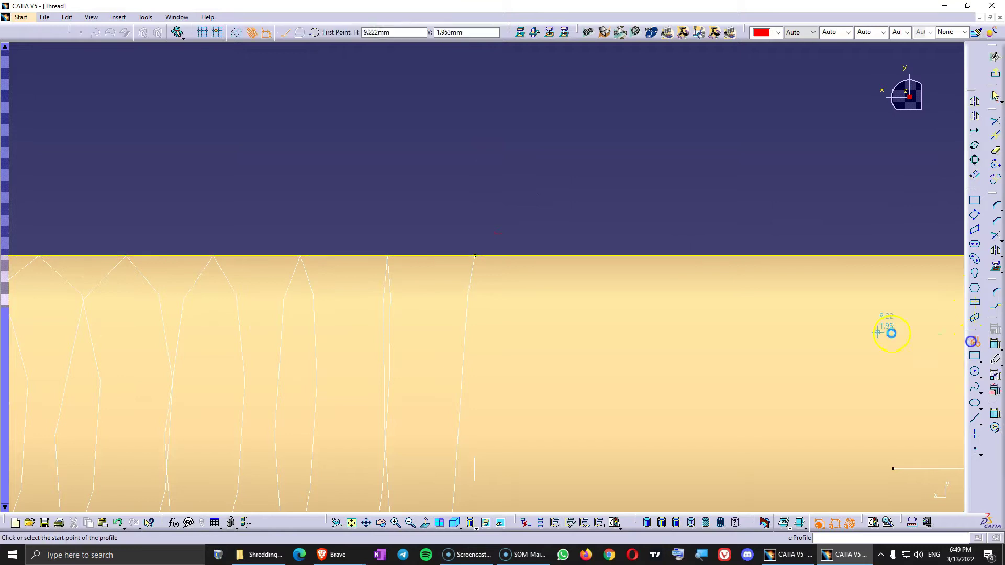
pyautogui.click(443, 255)
pyautogui.click(474, 189)
pyautogui.click(511, 256)
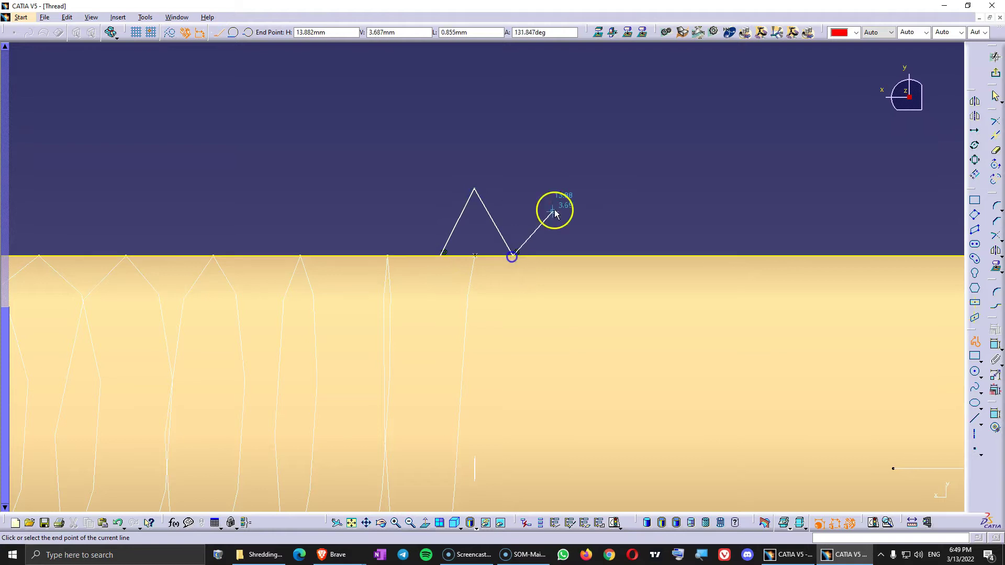
pyautogui.press('Escape')
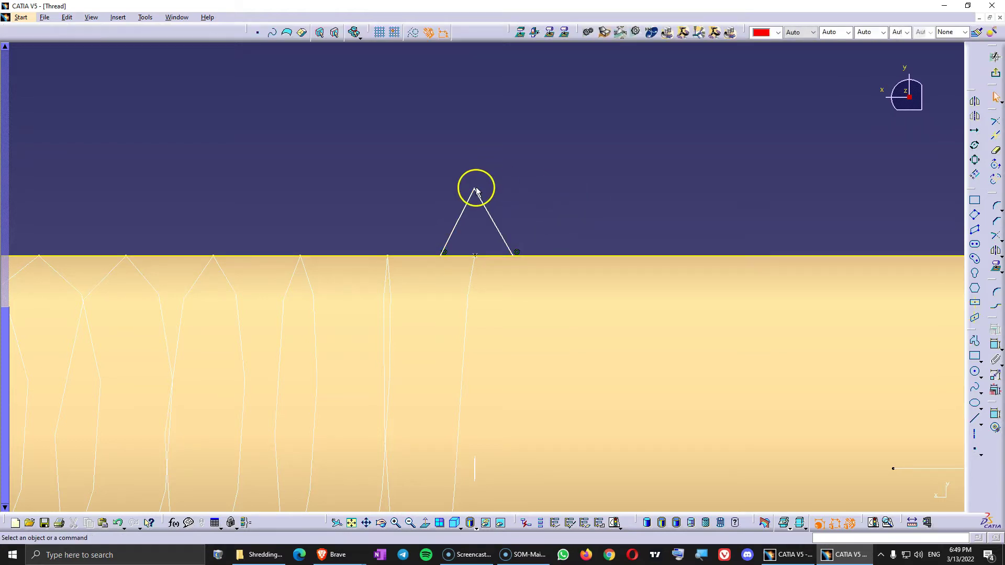
# Apply an equidistant point constraint to the profile's apex and its two base endpoints.
pyautogui.click(475, 189)
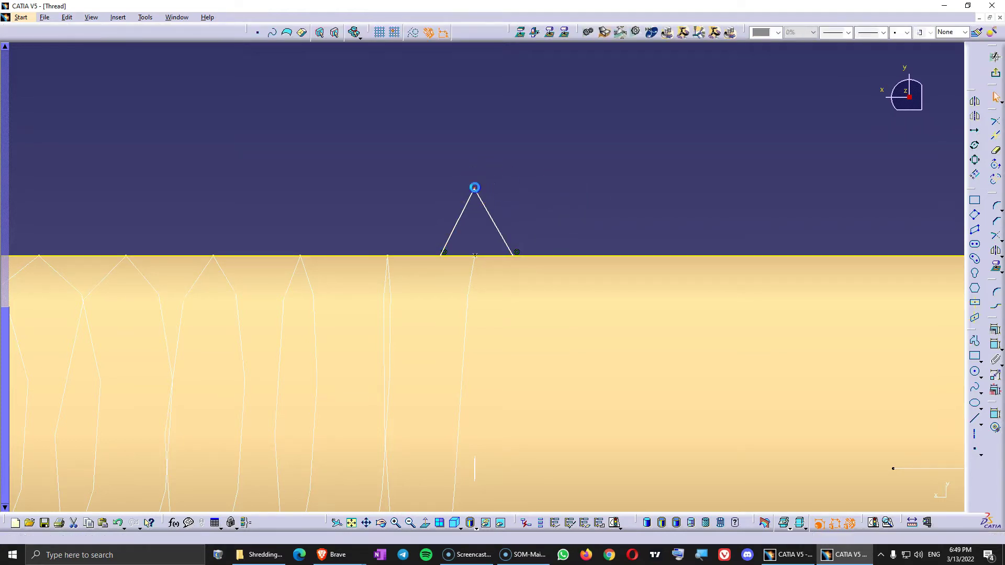
pyautogui.keyDown('ctrl'); pyautogui.click(516, 258); pyautogui.keyUp('ctrl')
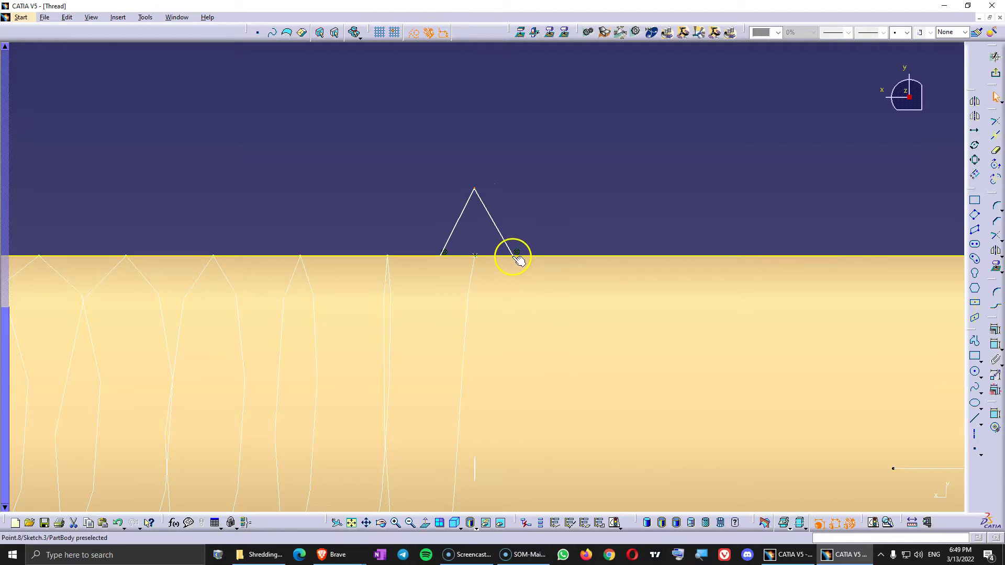
pyautogui.keyDown('ctrl'); pyautogui.click(442, 256); pyautogui.keyUp('ctrl')
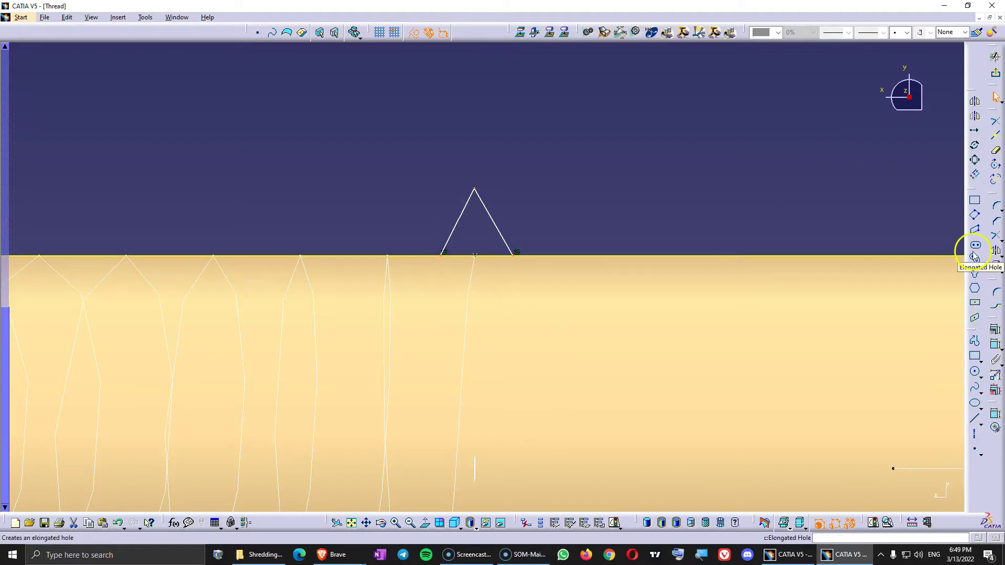
pyautogui.click(994, 332)
pyautogui.click(897, 383)
pyautogui.click(902, 496)
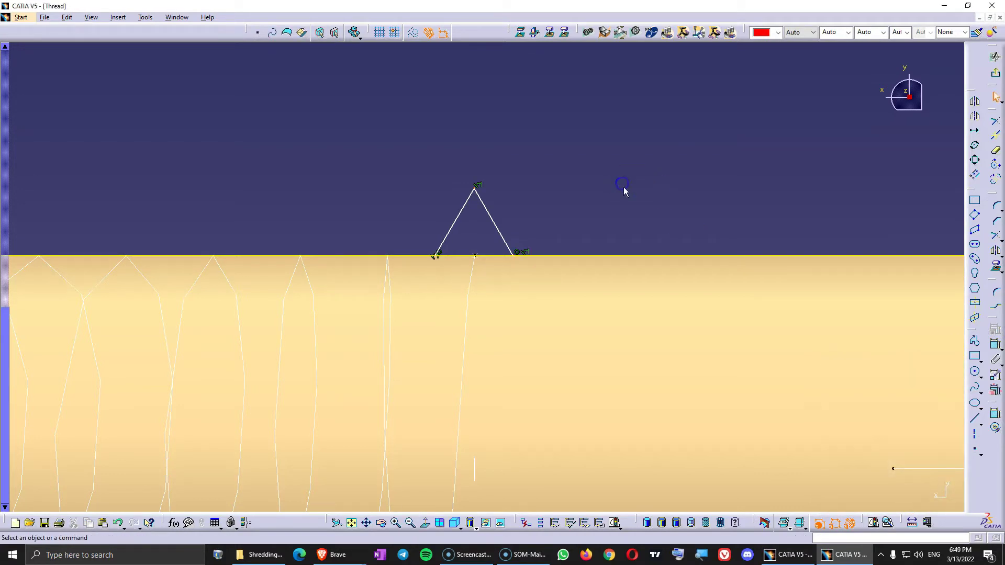
# Dimension the profile's height above the projected edge as 1 mm and trim that edge to the segment between the two base points.
pyautogui.click(495, 256)
pyautogui.click(549, 207)
pyautogui.doubleClick(549, 207)
pyautogui.press('Return')
pyautogui.click(528, 300)
pyautogui.doubleClick(550, 203)
pyautogui.write('1')
pyautogui.press('Return')
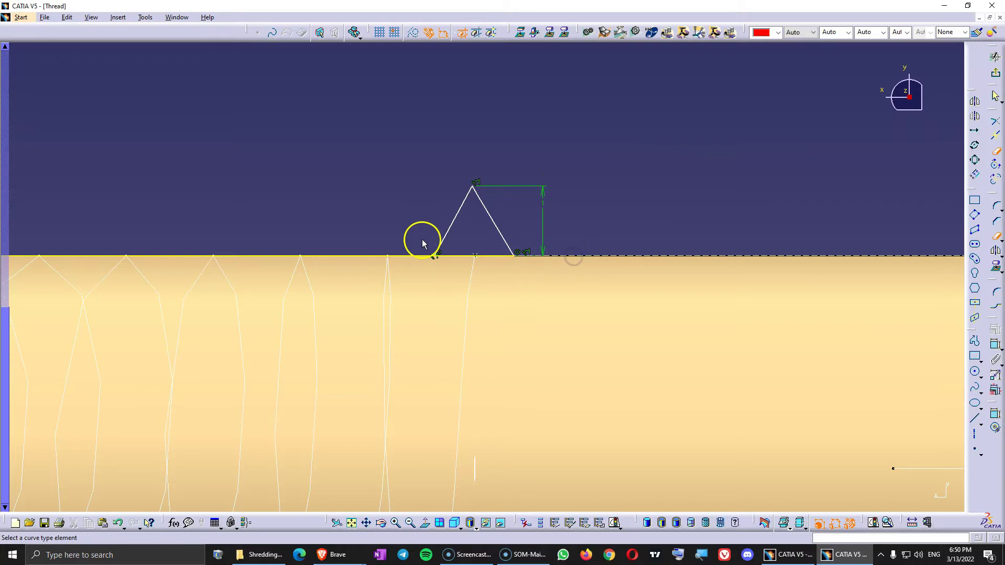
pyautogui.click(406, 254)
pyautogui.press('Escape')
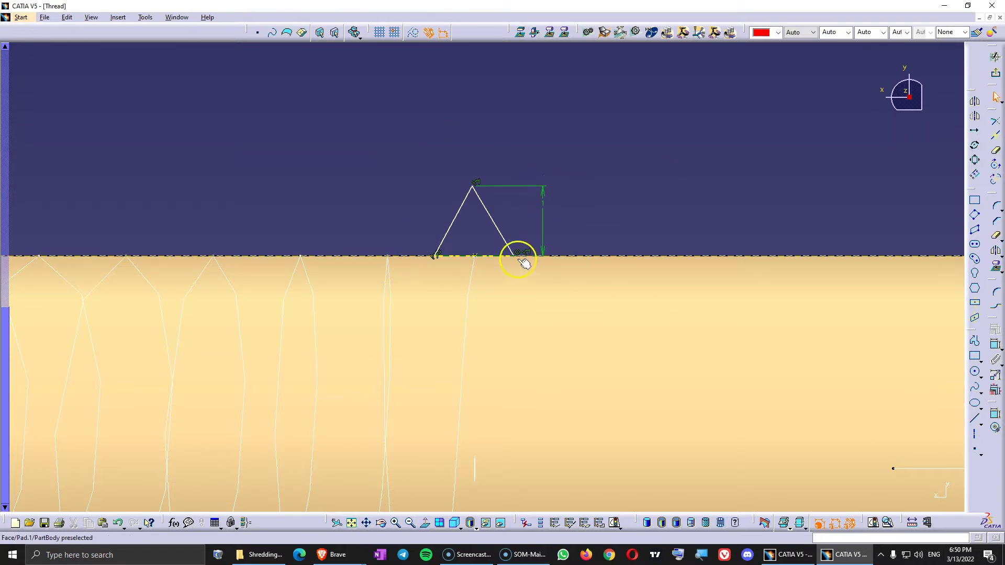
# Dimension the width of the triangle's base and set it to 1.2 mm.
pyautogui.click(995, 345)
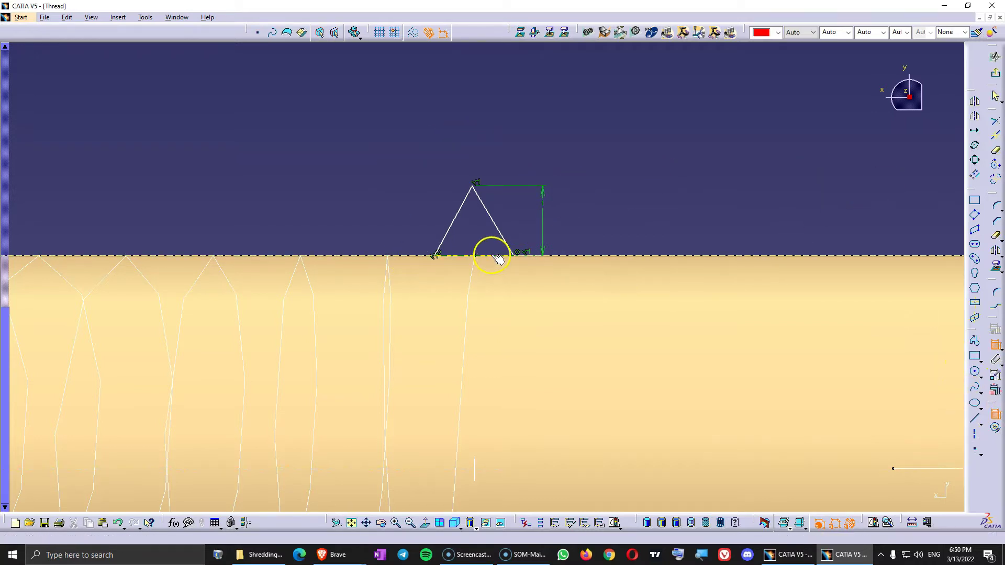
pyautogui.click(437, 257)
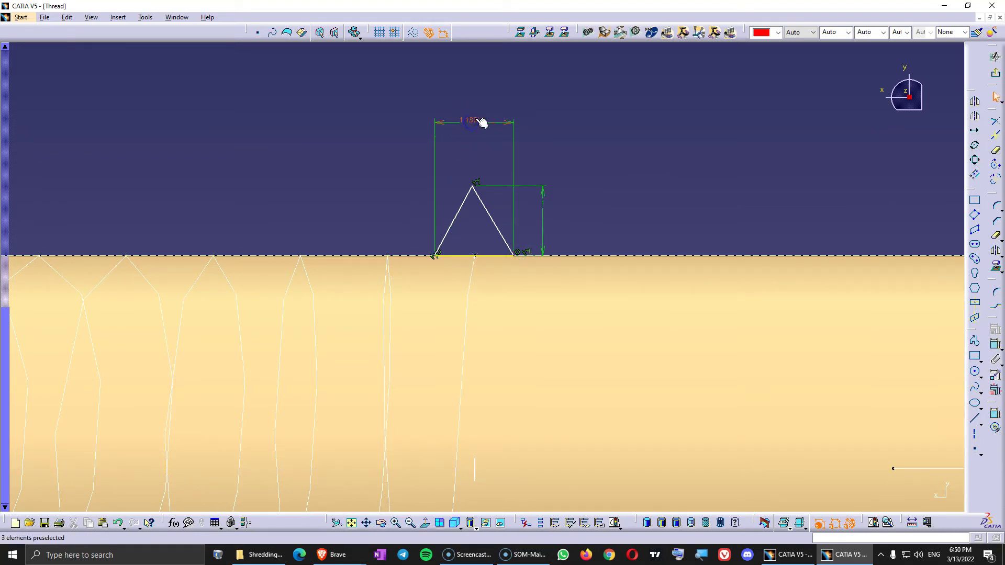
pyautogui.click(477, 121)
pyautogui.doubleClick(471, 120)
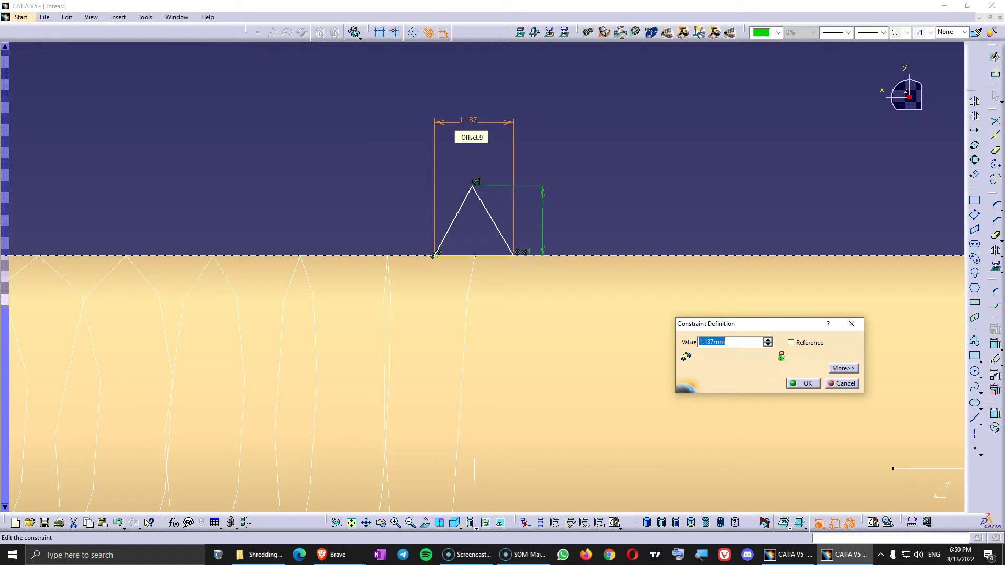
pyautogui.write('1.15')
pyautogui.press('BackSpace')
pyautogui.press('BackSpace')
pyautogui.press('BackSpace')
pyautogui.press('BackSpace')
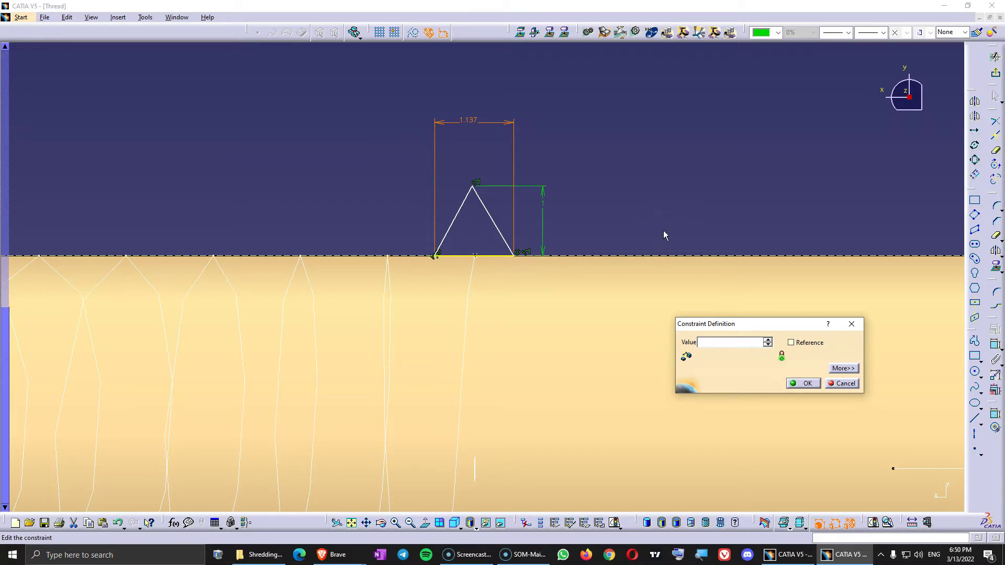
pyautogui.write('1.2')
pyautogui.click(807, 383)
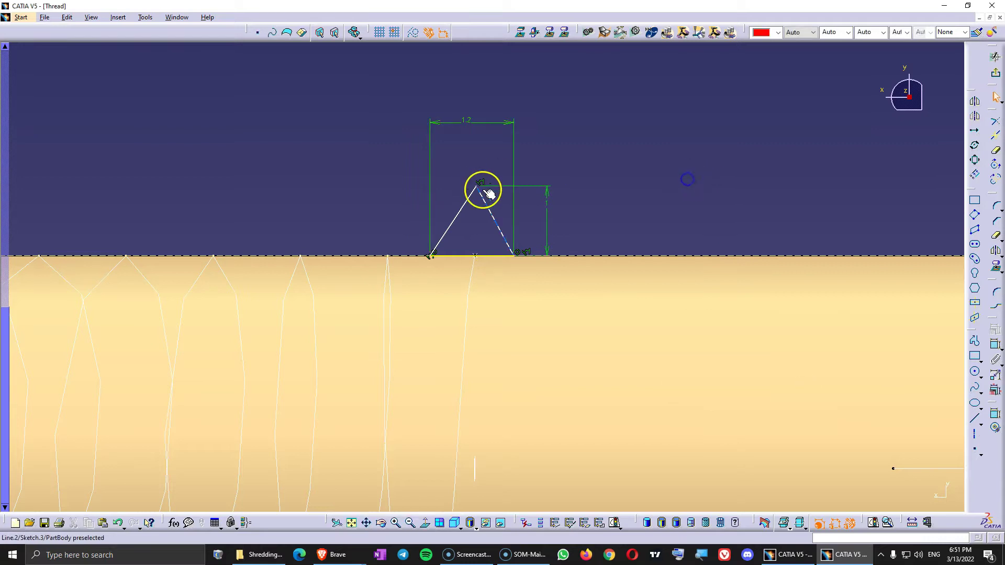
pyautogui.click(701, 172)
# Constrain the helix start point 0.6 mm from the triangle's right base corner and exit the sketch.
pyautogui.click(995, 344)
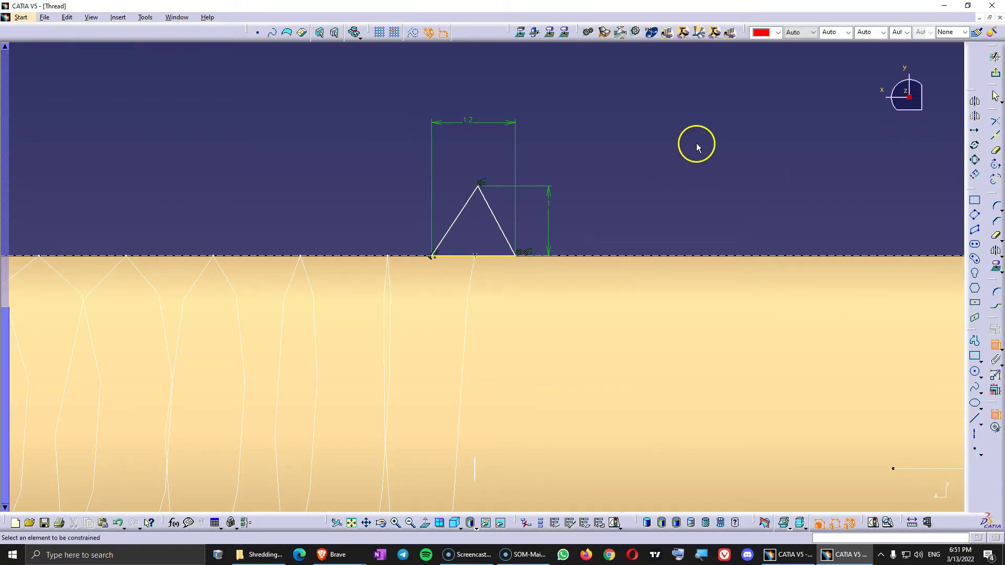
pyautogui.click(475, 256)
pyautogui.click(492, 241)
pyautogui.doubleClick(492, 241)
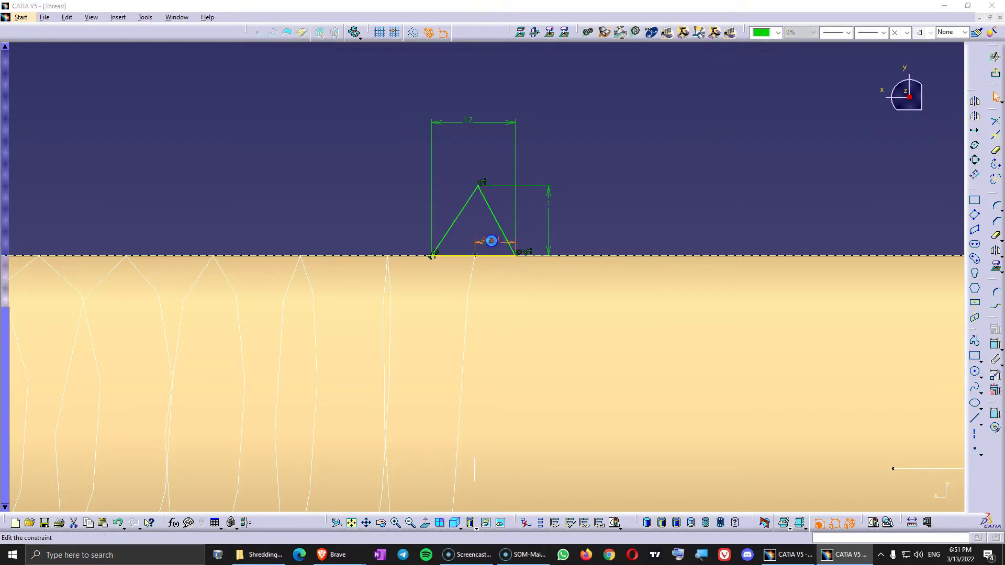
pyautogui.doubleClick(491, 241)
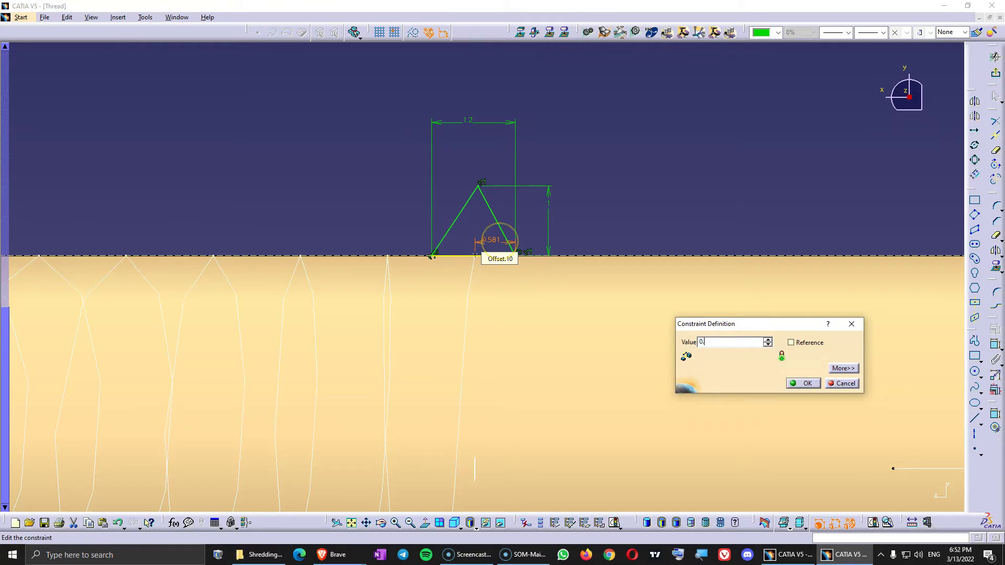
pyautogui.press('Return')
pyautogui.click(590, 182)
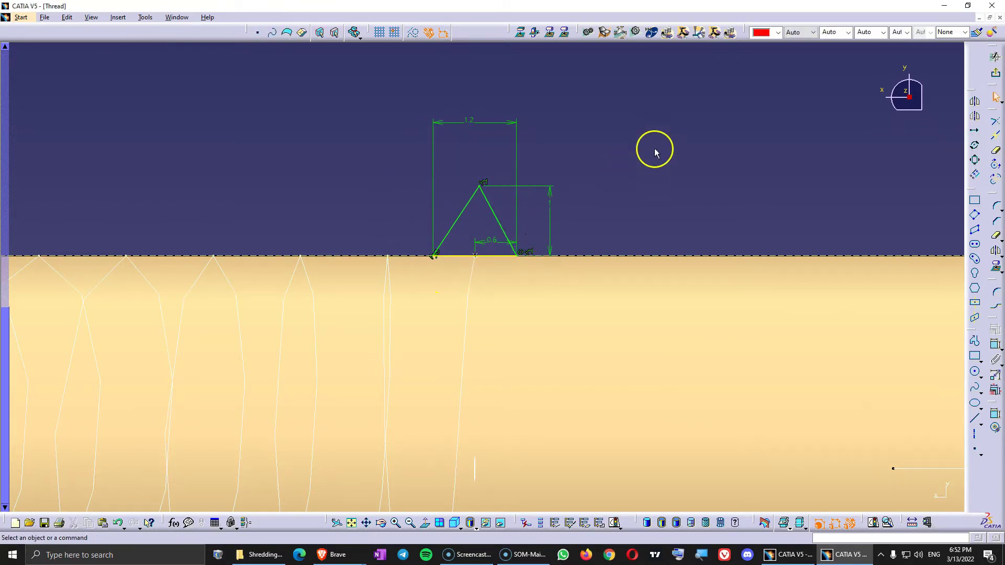
pyautogui.click(997, 76)
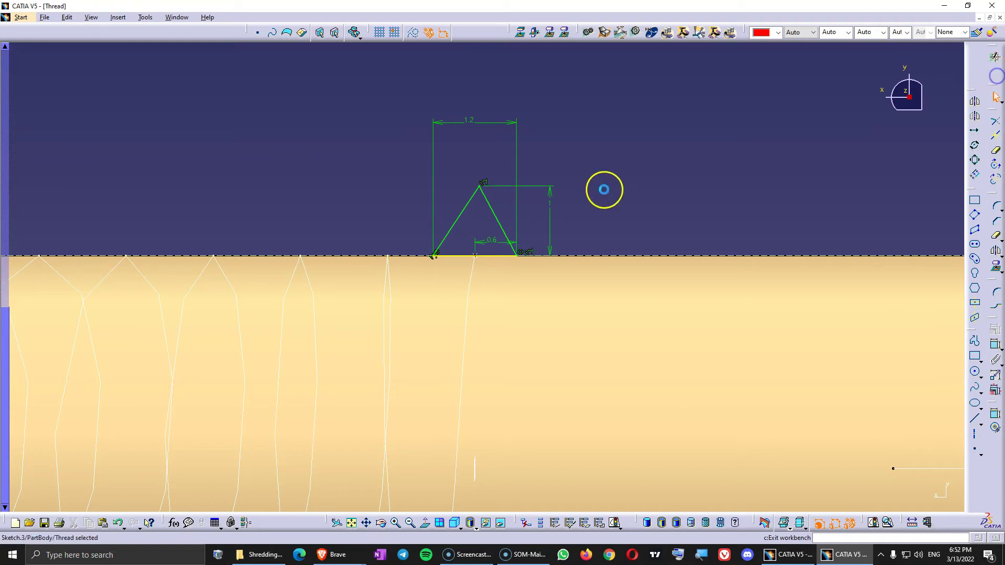
# Define a Rib with the triangle sketch as profile and the helix as center curve, and preview the thread.
pyautogui.moveTo(601, 190)
pyautogui.mouseDown(button='middle')
pyautogui.moveTo(614, 210)
pyautogui.moveTo(572, 336)
pyautogui.moveTo(532, 352)
pyautogui.moveTo(444, 199)
pyautogui.moveTo(433, 343)
pyautogui.moveTo(298, 374)
pyautogui.moveTo(533, 298)
pyautogui.moveTo(589, 293)
pyautogui.mouseUp(button='middle')
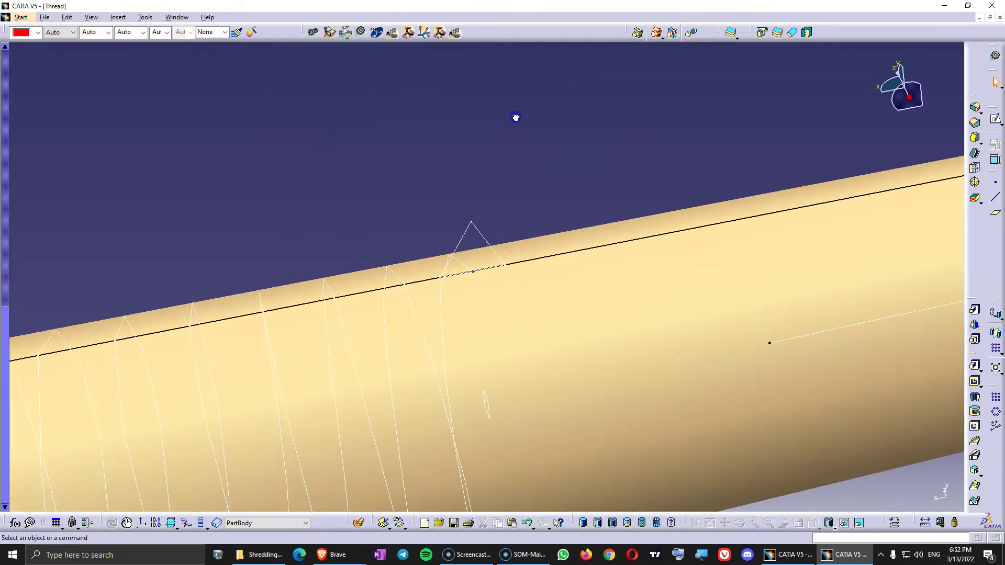
pyautogui.click(976, 446)
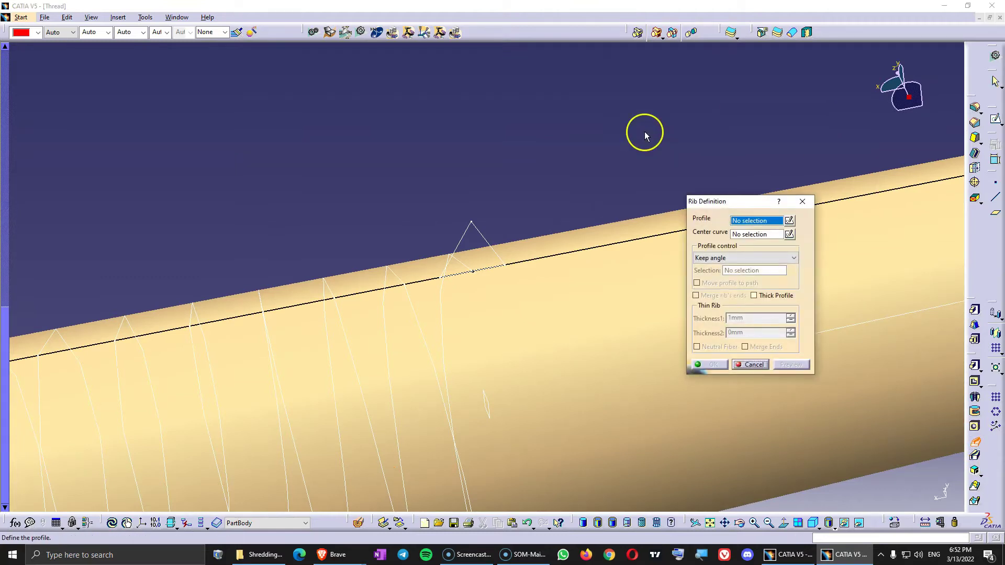
pyautogui.click(478, 231)
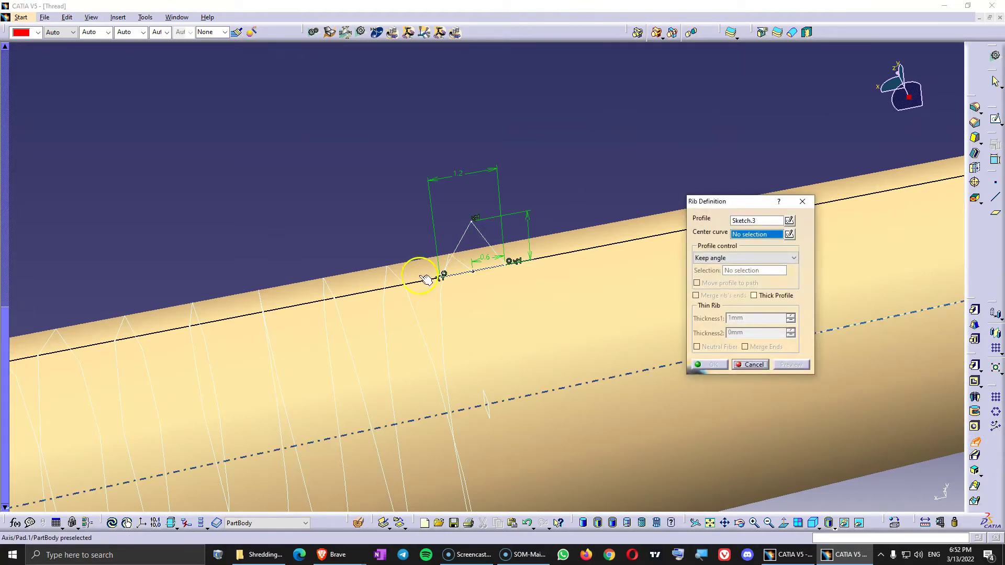
pyautogui.click(404, 281)
pyautogui.moveTo(405, 281); pyautogui.dragTo(361, 372, button='middle')
pyautogui.click(795, 365)
pyautogui.click(795, 365)
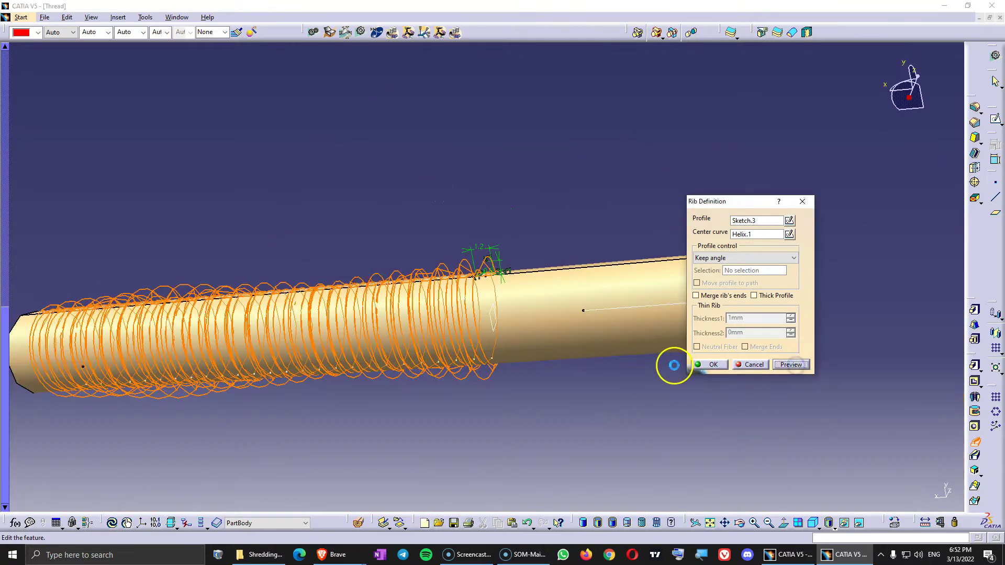
pyautogui.moveTo(574, 359)
pyautogui.mouseDown(button='middle')
pyautogui.moveTo(425, 312)
pyautogui.moveTo(534, 285)
pyautogui.moveTo(475, 310)
pyautogui.moveTo(515, 255)
pyautogui.moveTo(355, 291)
pyautogui.moveTo(321, 354)
pyautogui.moveTo(487, 338)
pyautogui.moveTo(459, 369)
pyautogui.moveTo(519, 351)
pyautogui.moveTo(579, 285)
pyautogui.moveTo(325, 314)
pyautogui.moveTo(303, 336)
pyautogui.moveTo(359, 359)
pyautogui.moveTo(327, 334)
pyautogui.moveTo(478, 307)
pyautogui.moveTo(433, 386)
pyautogui.mouseUp(button='middle')
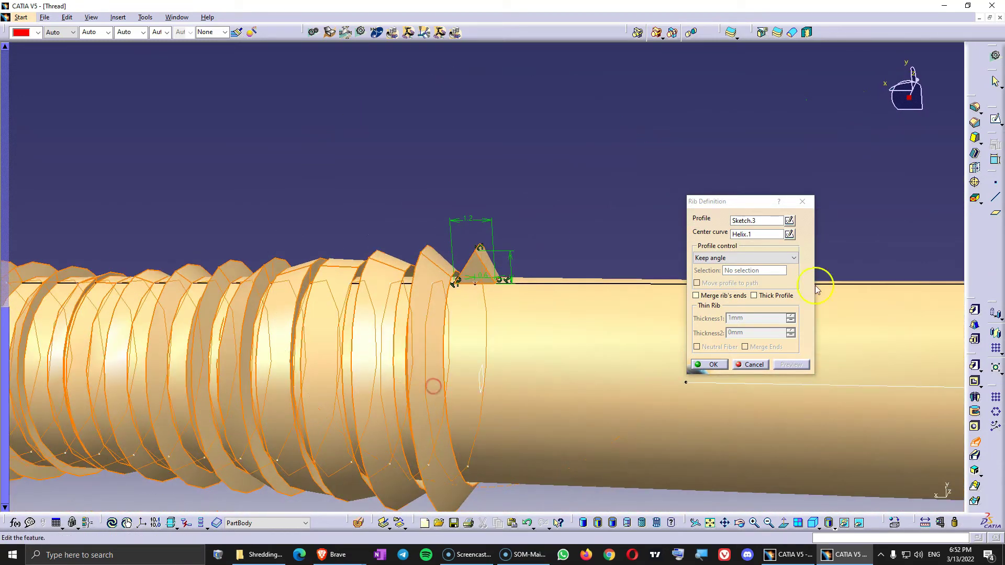
# Set the rib's profile control to Reference surface using the cylinder's outer face and create the rib.
pyautogui.click(724, 258)
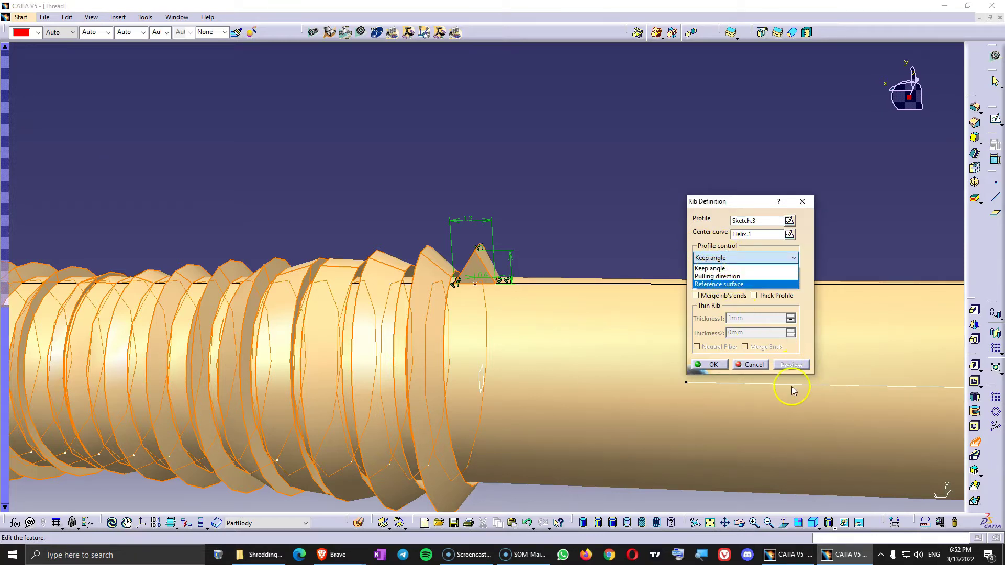
pyautogui.click(722, 284)
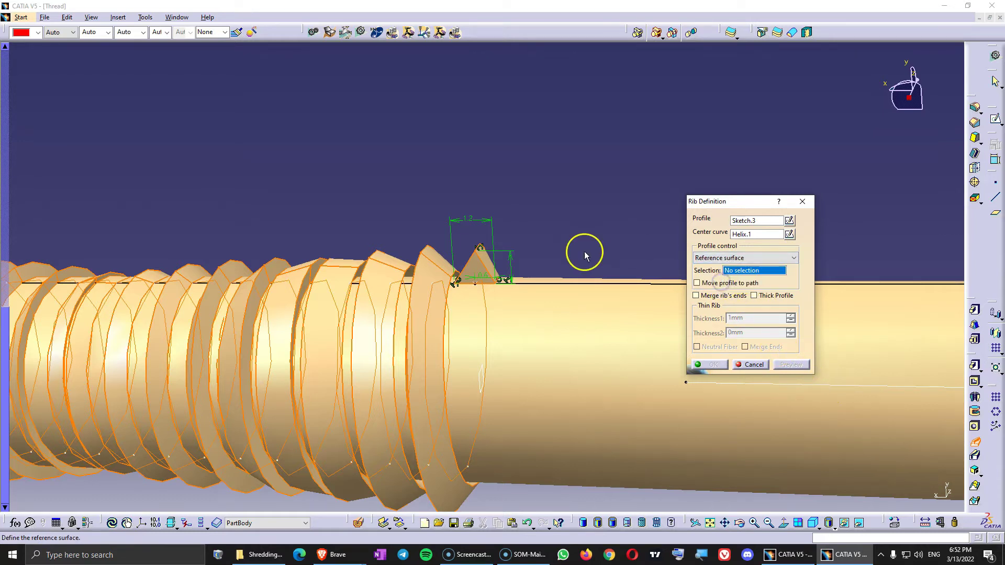
pyautogui.click(505, 327)
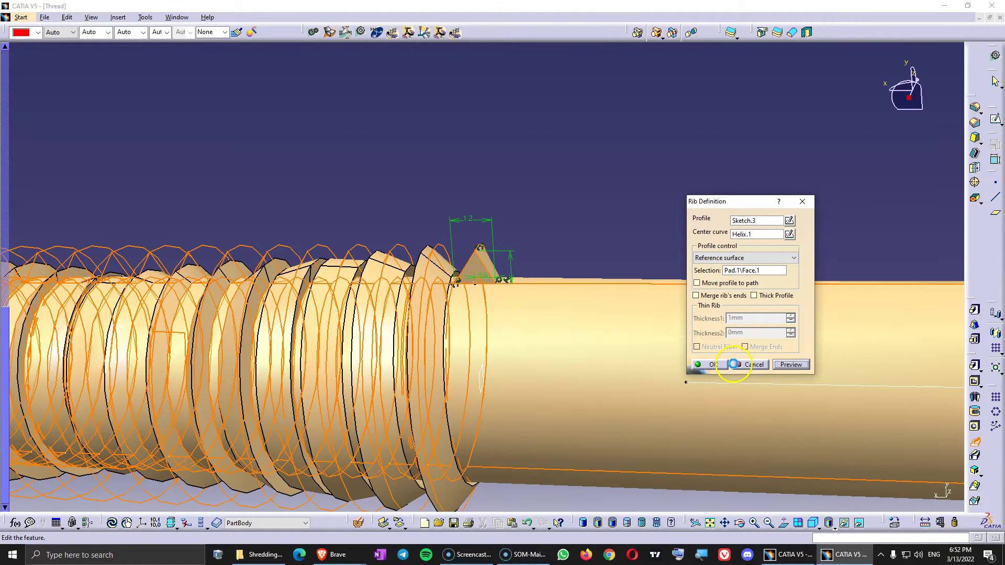
pyautogui.click(725, 364)
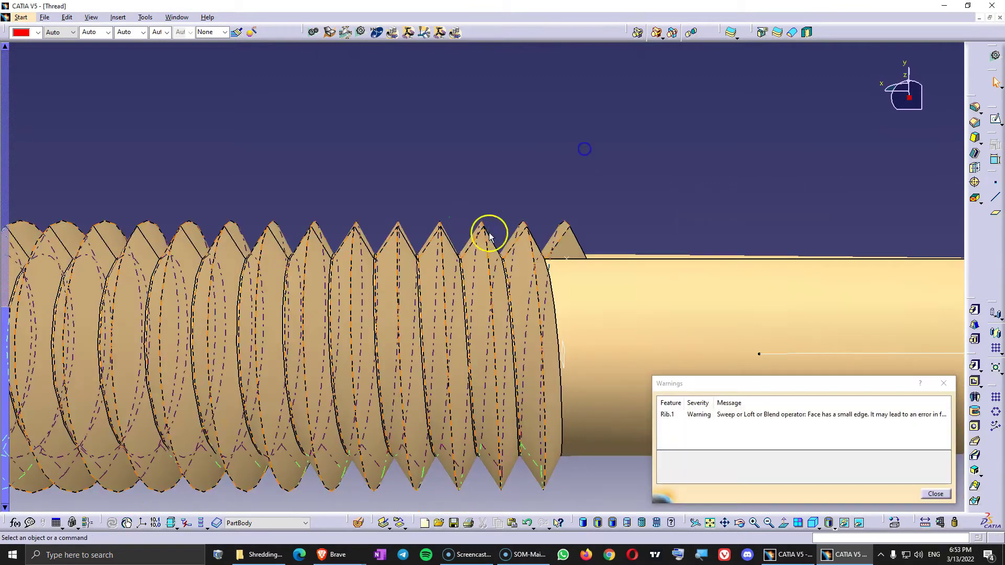
pyautogui.click(944, 495)
# Inspect the thread's end, reopen the rib's definition and open its triangular profile sketch for editing.
pyautogui.moveTo(594, 307); pyautogui.dragTo(482, 262, button='middle')
pyautogui.doubleClick(477, 258)
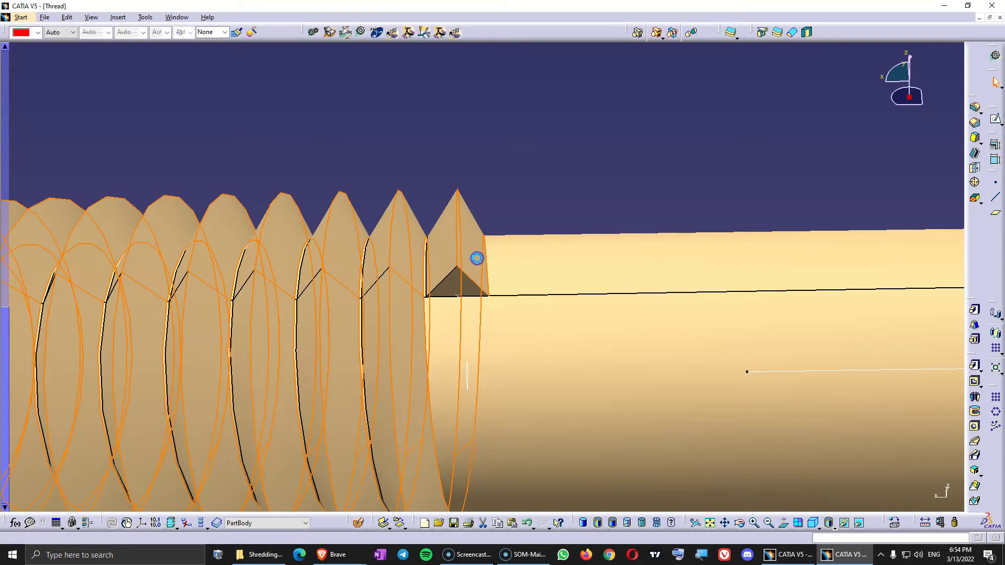
pyautogui.doubleClick(490, 258)
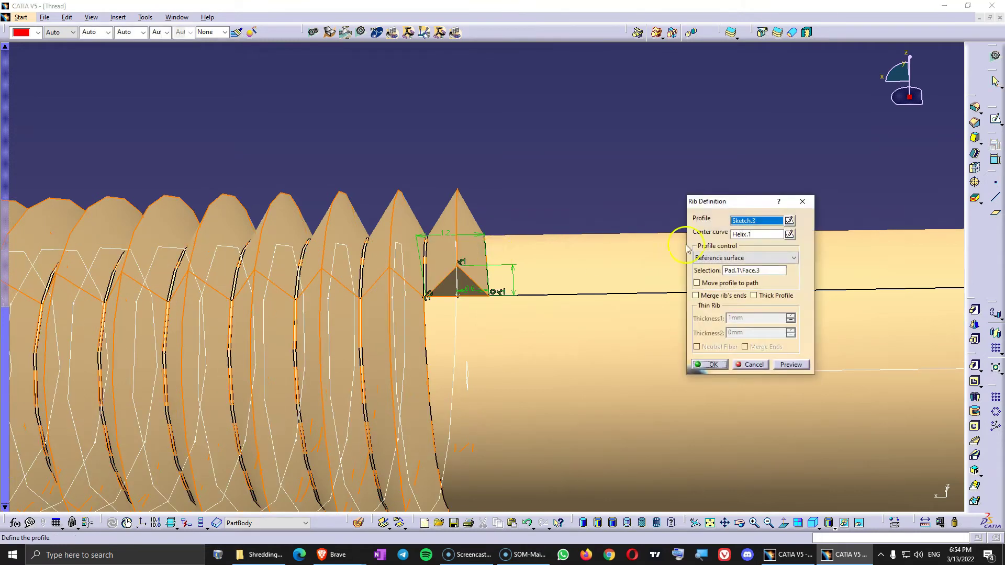
pyautogui.click(788, 220)
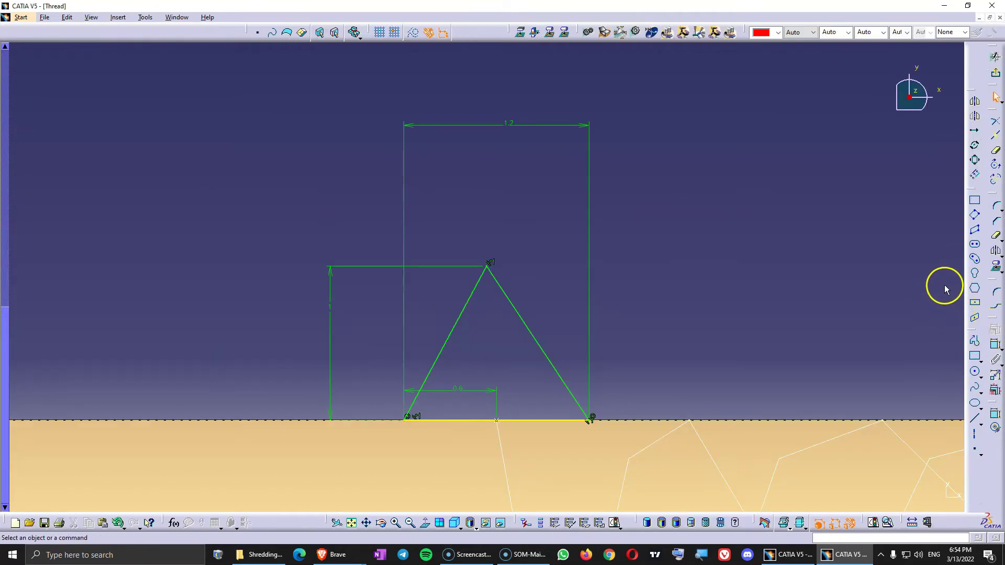
# Draw a horizontal line about 0.65 mm long across the triangle just below its apex, extending past both sides.
pyautogui.click(974, 418)
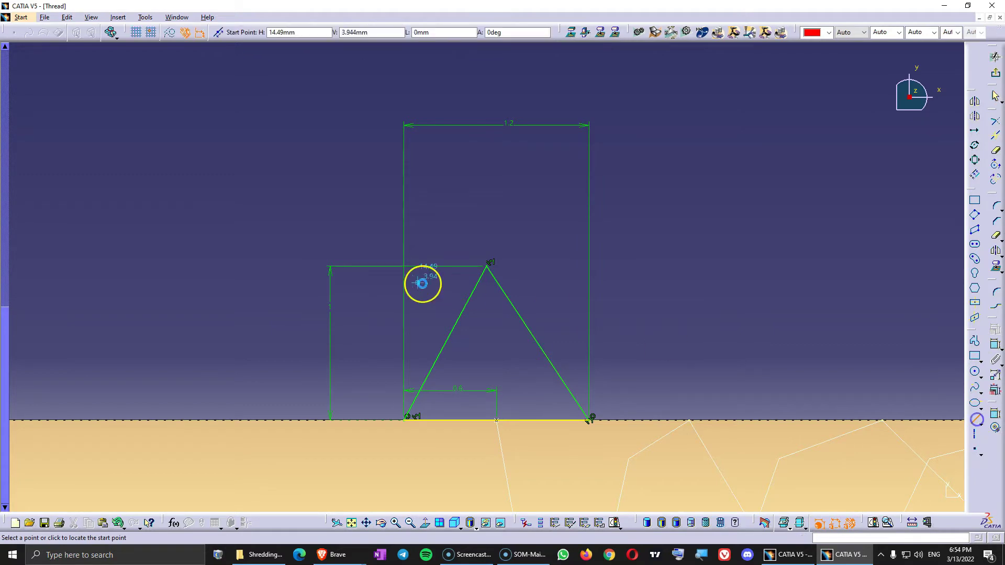
pyautogui.click(440, 294)
pyautogui.click(539, 293)
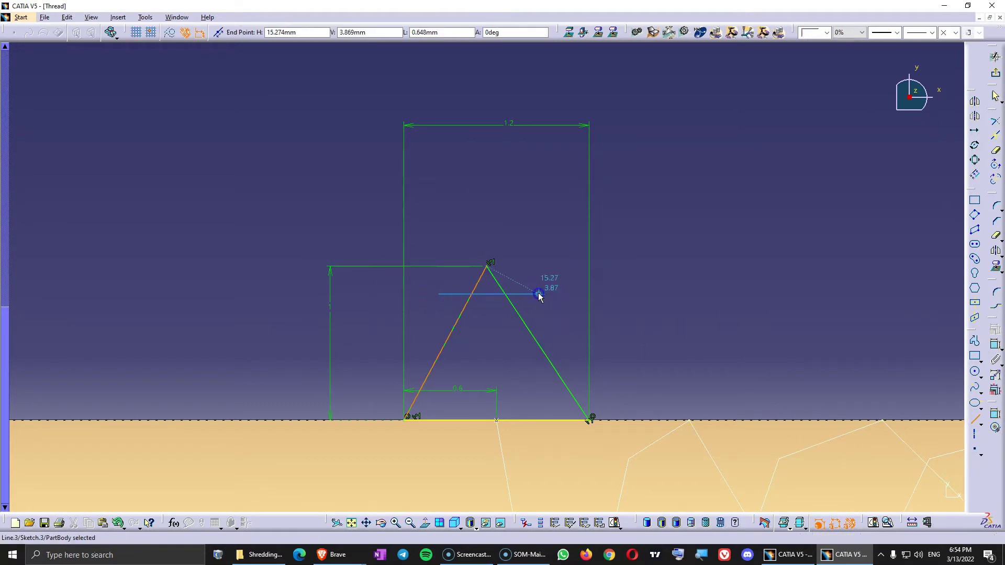
pyautogui.moveTo(708, 307); pyautogui.dragTo(708, 299, button='middle')
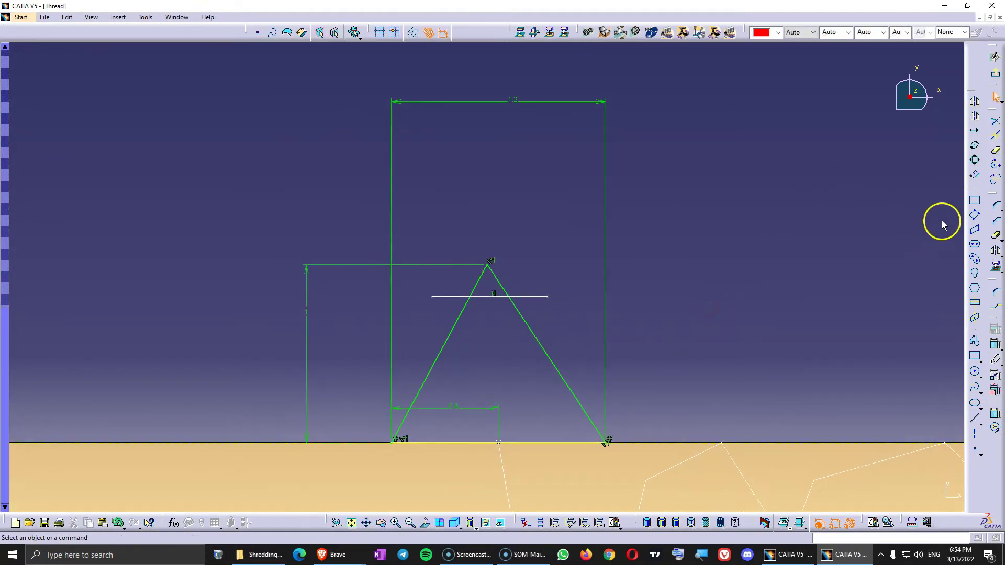
# Trim off the horizontal line's overhanging ends and the triangle's tip above it, leaving a flat-topped profile.
pyautogui.click(996, 151)
pyautogui.click(526, 297)
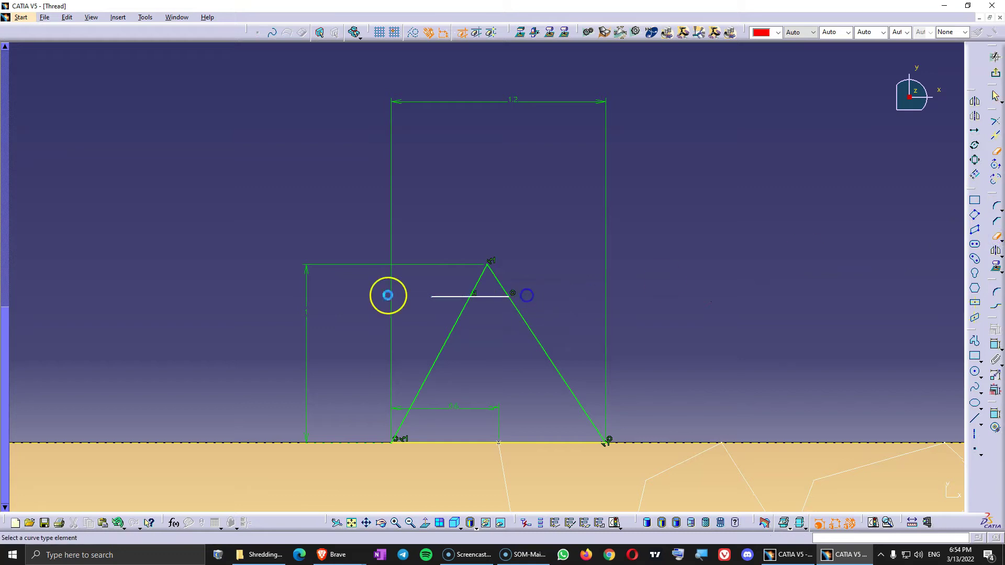
pyautogui.click(446, 297)
pyautogui.click(477, 283)
pyautogui.click(496, 279)
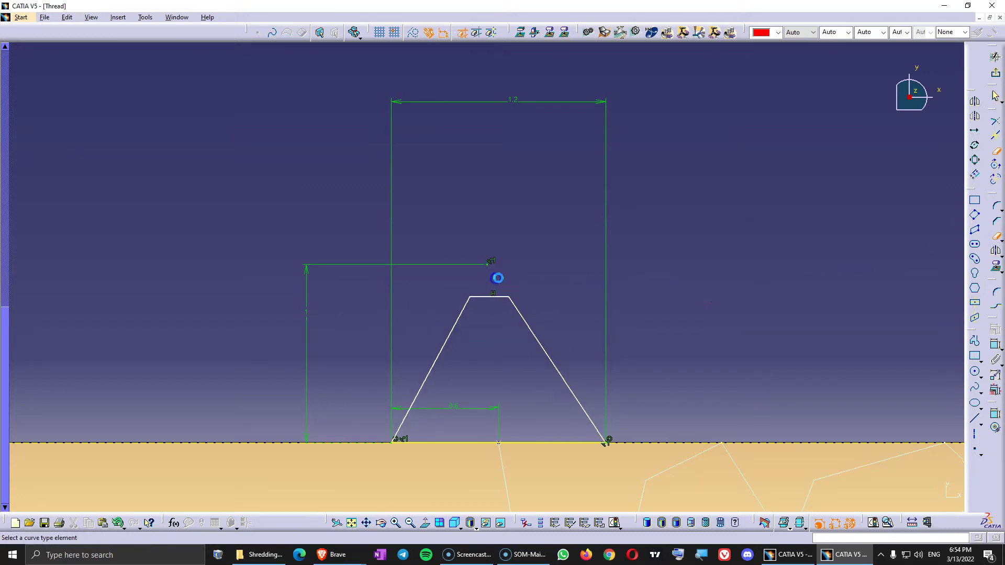
pyautogui.click(789, 247)
# Redraw the triangle's tip as two connected lines from the flat's right end through the apex to its left end.
pyautogui.click(975, 341)
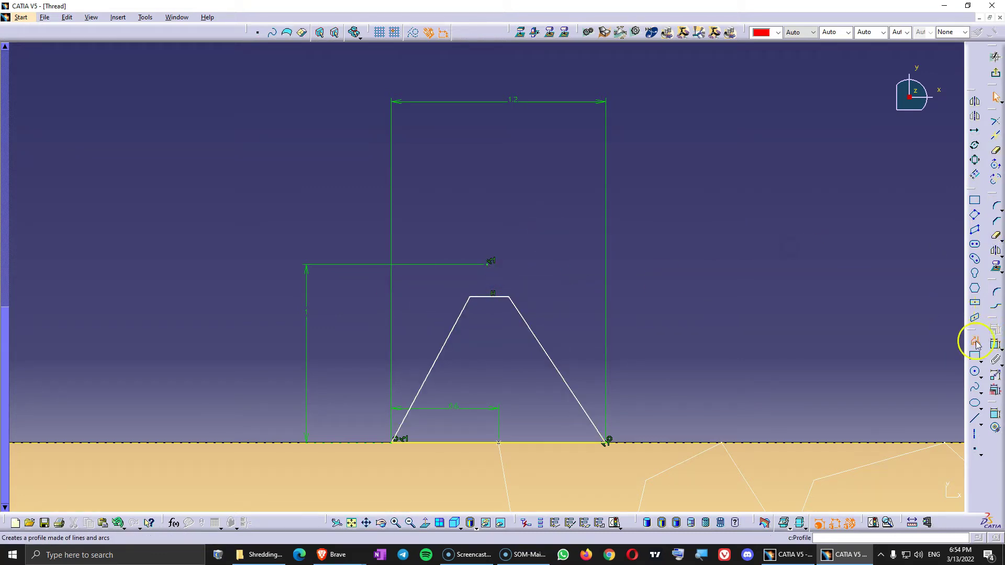
pyautogui.click(508, 297)
pyautogui.click(487, 266)
pyautogui.click(470, 297)
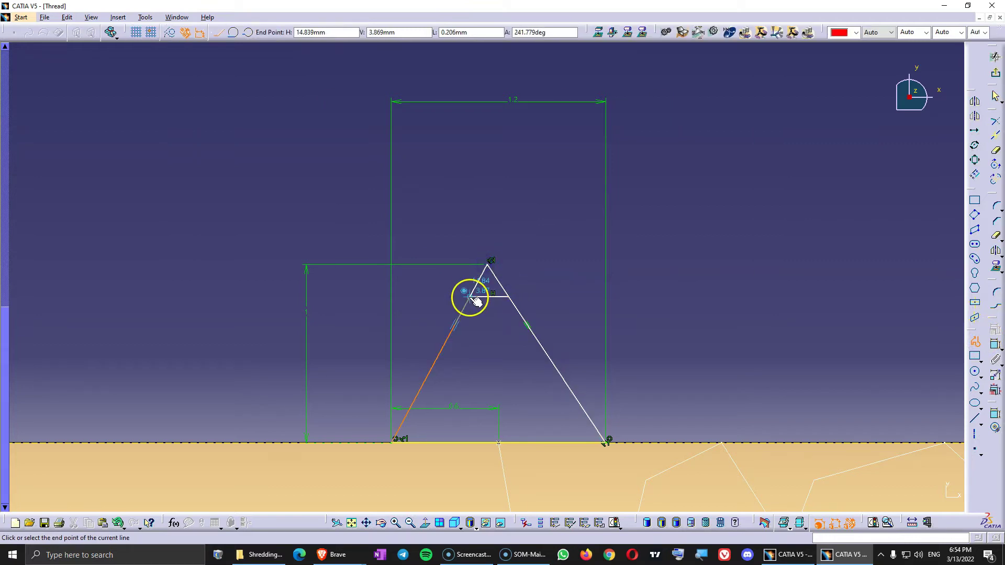
pyautogui.press('Escape')
# Convert the two tip lines above the flat to construction elements.
pyautogui.click(495, 276)
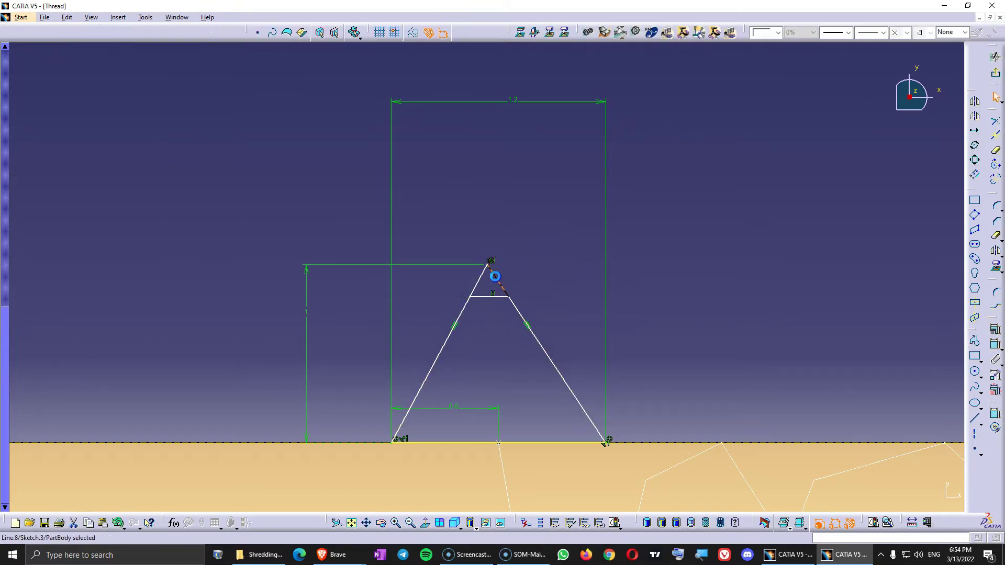
pyautogui.click(417, 36)
pyautogui.click(567, 253)
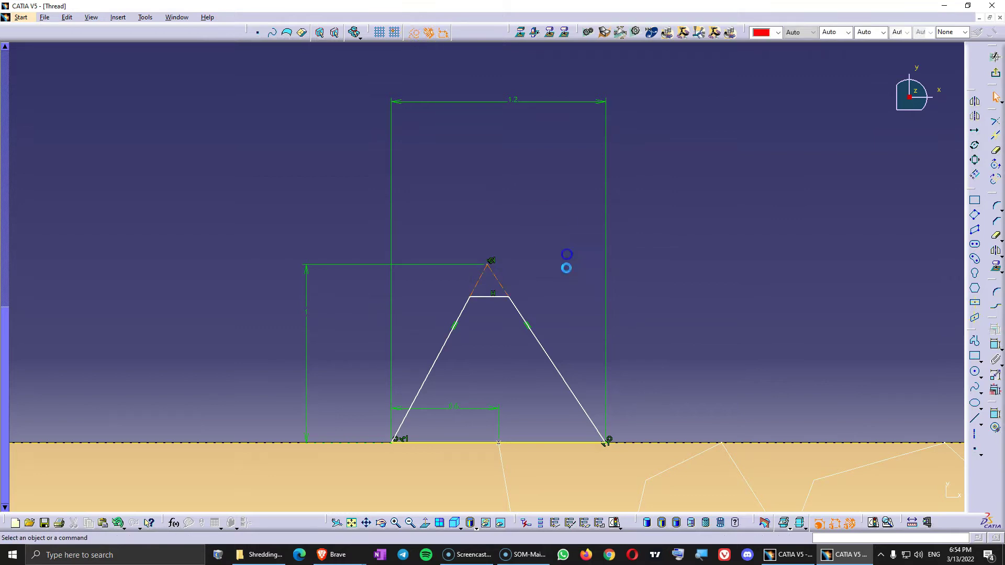
pyautogui.click(552, 279)
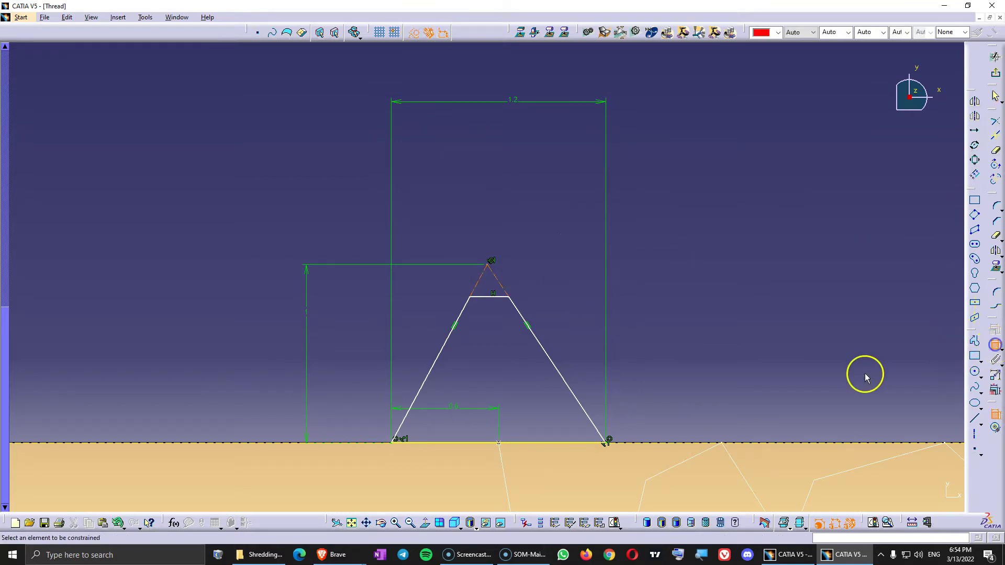
# Constrain the vertical distance between the flat top and the apex point to 0.2 mm.
pyautogui.click(498, 297)
pyautogui.click(488, 264)
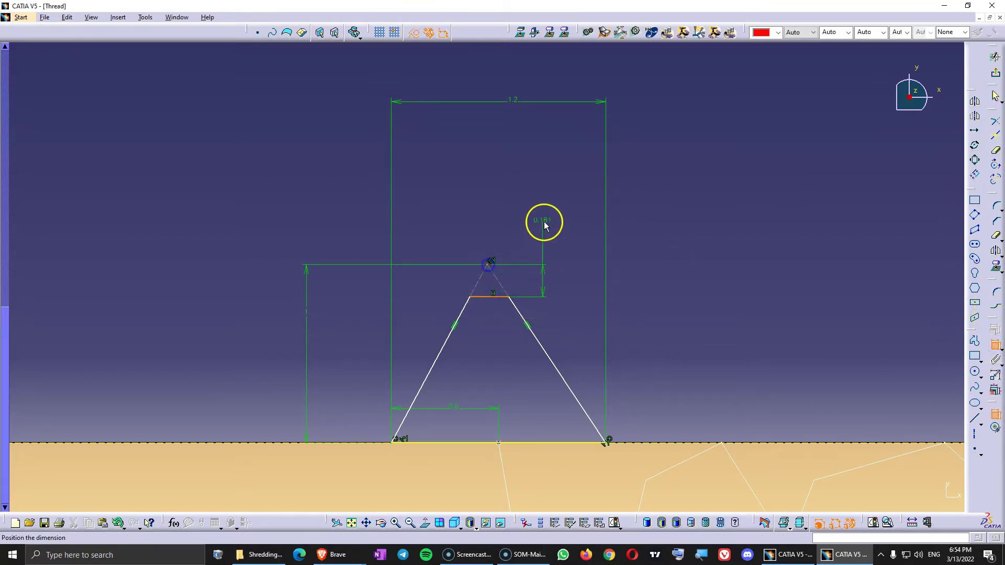
pyautogui.click(544, 217)
pyautogui.doubleClick(542, 219)
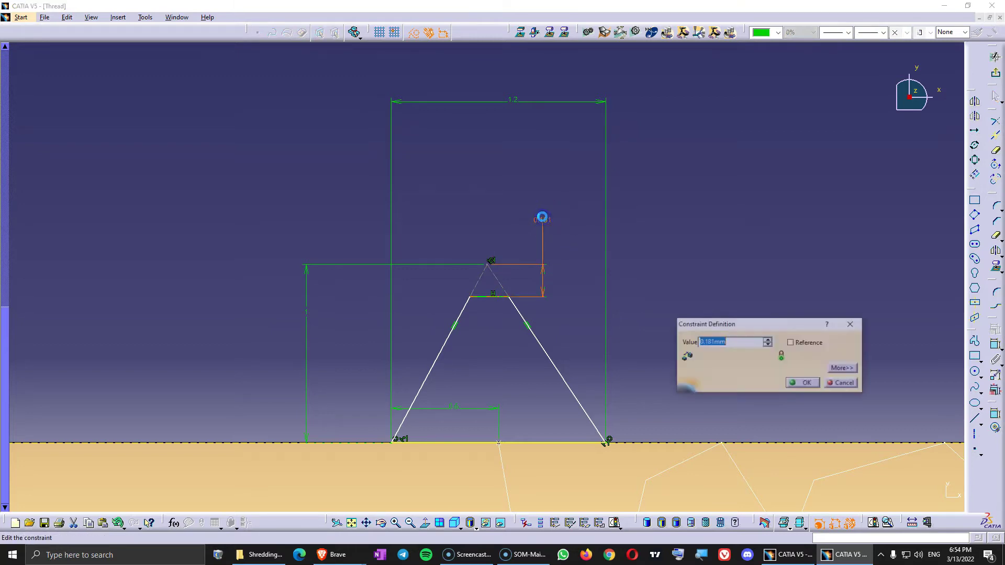
pyautogui.write('0.2')
pyautogui.press('Return')
pyautogui.click(553, 340)
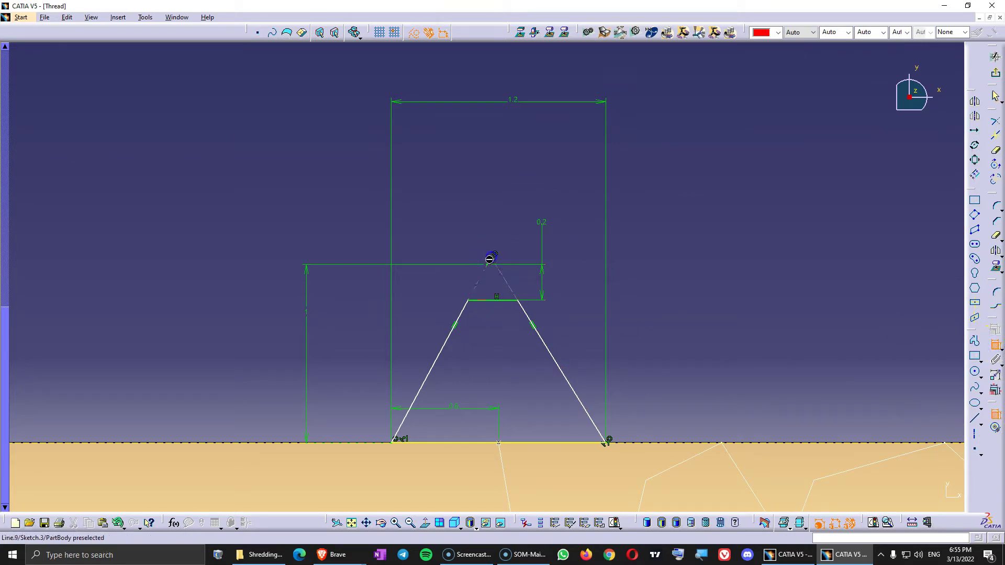
# Make the construction tip's loose upper endpoint coincident with the apex point.
pyautogui.click(493, 267)
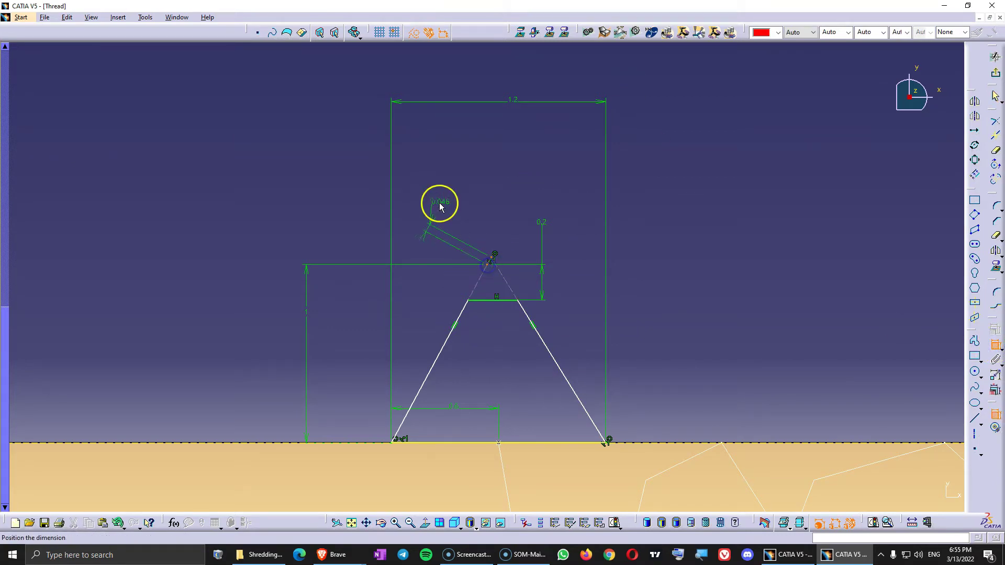
pyautogui.rightClick(439, 203)
pyautogui.click(474, 278)
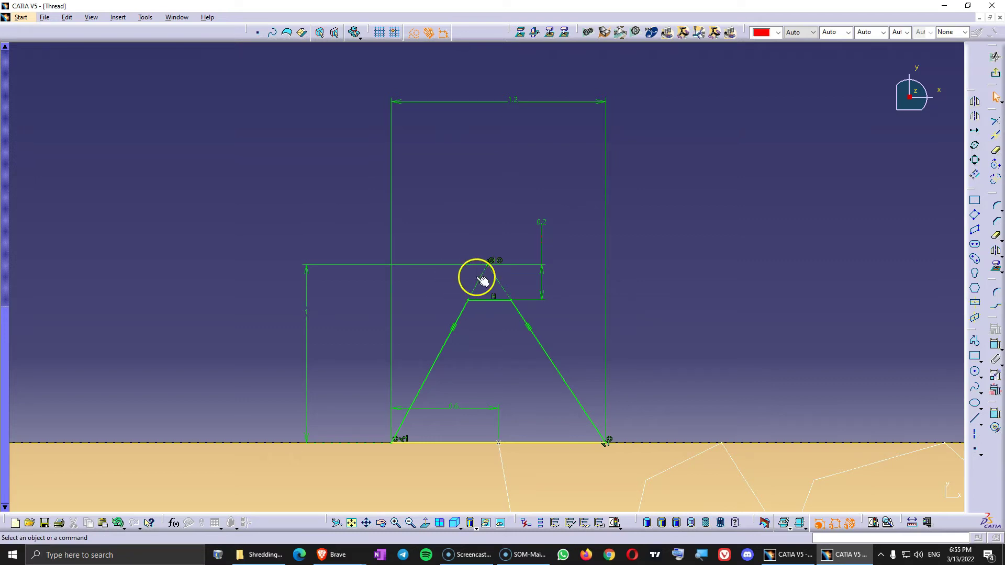
# Exit the profile sketch, preview the rib with the flattened profile and confirm its definition.
pyautogui.click(996, 73)
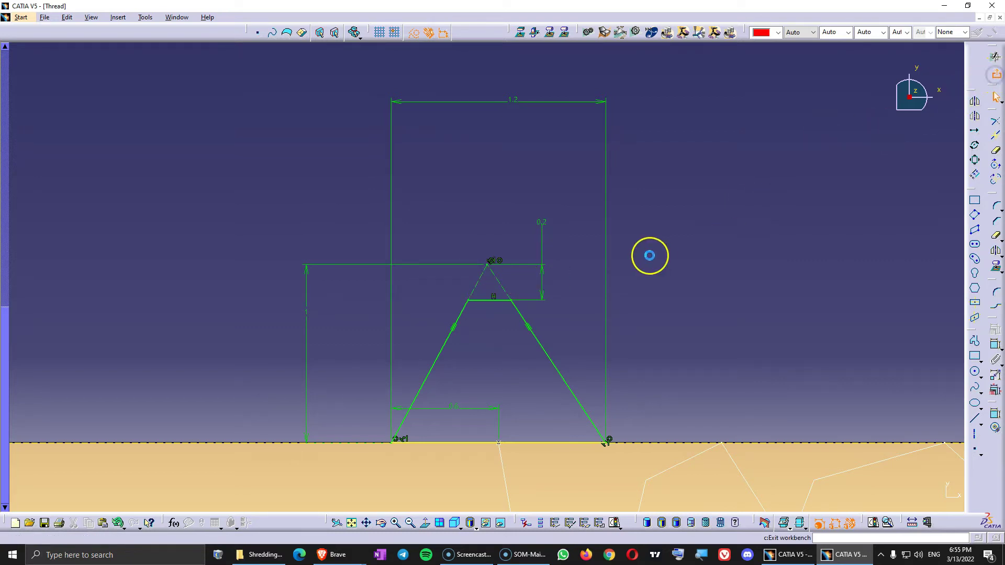
pyautogui.moveTo(542, 218); pyautogui.dragTo(794, 366, button='middle')
pyautogui.click(791, 365)
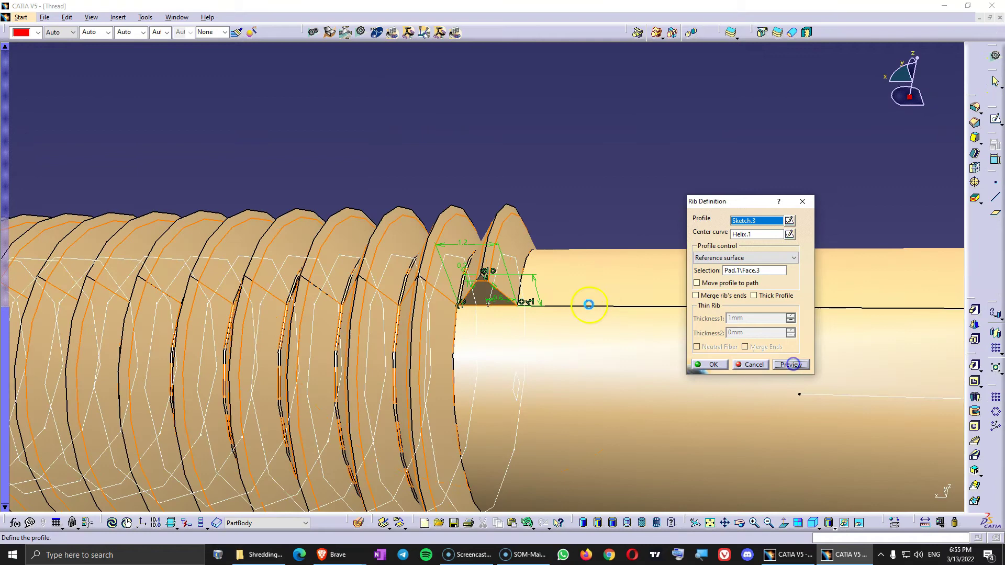
pyautogui.click(713, 365)
pyautogui.moveTo(599, 187); pyautogui.dragTo(522, 316, button='middle')
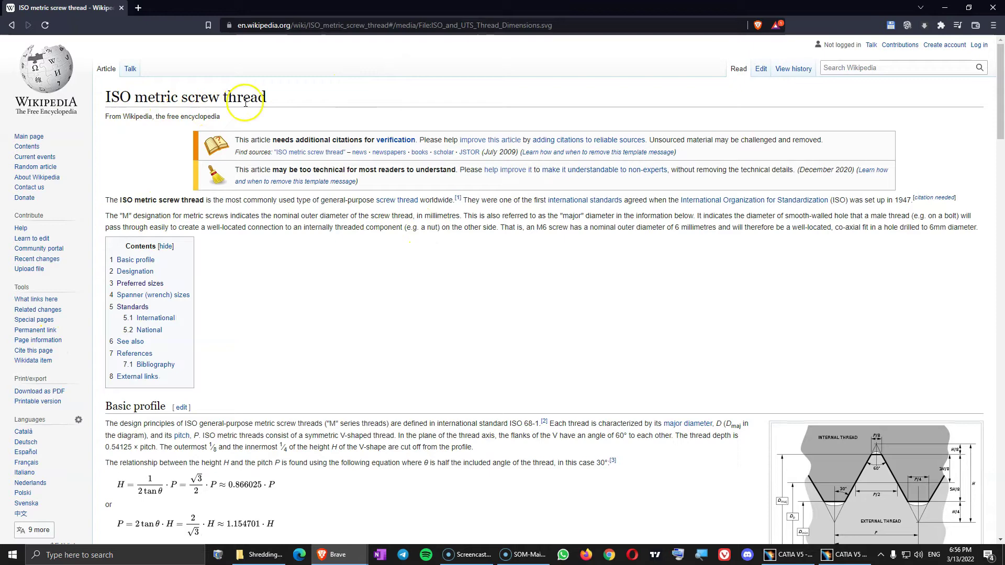
# Switch to the browser and examine the ISO metric screw thread article's size tables and basic profile diagram.
pyautogui.scroll(-7, 821, 301)
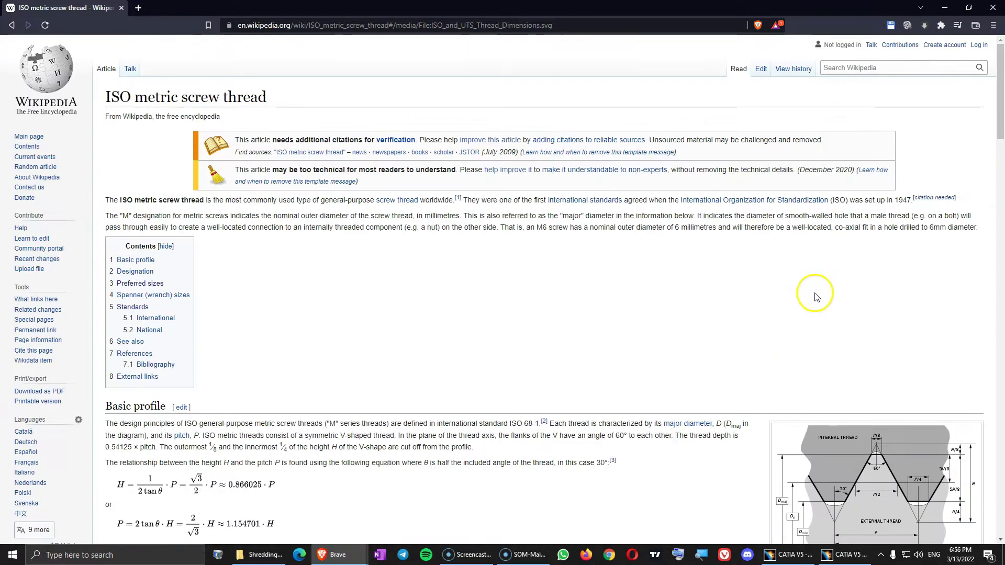
pyautogui.scroll(-20, 812, 294)
pyautogui.scroll(-15, 808, 300)
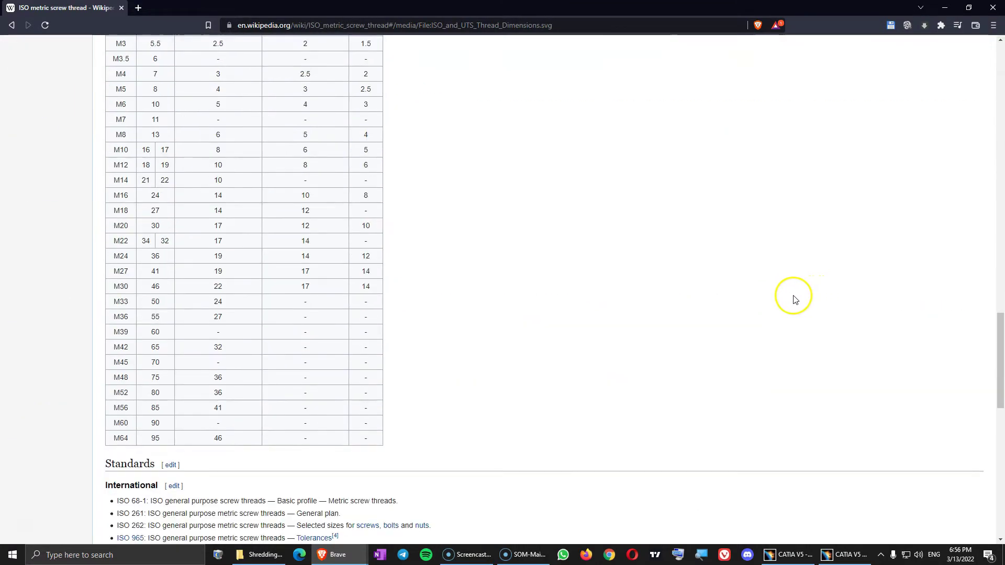
pyautogui.scroll(20, 782, 296)
pyautogui.scroll(16, 783, 296)
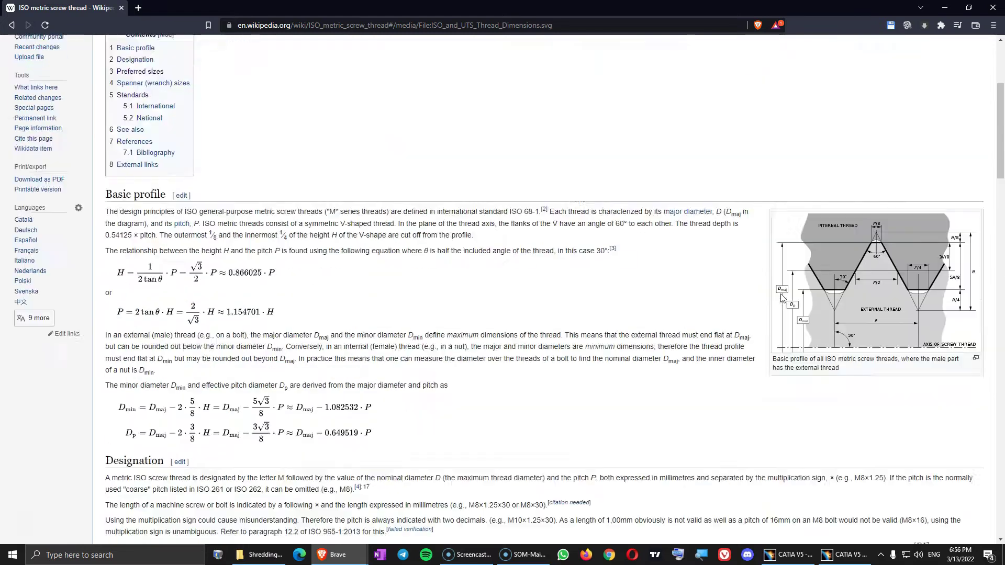
pyautogui.scroll(-3, 782, 297)
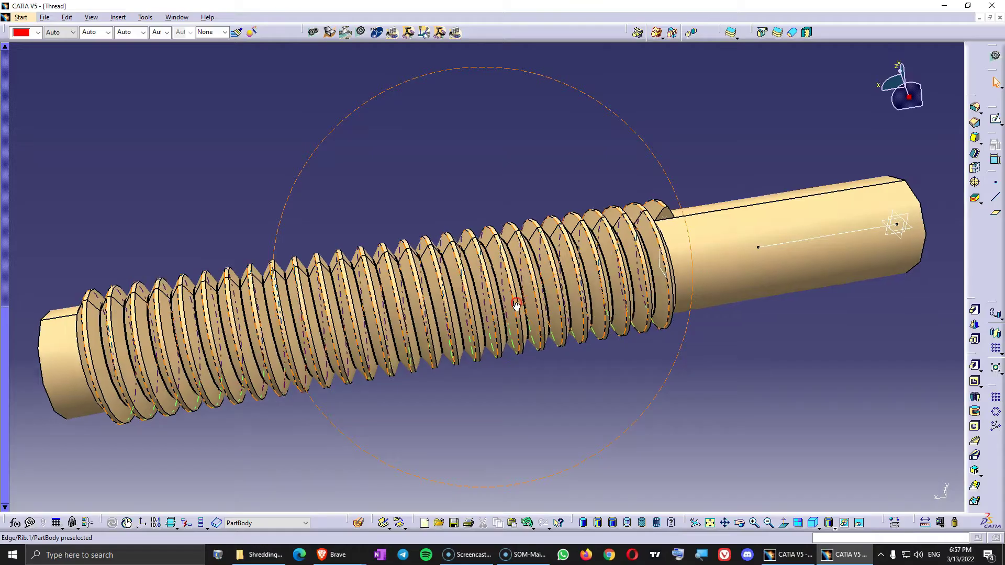
# Start a sketch on the shaft's plain end face and view it straight on in parallel projection.
pyautogui.moveTo(517, 303); pyautogui.dragTo(559, 261, button='middle')
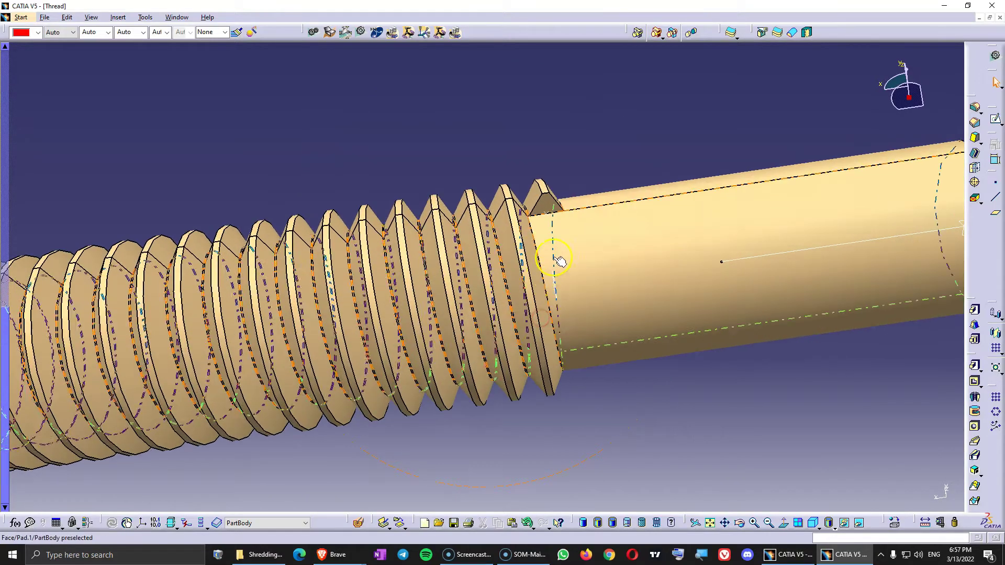
pyautogui.click(547, 205)
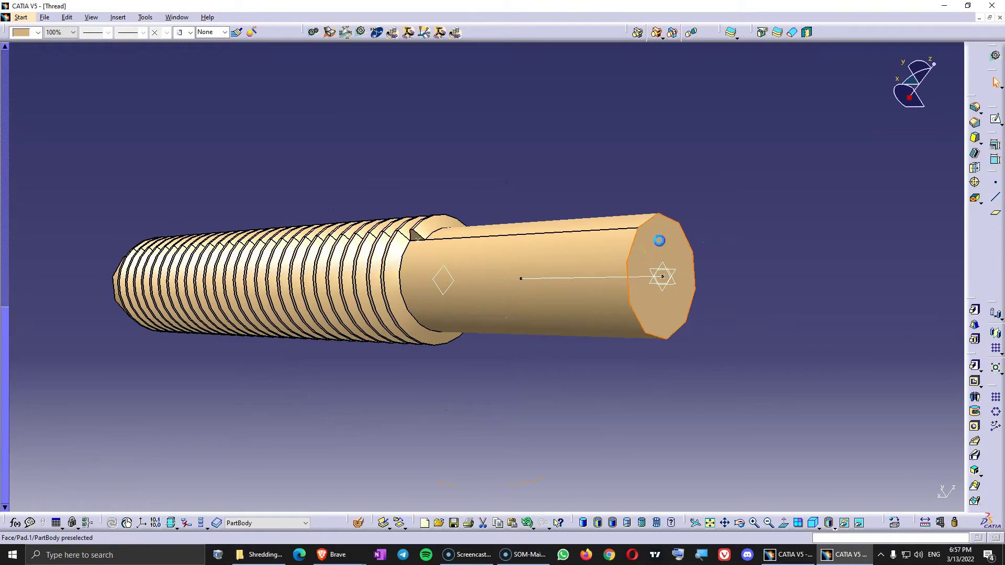
pyautogui.click(997, 106)
pyautogui.click(91, 17)
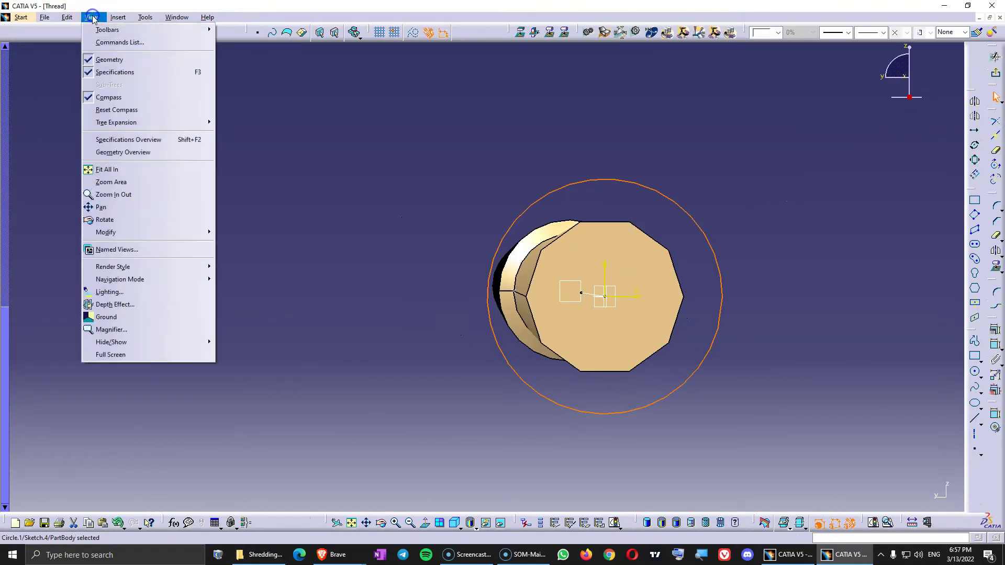
pyautogui.click(165, 266)
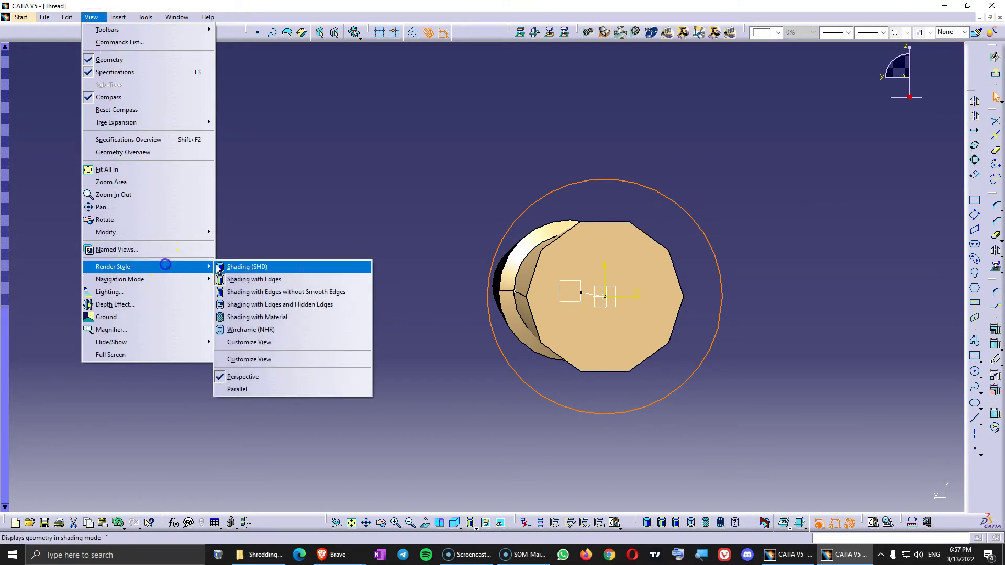
pyautogui.click(237, 389)
pyautogui.click(421, 523)
pyautogui.click(421, 522)
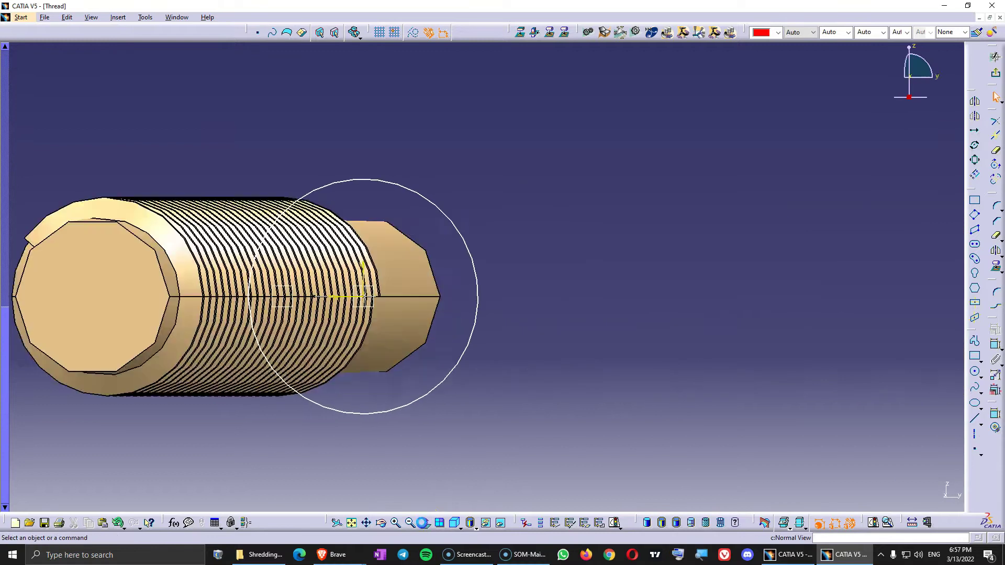
# Replace the sketched circle with the projected outer edge of the thread and exit the sketch.
pyautogui.click(534, 367)
pyautogui.click(519, 33)
pyautogui.click(701, 331)
pyautogui.click(701, 330)
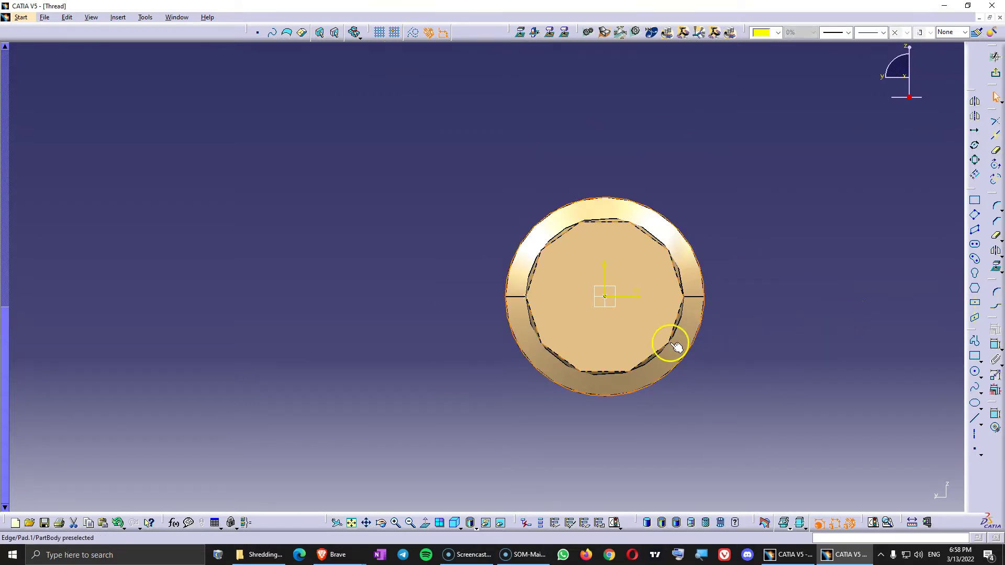
pyautogui.click(995, 72)
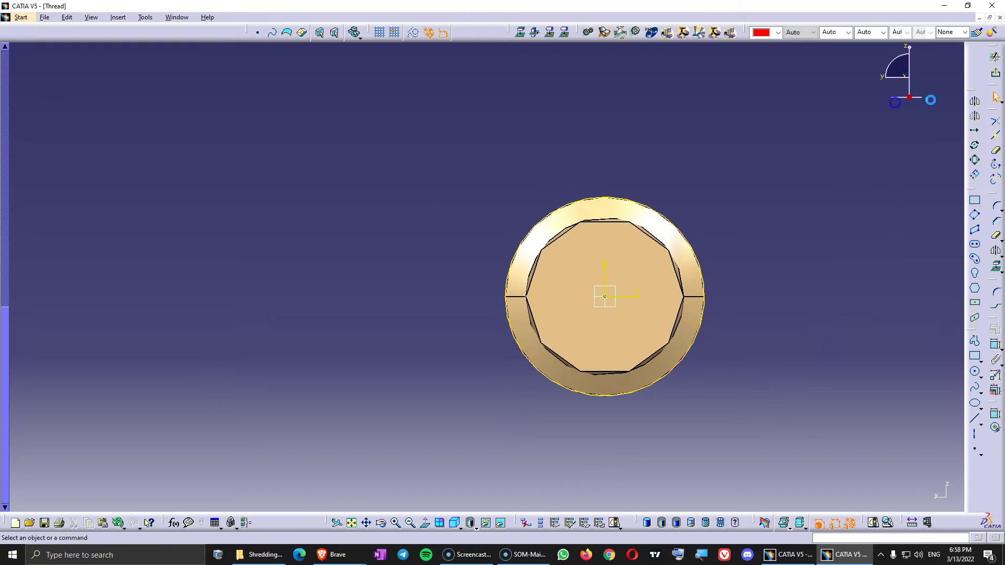
# Pad the projected circle 17 mm in the reversed direction, over the plain shaft up to the thread's end.
pyautogui.click(974, 107)
pyautogui.moveTo(358, 322); pyautogui.dragTo(534, 324, button='middle')
pyautogui.click(754, 387)
pyautogui.moveTo(437, 304); pyautogui.dragTo(527, 292, button='middle')
pyautogui.moveTo(581, 280); pyautogui.dragTo(463, 345, button='middle')
pyautogui.moveTo(442, 349); pyautogui.dragTo(436, 350)
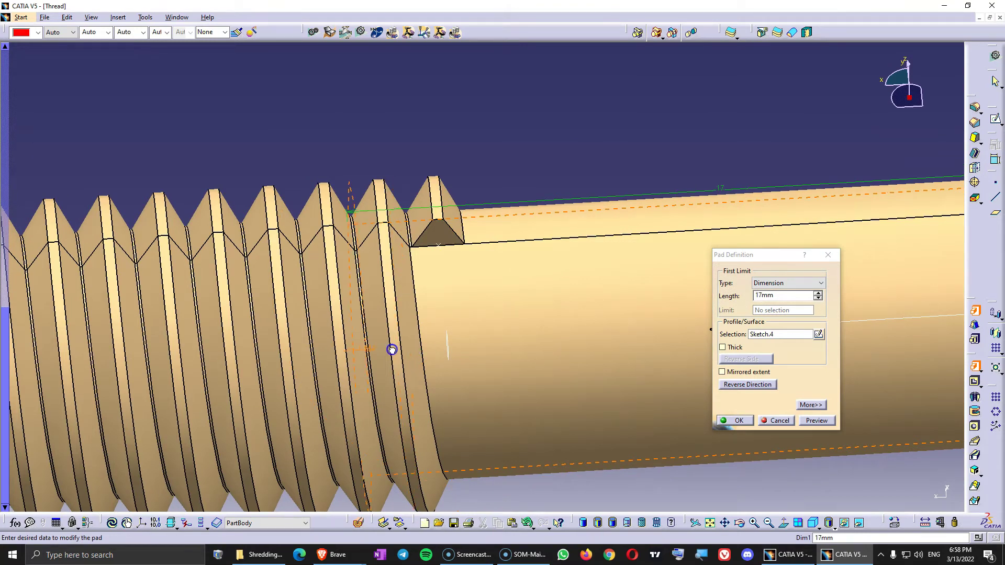
pyautogui.moveTo(388, 350); pyautogui.dragTo(462, 306, button='middle')
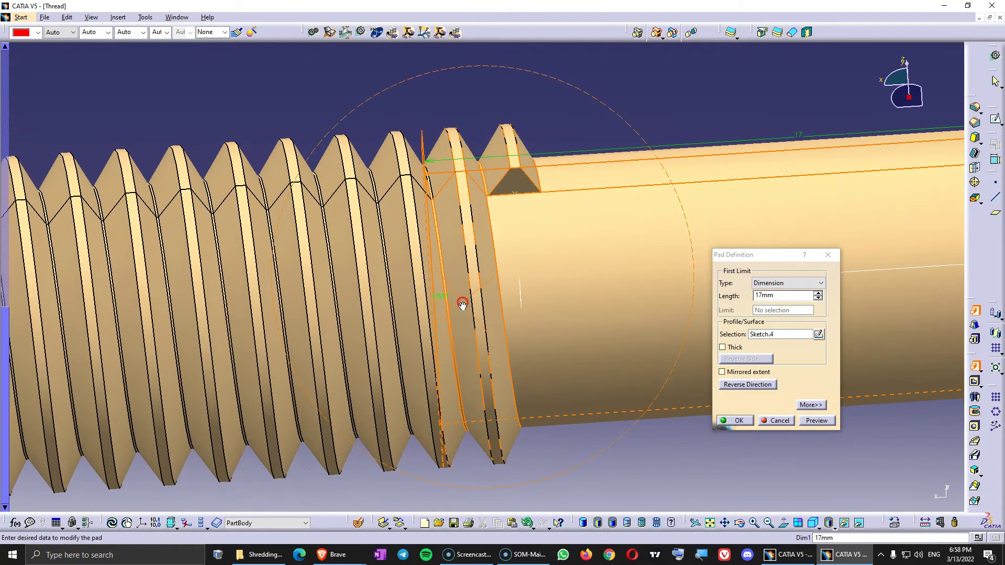
pyautogui.click(739, 421)
pyautogui.moveTo(695, 417); pyautogui.dragTo(485, 306, button='middle')
# Reopen the helix definition and set its height to 35 mm so the thread reaches the shaft's end.
pyautogui.click(749, 306)
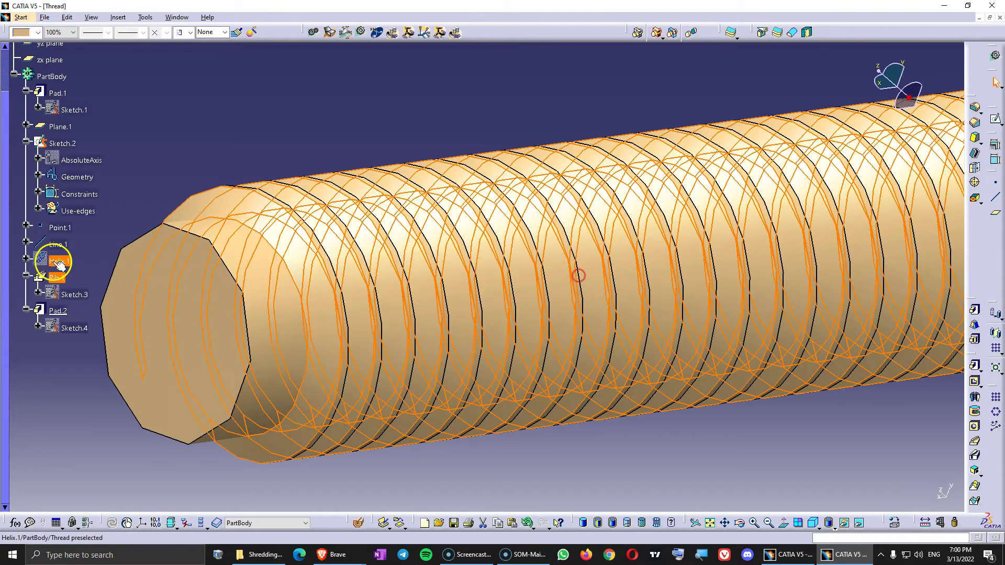
pyautogui.doubleClick(59, 261)
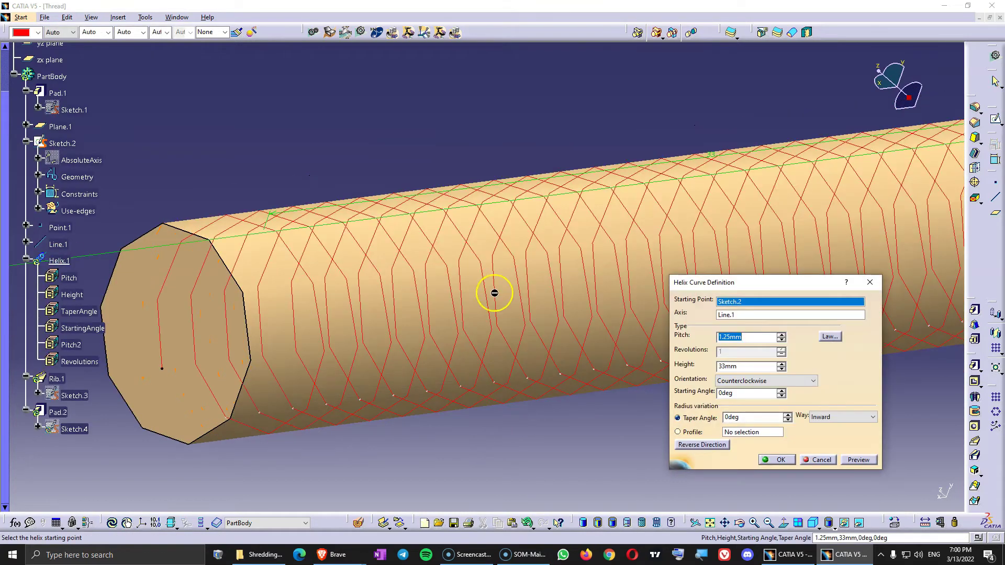
pyautogui.moveTo(399, 332); pyautogui.dragTo(333, 282, button='middle')
pyautogui.click(781, 369)
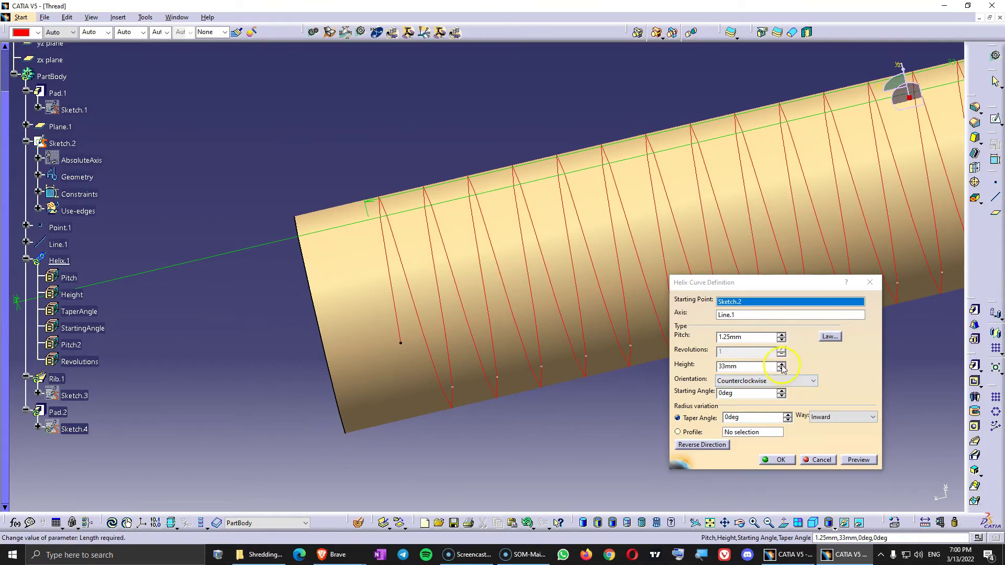
pyautogui.click(781, 364)
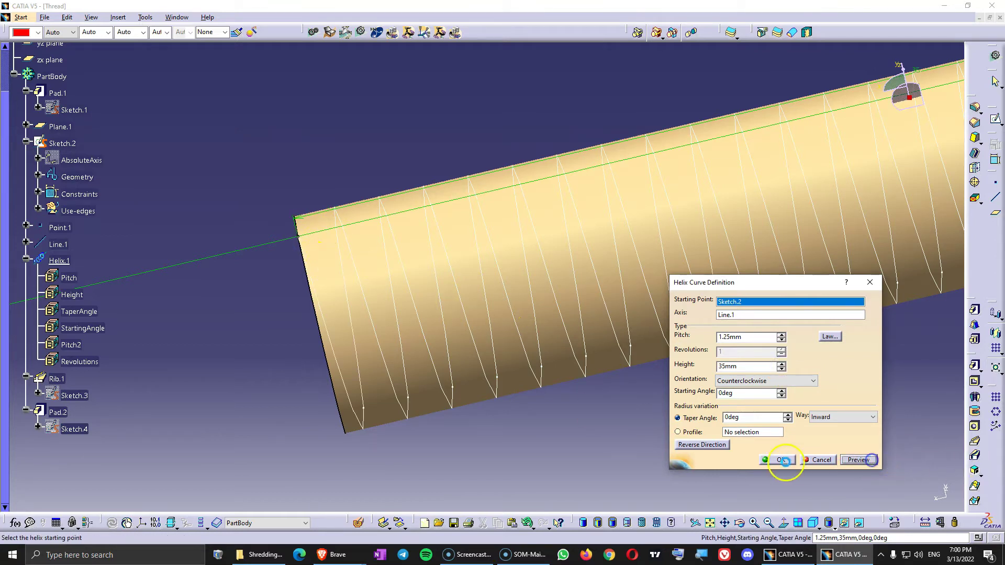
# Apply the edited helix definition to rebuild the thread up to the shaft's end.
pyautogui.click(780, 459)
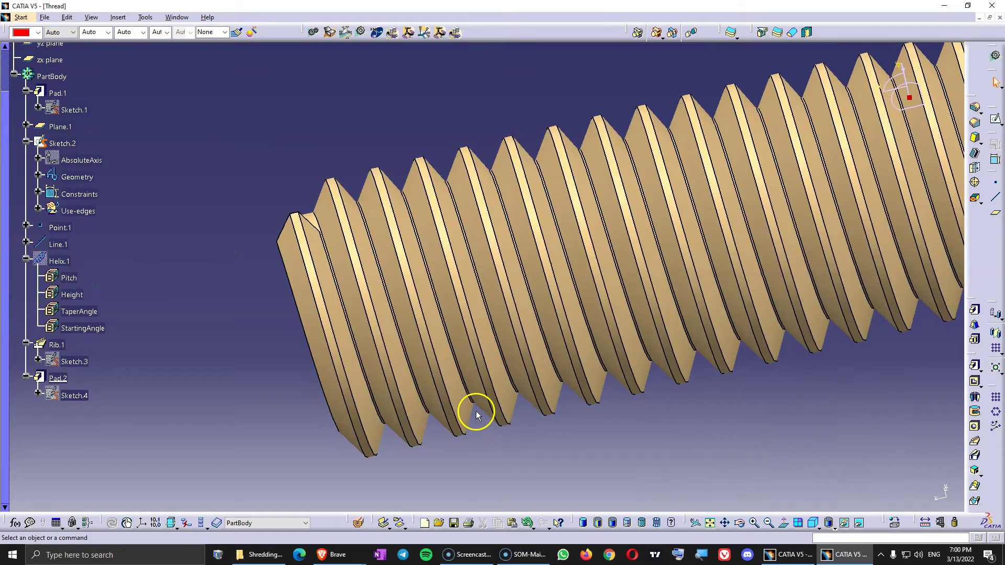
pyautogui.moveTo(478, 413); pyautogui.dragTo(559, 242, button='middle')
# Create a plane offset 48.941 mm from the yz plane, just inside the end of the thread.
pyautogui.click(996, 215)
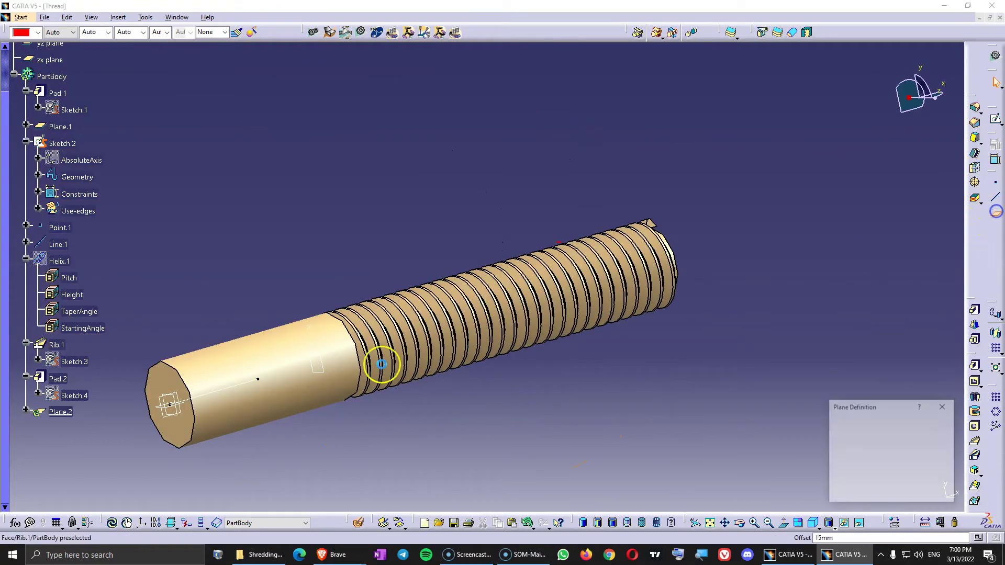
pyautogui.click(171, 406)
pyautogui.moveTo(393, 345); pyautogui.dragTo(372, 340, button='middle')
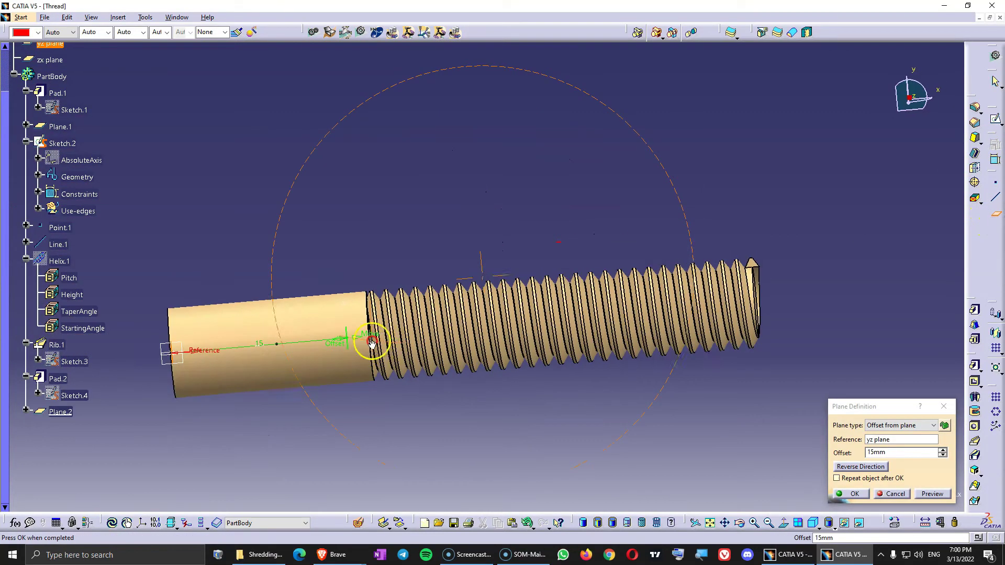
pyautogui.moveTo(420, 307); pyautogui.dragTo(635, 308, button='middle')
pyautogui.moveTo(484, 271); pyautogui.dragTo(367, 335, button='middle')
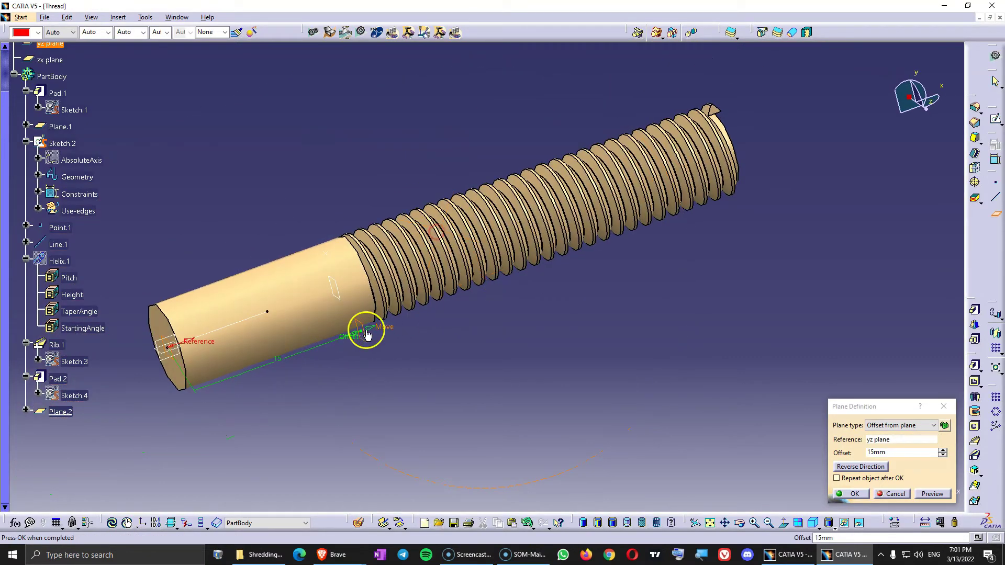
pyautogui.moveTo(354, 338); pyautogui.dragTo(680, 229)
pyautogui.moveTo(680, 228); pyautogui.dragTo(515, 318, button='middle')
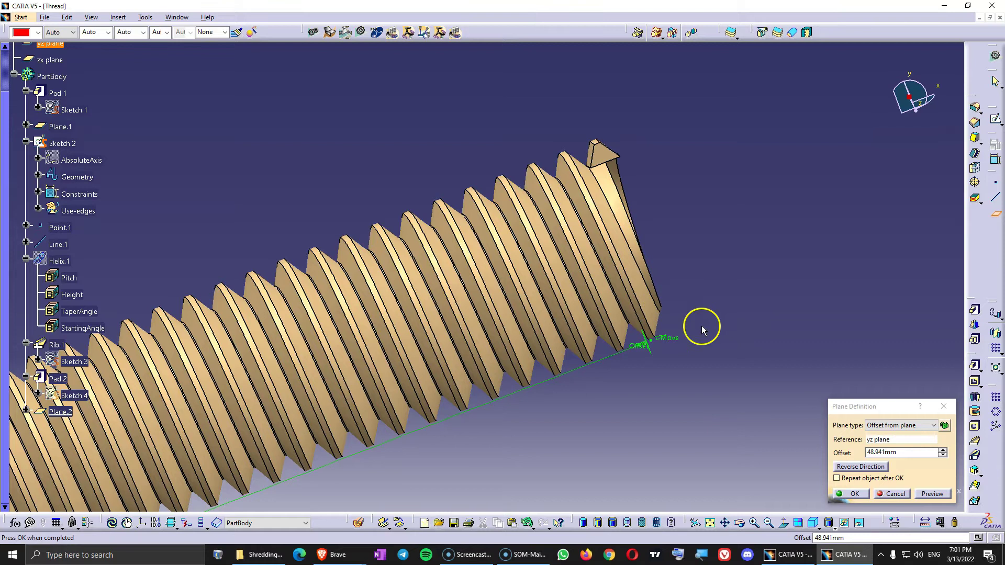
pyautogui.click(851, 493)
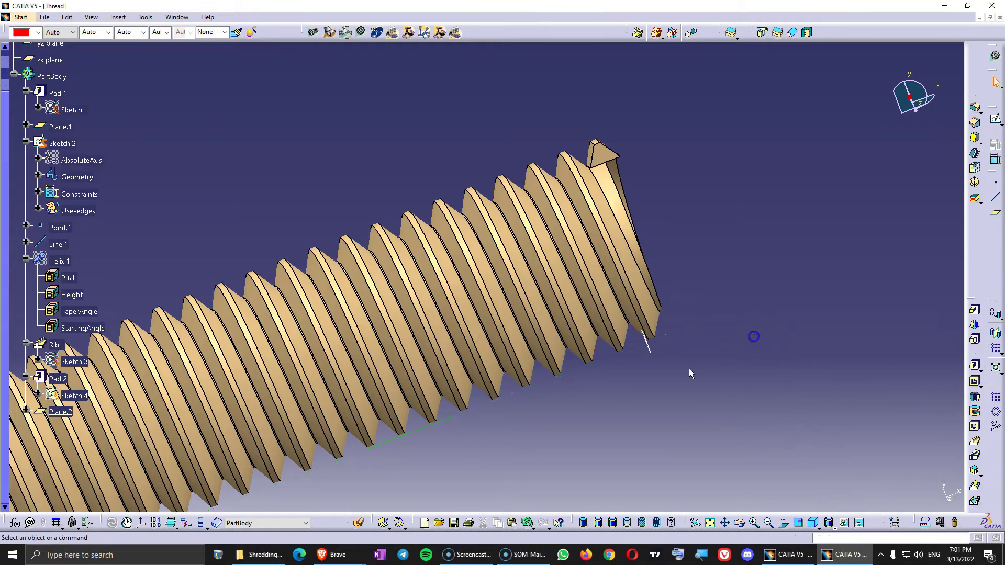
# Split the body with the new offset plane, keeping the shaft side and removing the protruding thread end.
pyautogui.click(650, 349)
pyautogui.click(761, 32)
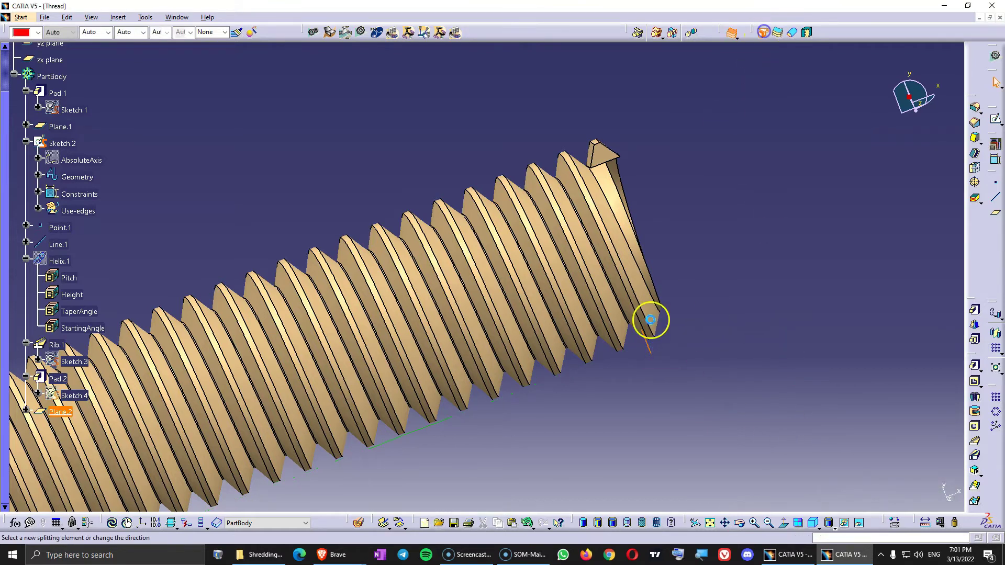
pyautogui.click(672, 338)
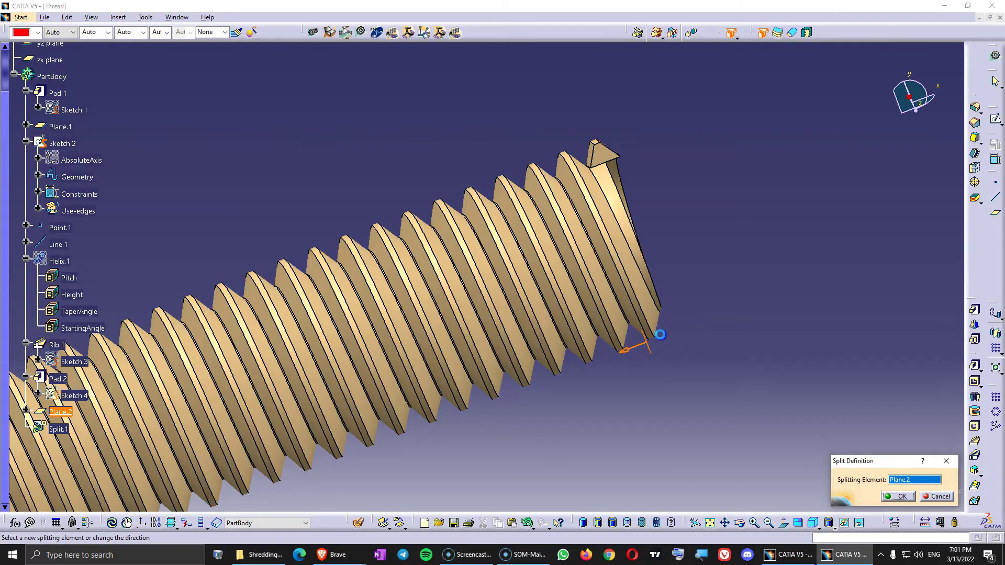
pyautogui.click(914, 502)
pyautogui.moveTo(492, 295); pyautogui.dragTo(442, 327, button='middle')
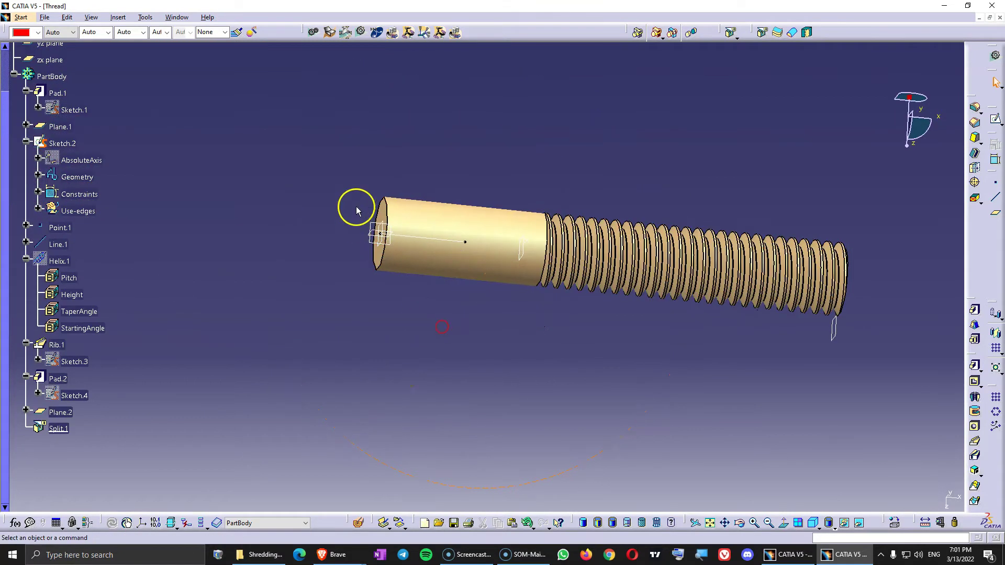
# Start a sketch on the zx plane and project the edge of the split end face into it as construction geometry.
pyautogui.click(380, 227)
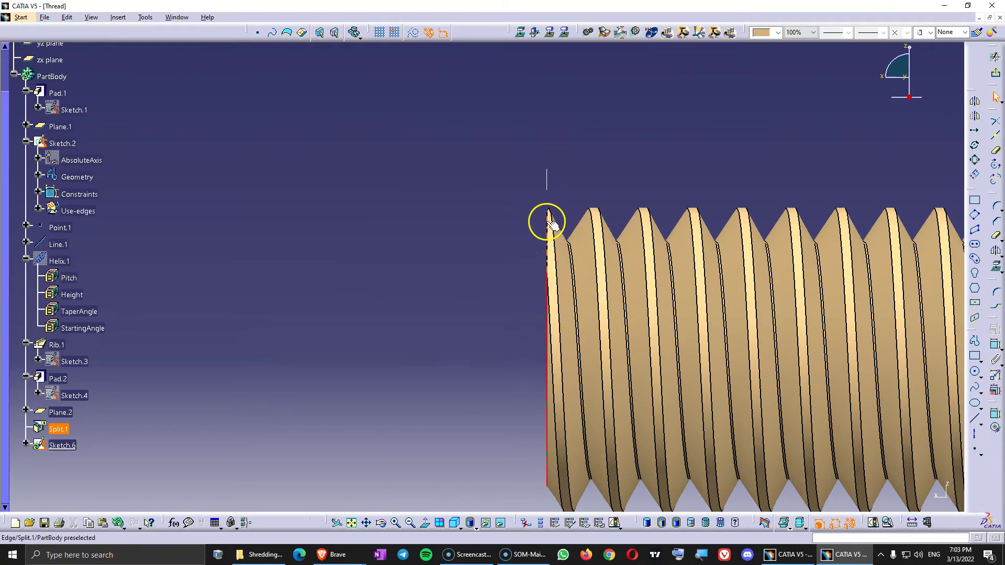
pyautogui.click(522, 33)
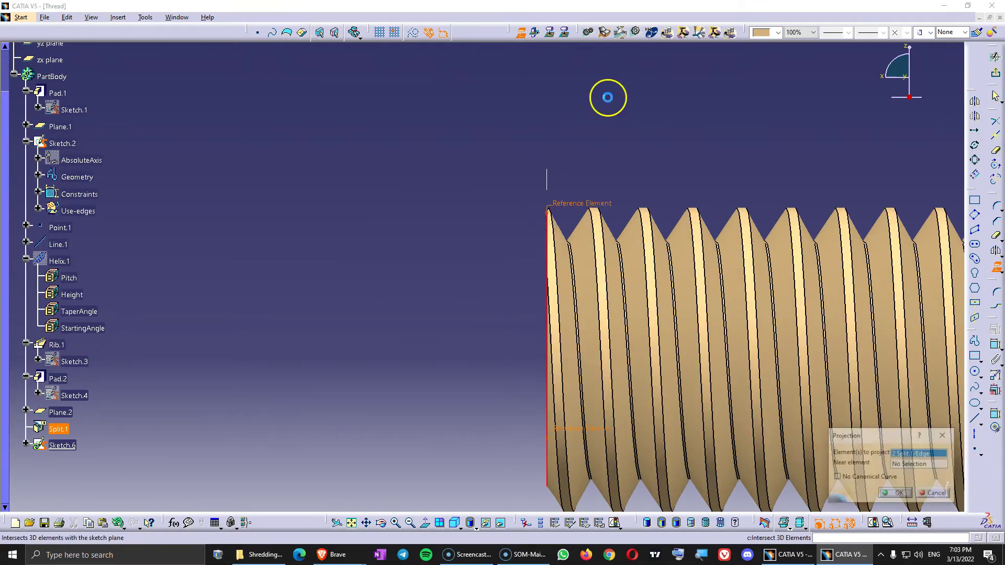
pyautogui.click(885, 489)
pyautogui.click(593, 145)
pyautogui.moveTo(576, 138); pyautogui.dragTo(502, 496)
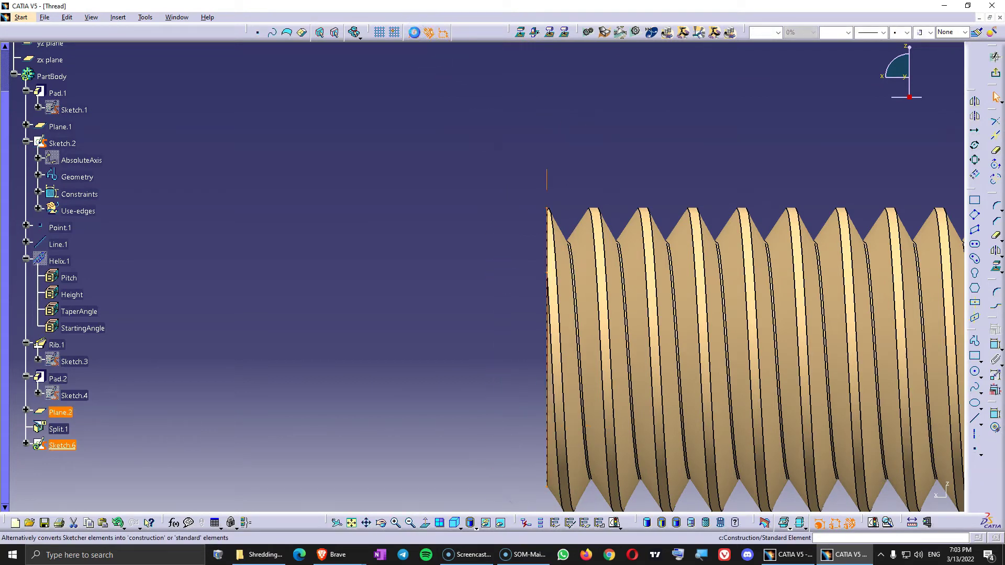
pyautogui.click(471, 283)
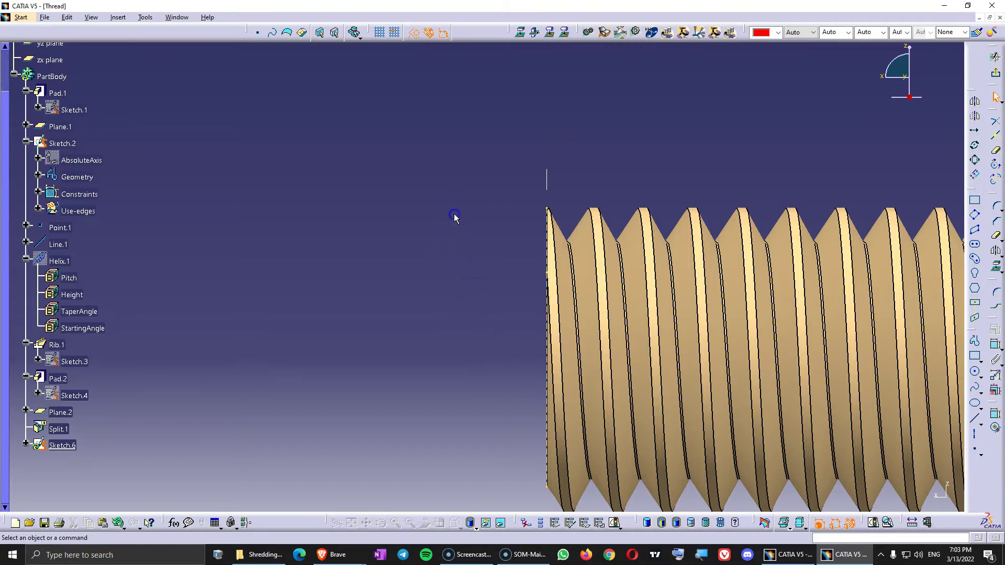
# Sketch a sloping line across the upper corner of the threaded end and make it a standard element.
pyautogui.click(974, 418)
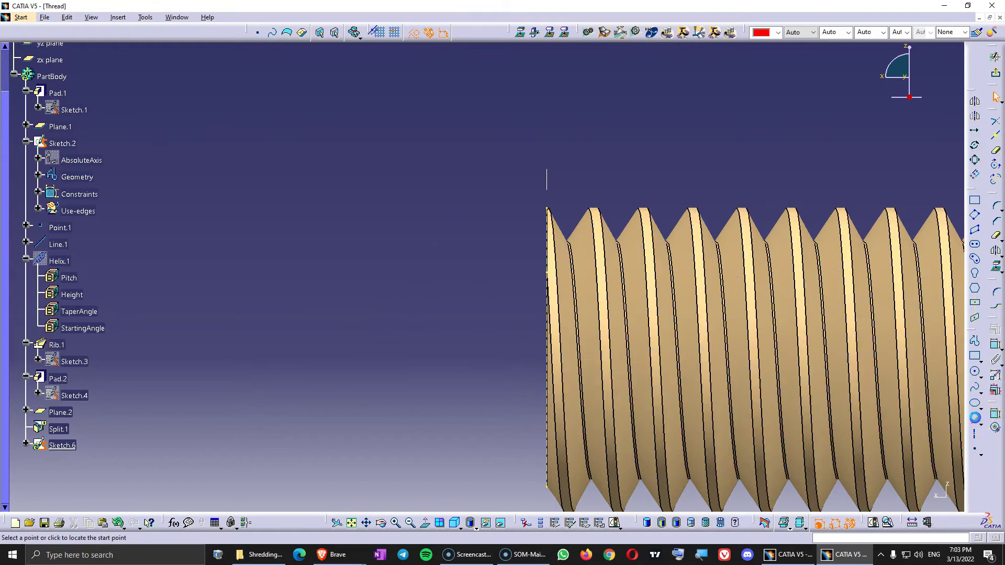
pyautogui.click(612, 184)
pyautogui.click(521, 263)
pyautogui.click(510, 275)
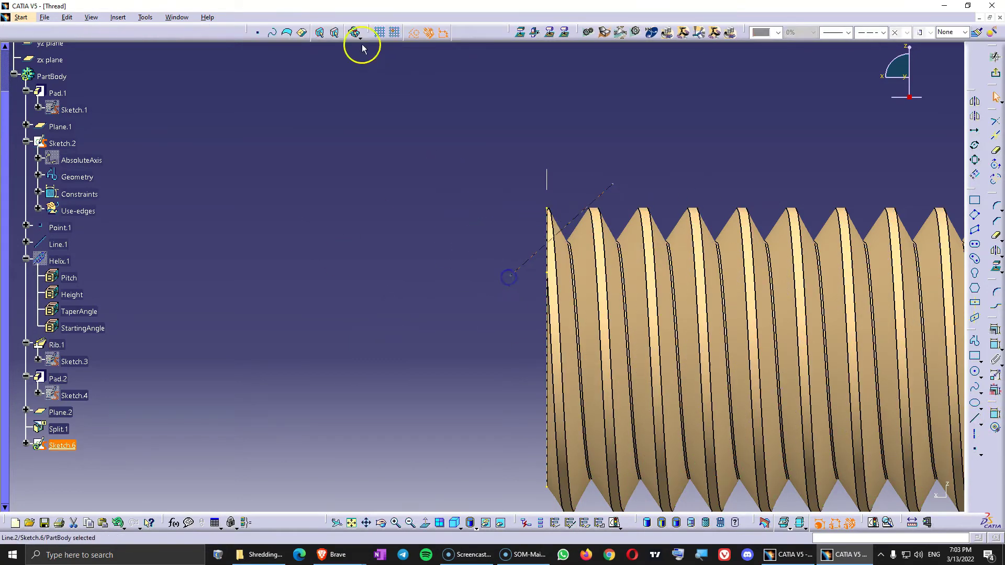
pyautogui.click(415, 252)
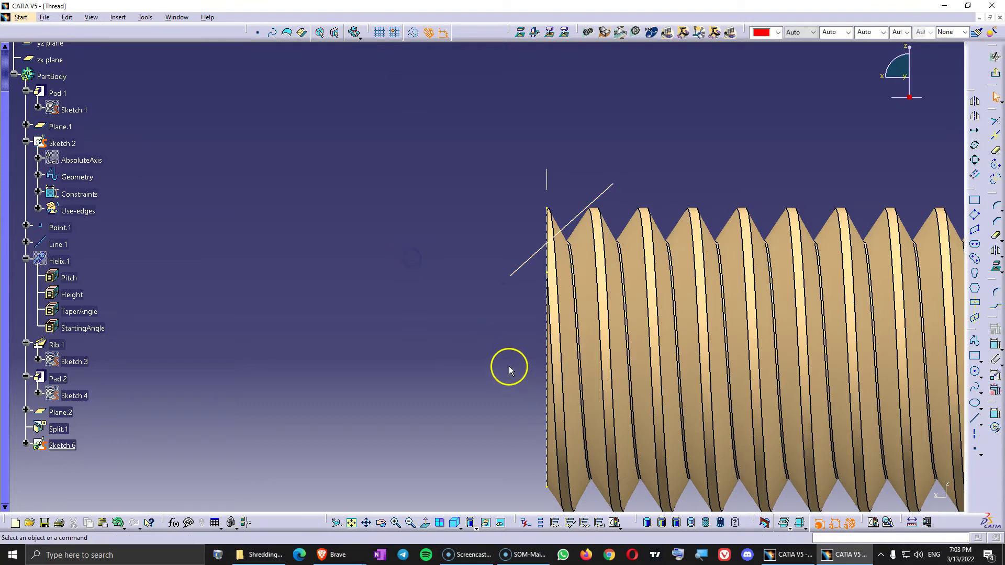
# Constrain the angle between the sloping line and the projected end edge to 45°.
pyautogui.click(995, 345)
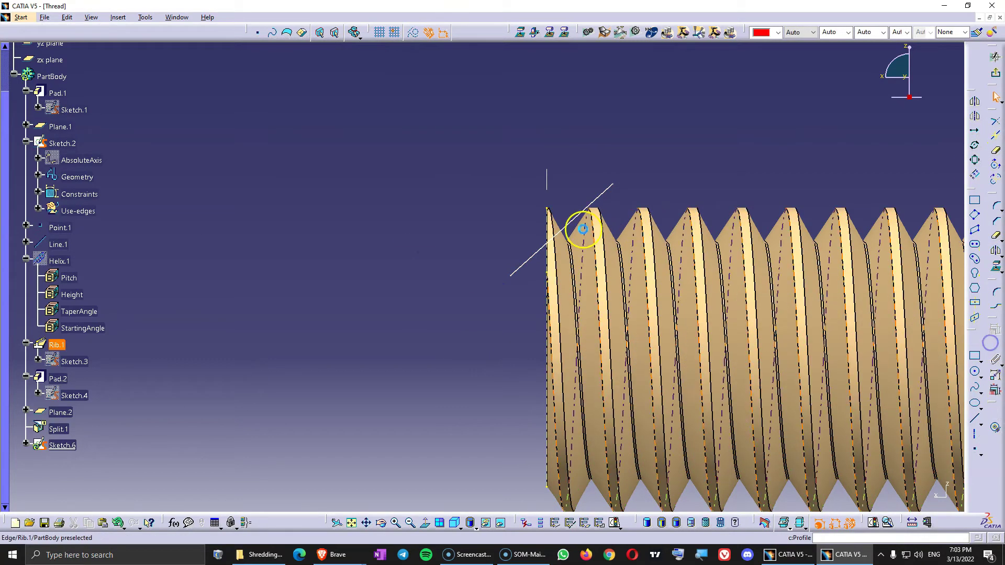
pyautogui.click(576, 225)
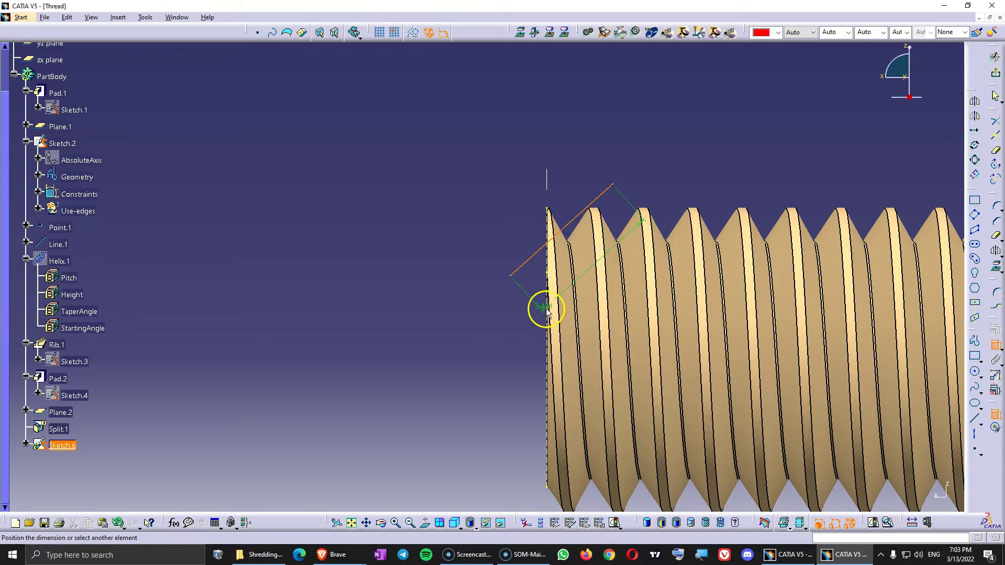
pyautogui.click(548, 306)
pyautogui.click(520, 314)
pyautogui.doubleClick(518, 310)
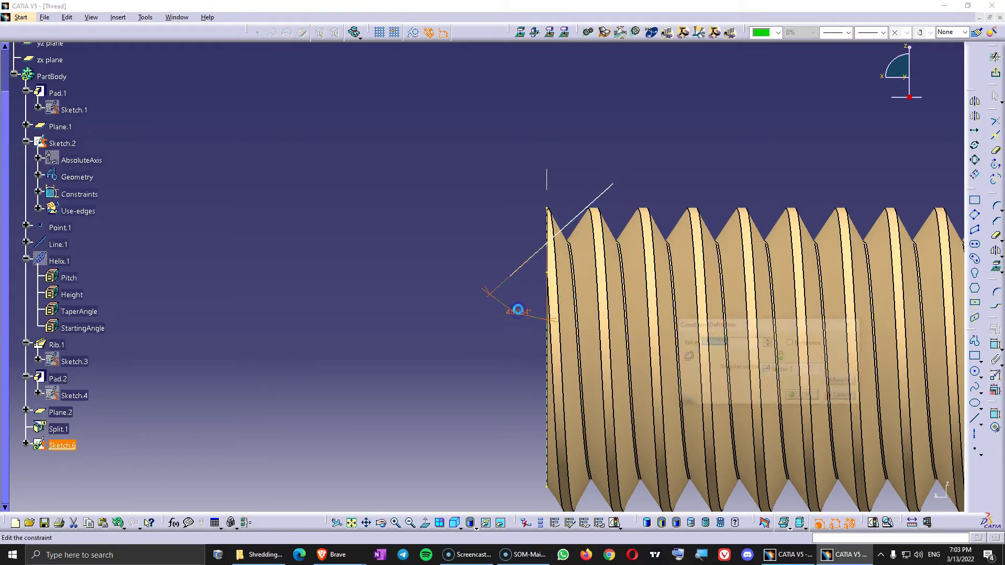
pyautogui.press('Return')
pyautogui.moveTo(604, 301); pyautogui.dragTo(544, 212)
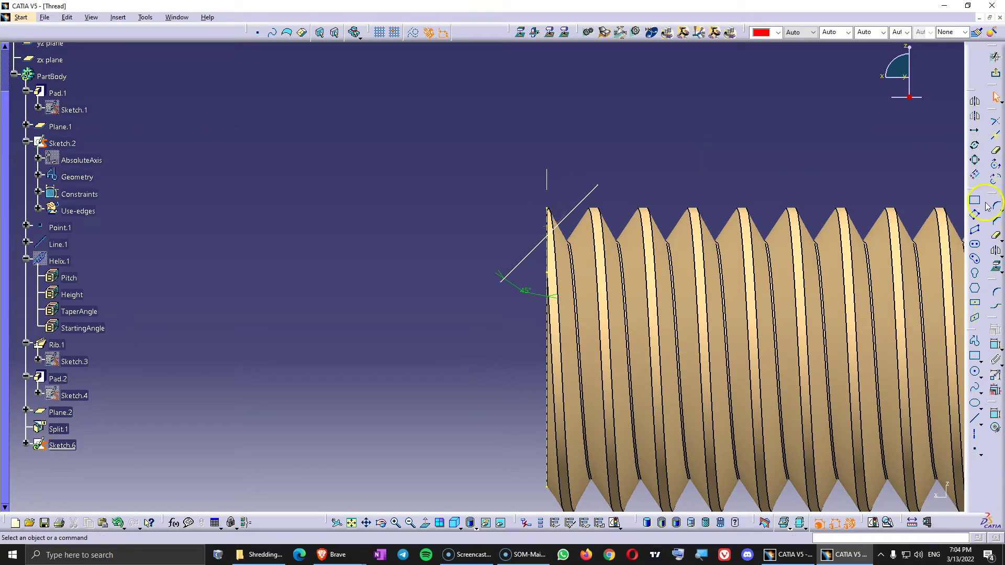
# Dimension the distance between the sloping line and the end edge's upper corner point and set it to 1 mm.
pyautogui.click(995, 344)
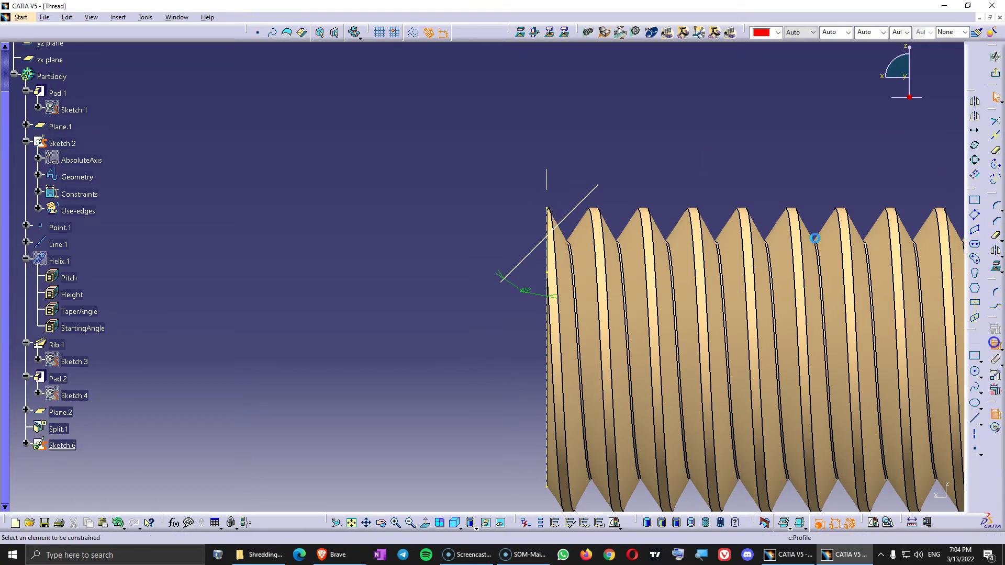
pyautogui.click(564, 219)
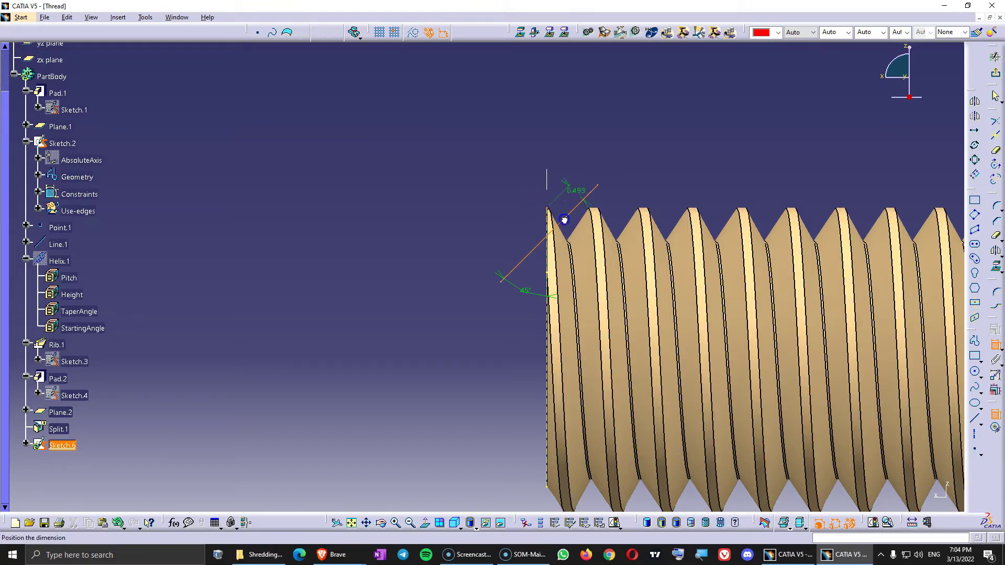
pyautogui.click(561, 171)
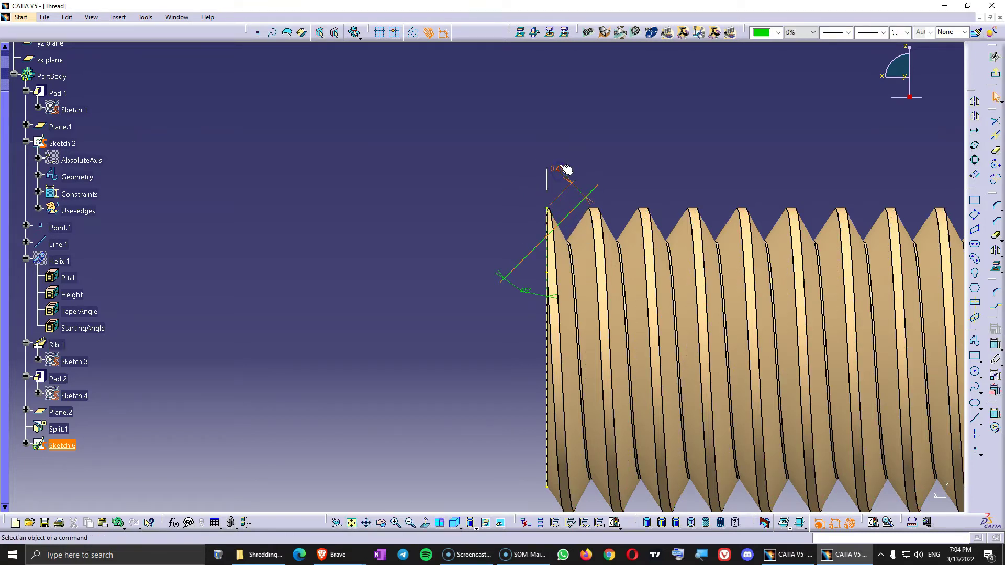
pyautogui.doubleClick(561, 168)
pyautogui.write('1')
pyautogui.press('Return')
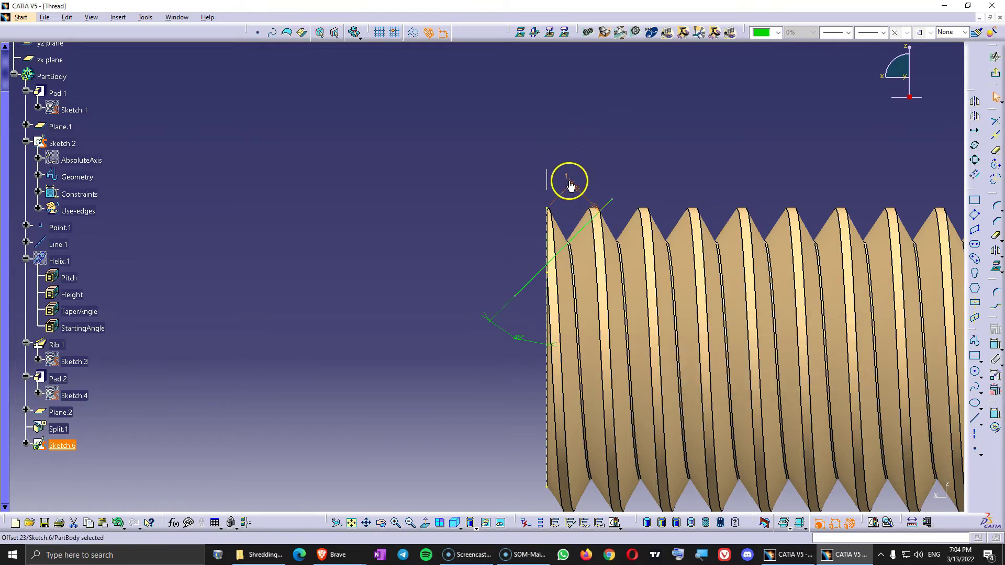
# Set the sloping line's distance from the end corner to 0.5 mm.
pyautogui.doubleClick(574, 183)
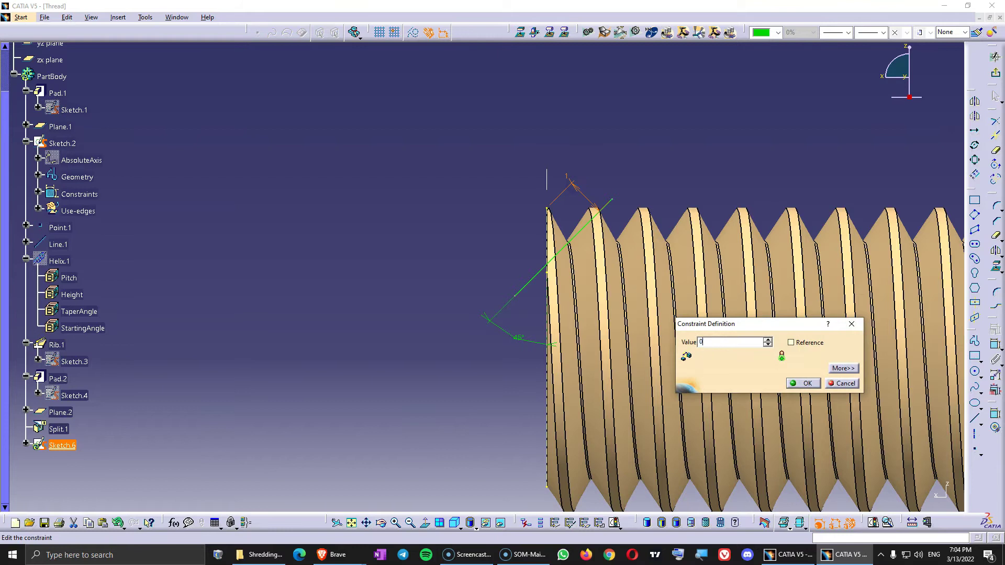
pyautogui.press('Return')
pyautogui.click(566, 220)
pyautogui.click(584, 197)
pyautogui.moveTo(560, 212); pyautogui.dragTo(563, 204)
pyautogui.click(664, 147)
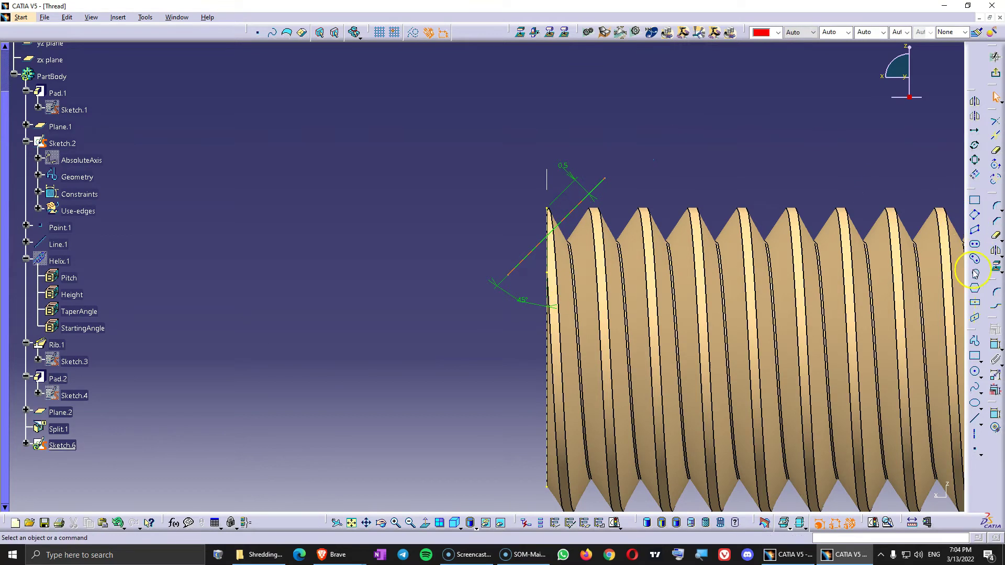
# Close the sloping line into a triangle with a horizontal line above and a vertical line outside the shaft's end.
pyautogui.click(974, 341)
pyautogui.click(604, 179)
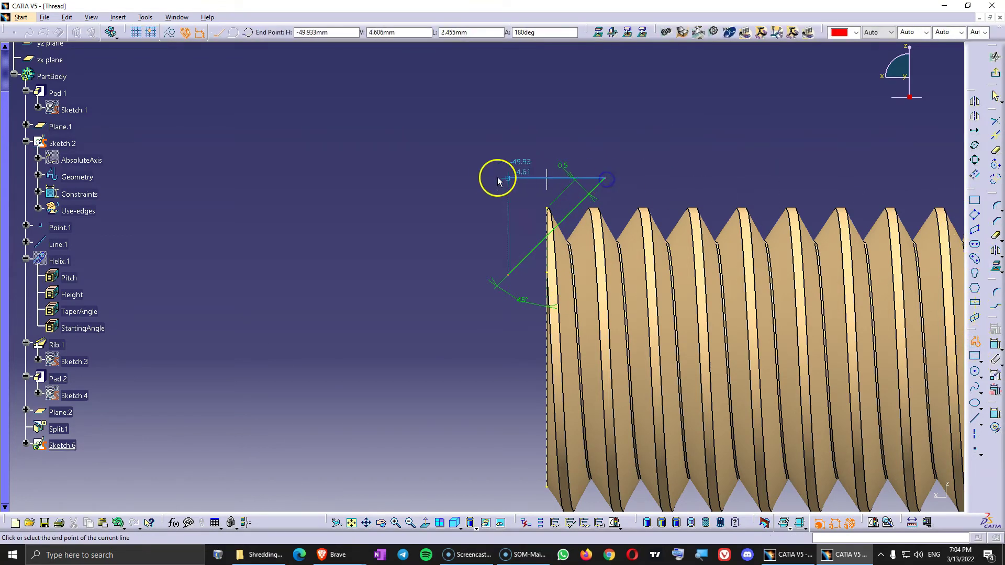
pyautogui.click(510, 179)
pyautogui.click(508, 275)
# Dimension the triangle's horizontal side from the thread's end corner and its vertical side from the end edge.
pyautogui.click(557, 191)
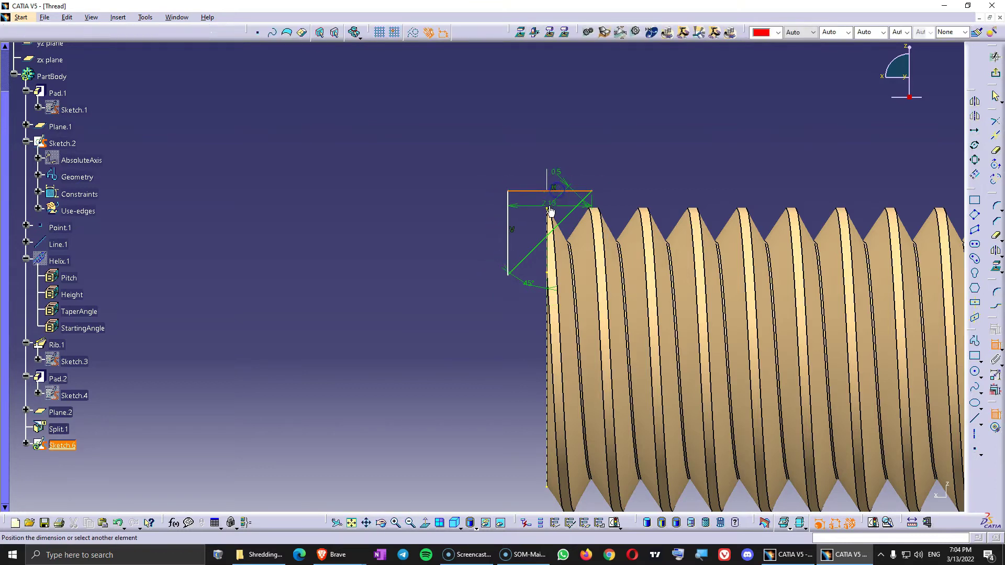
pyautogui.click(552, 212)
pyautogui.click(532, 134)
pyautogui.click(512, 239)
pyautogui.click(547, 228)
pyautogui.click(445, 273)
# Set the offsets of the triangle's vertical and horizontal sides to 1 mm each.
pyautogui.doubleClick(443, 235)
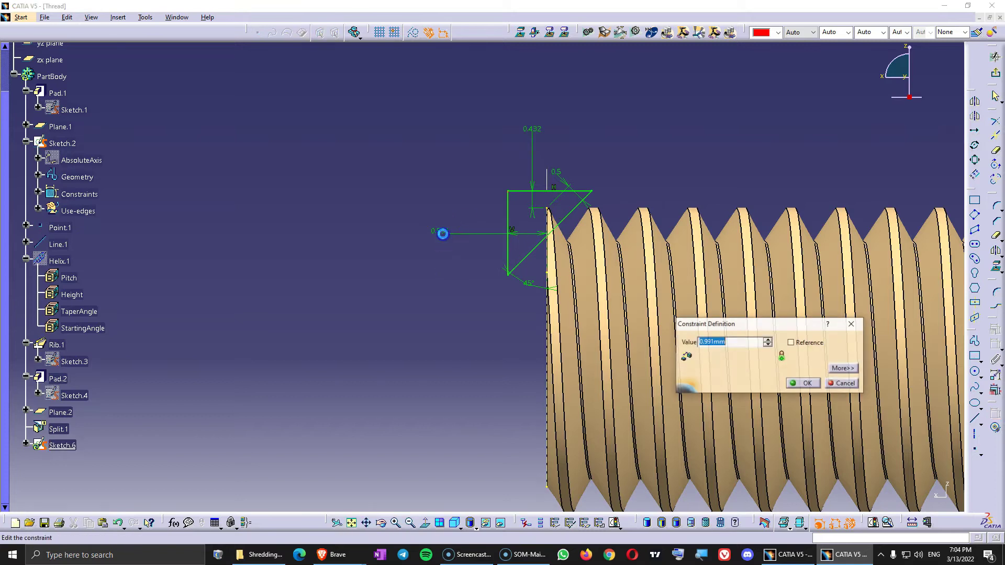
pyautogui.write('1')
pyautogui.press('Return')
pyautogui.doubleClick(542, 128)
pyautogui.write('1')
pyautogui.press('Return')
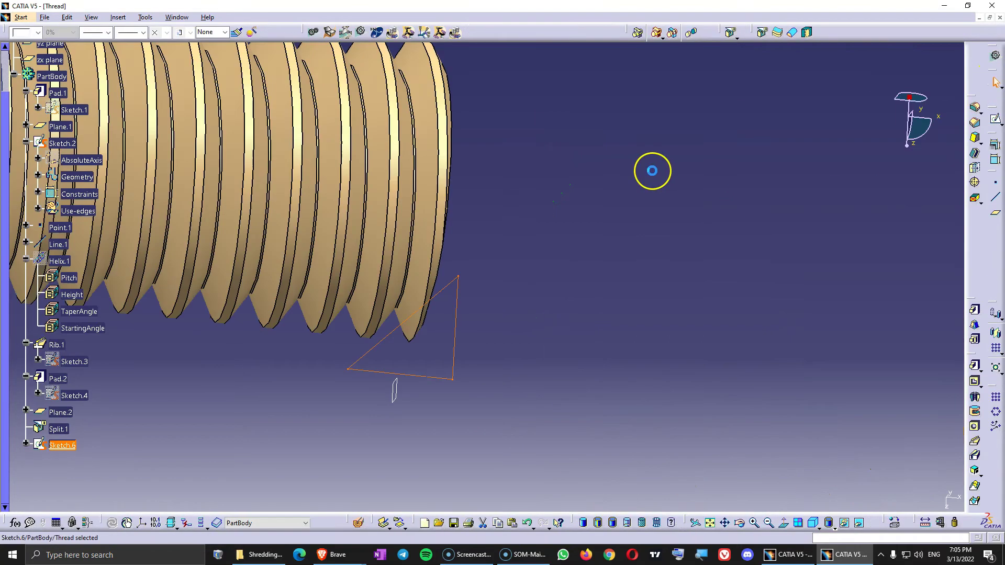
# Exit the sketch and cut a 360° groove with the triangular profile about the shaft's axis line to chamfer the threaded end.
pyautogui.moveTo(427, 205)
pyautogui.mouseDown(button='middle')
pyautogui.moveTo(466, 222)
pyautogui.moveTo(426, 168)
pyautogui.moveTo(445, 254)
pyautogui.moveTo(487, 287)
pyautogui.mouseUp(button='middle')
pyautogui.click(758, 296)
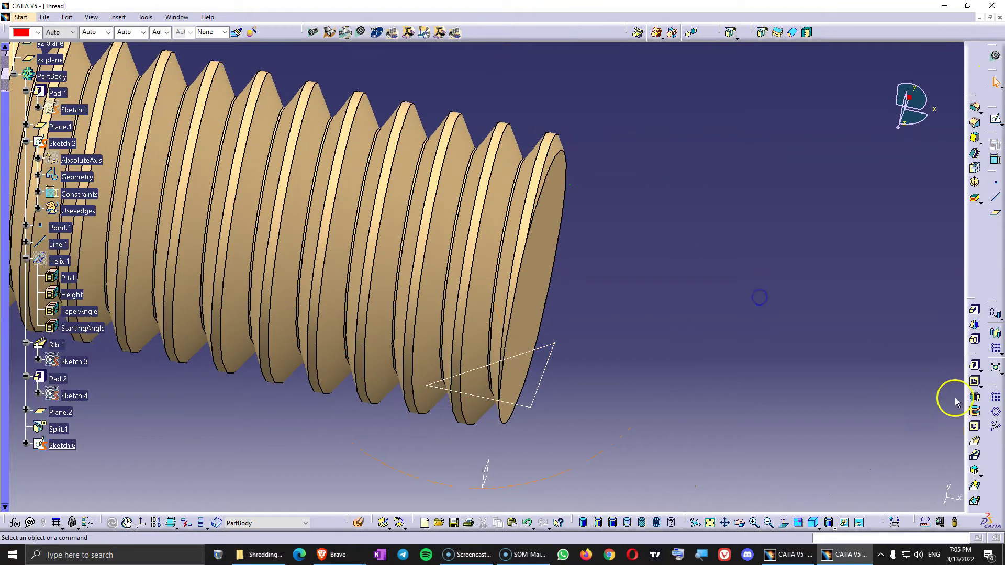
pyautogui.click(977, 413)
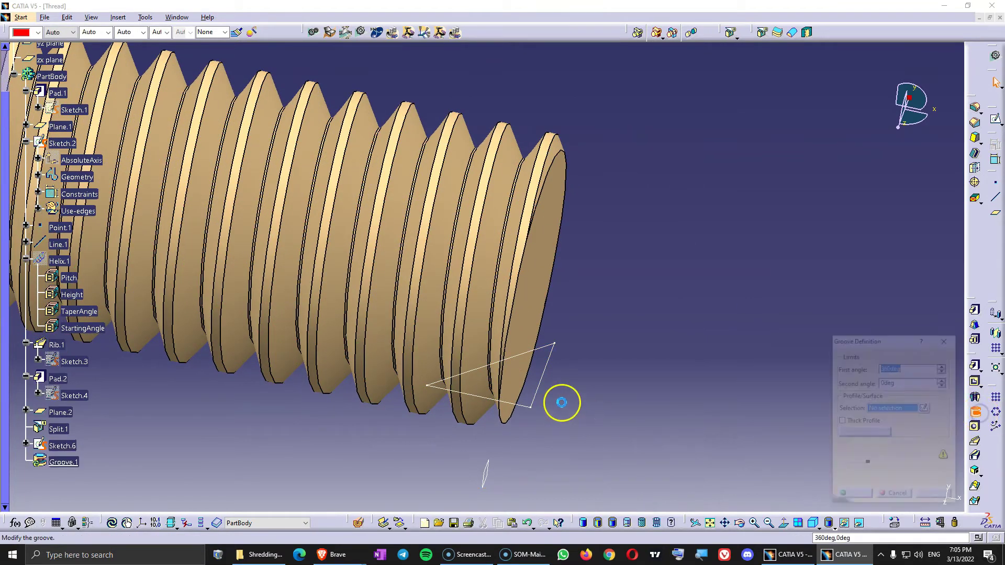
pyautogui.moveTo(399, 239); pyautogui.dragTo(572, 408, button='middle')
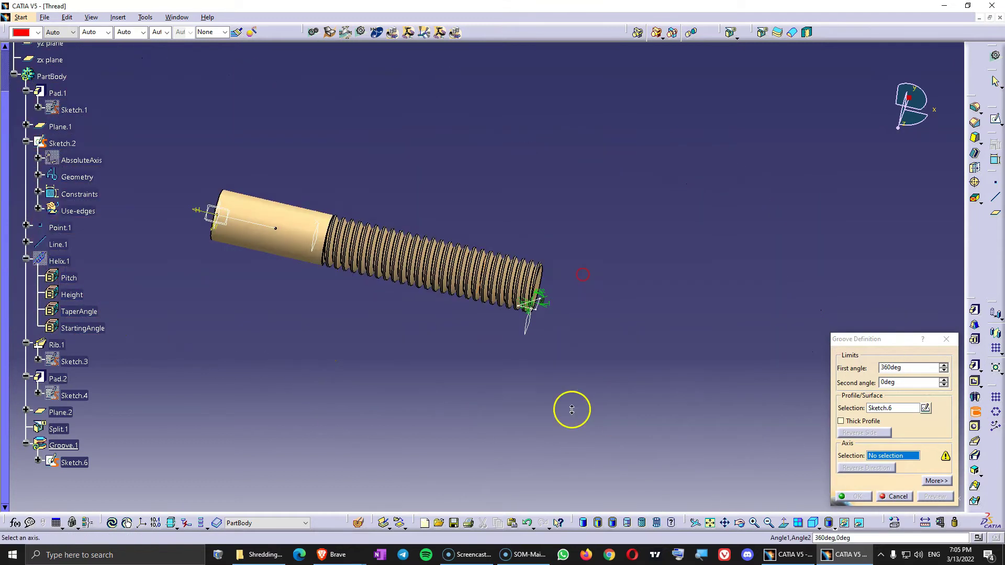
pyautogui.click(246, 225)
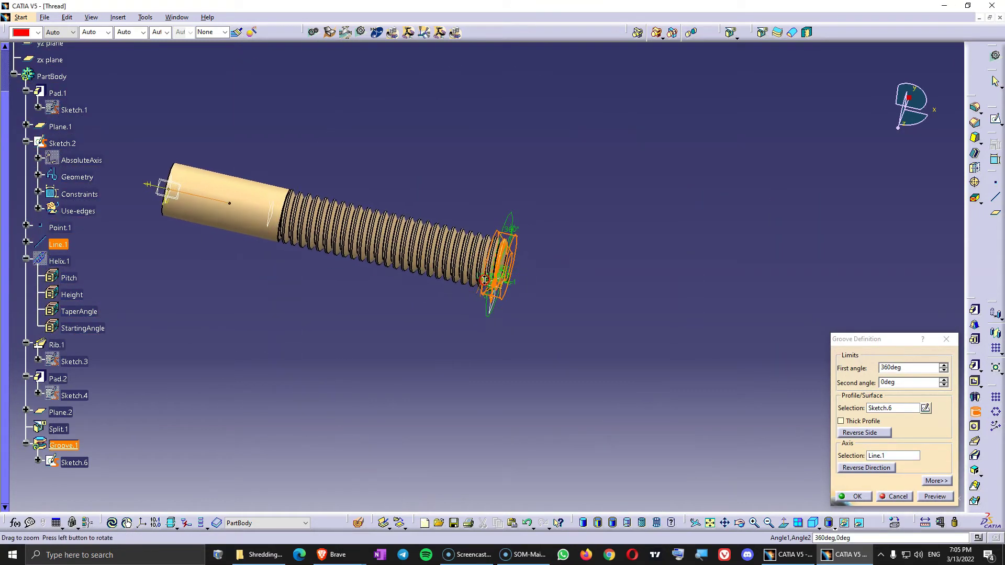
pyautogui.click(934, 496)
pyautogui.moveTo(418, 254); pyautogui.dragTo(435, 211, button='middle')
pyautogui.click(856, 495)
pyautogui.moveTo(529, 298)
pyautogui.mouseDown(button='middle')
pyautogui.moveTo(397, 291)
pyautogui.moveTo(460, 167)
pyautogui.moveTo(325, 343)
pyautogui.moveTo(426, 263)
pyautogui.moveTo(460, 177)
pyautogui.moveTo(428, 281)
pyautogui.moveTo(544, 258)
pyautogui.mouseUp(button='middle')
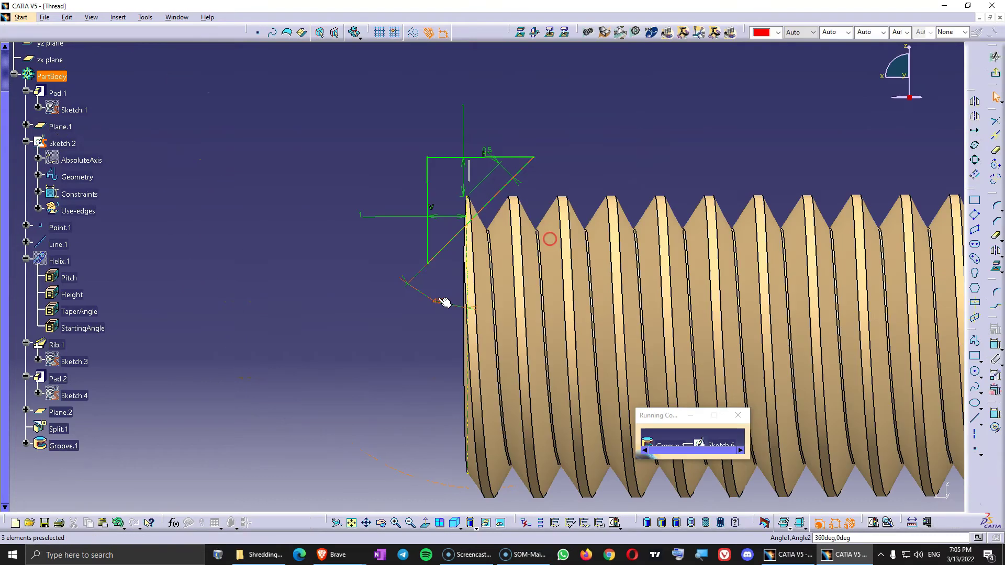
# Set the angle of the triangle's sloping line to 30°.
pyautogui.doubleClick(438, 298)
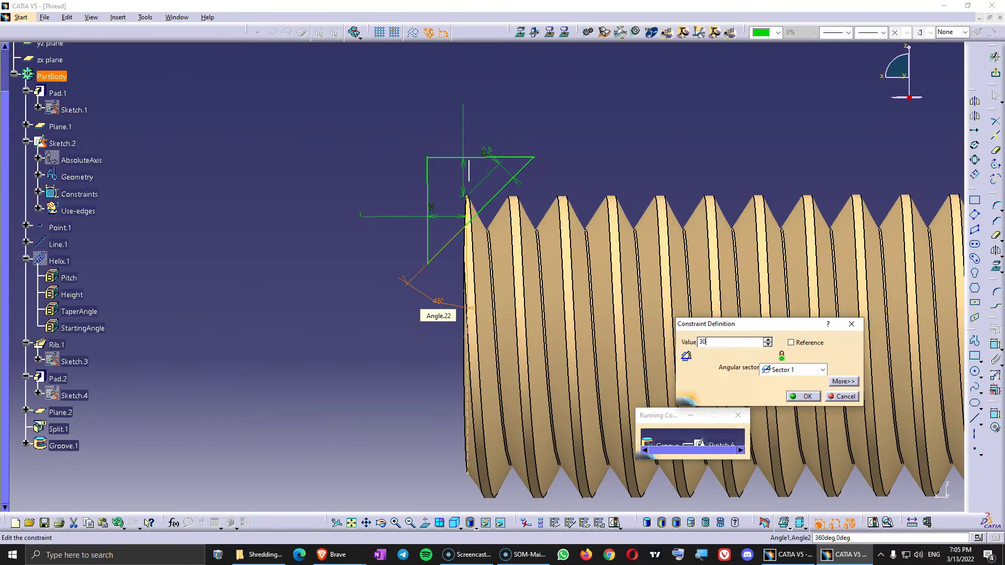
pyautogui.write('30')
pyautogui.press('Return')
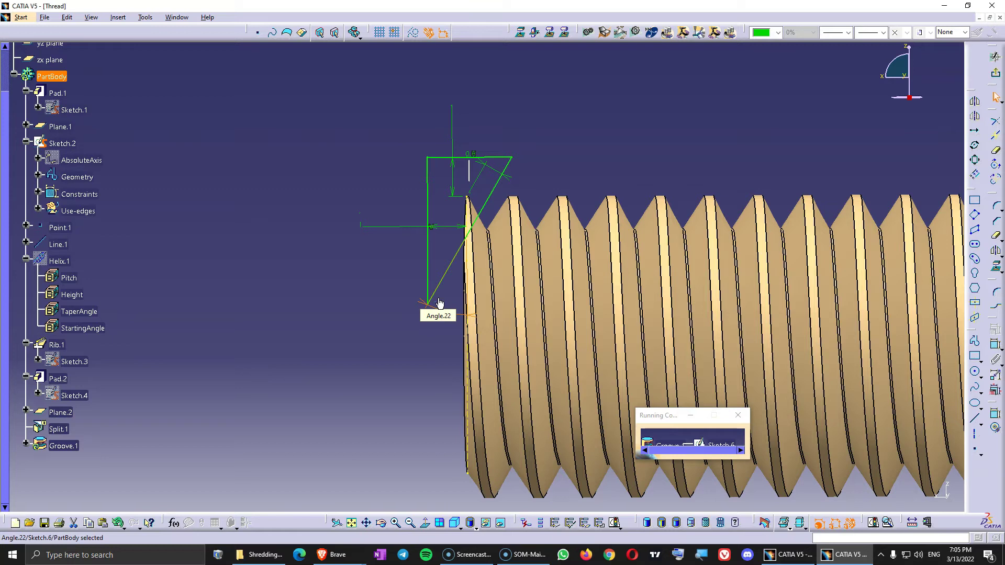
pyautogui.click(437, 291)
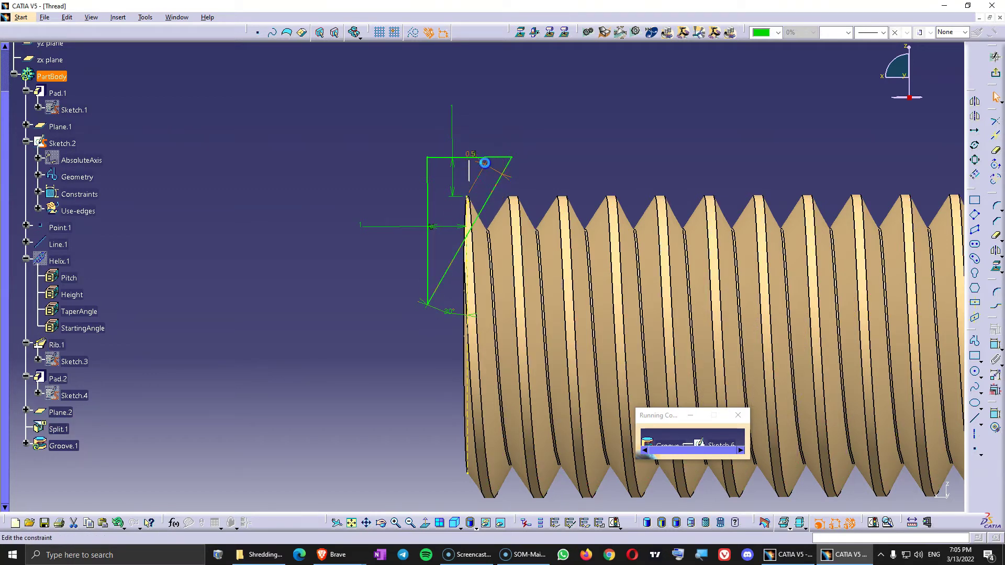
# Set the sloping line's distance from the thread's end corner to 1 mm and its angle to 45°.
pyautogui.doubleClick(485, 162)
pyautogui.write('1')
pyautogui.press('Return')
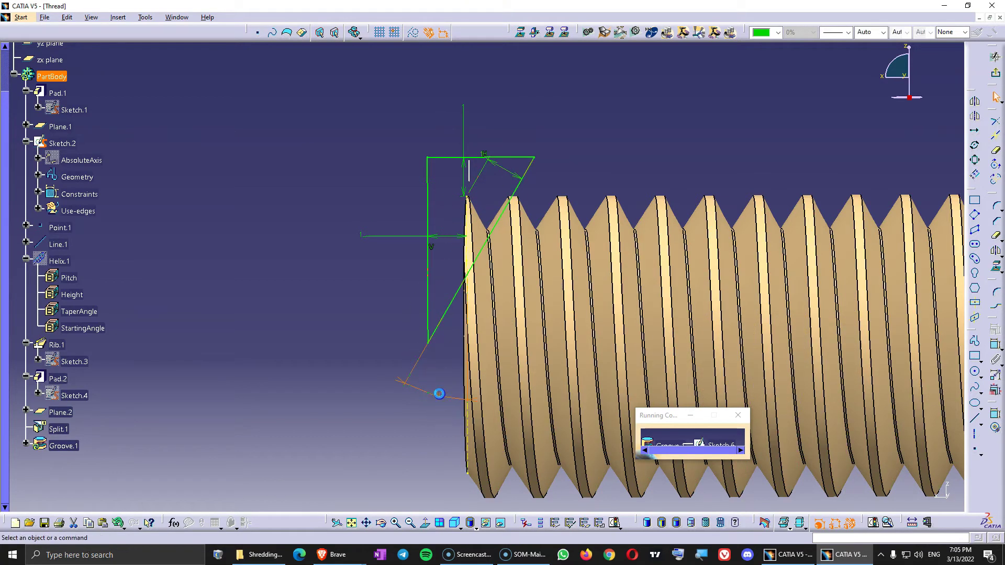
pyautogui.doubleClick(438, 394)
pyautogui.write('45')
pyautogui.press('Return')
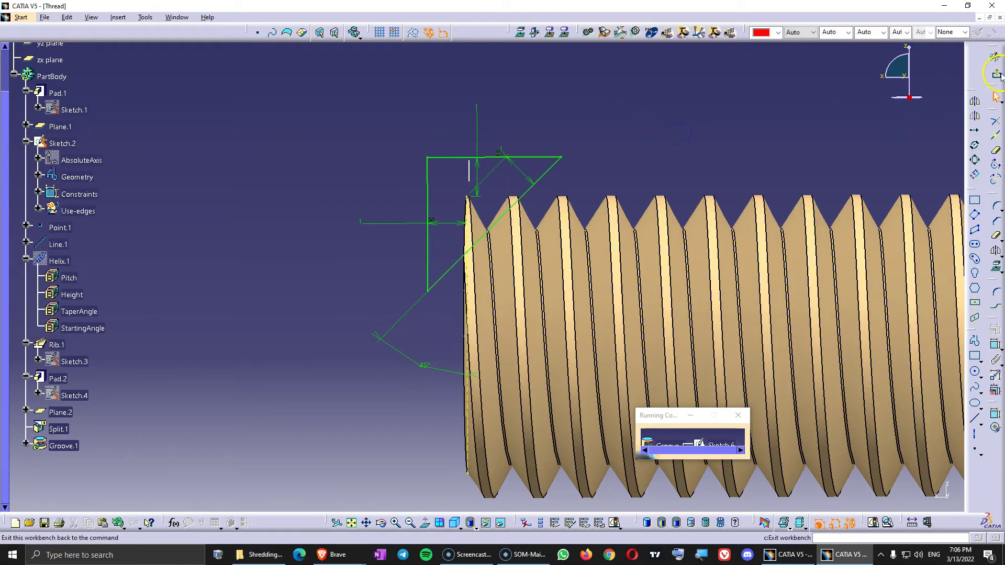
# Exit the sketch, apply the edited groove to the threaded end, and save the part as Thread A.CATPart.
pyautogui.click(995, 57)
pyautogui.click(853, 497)
pyautogui.moveTo(661, 339); pyautogui.dragTo(444, 70, button='middle')
pyautogui.moveTo(406, 224); pyautogui.dragTo(529, 319, button='middle')
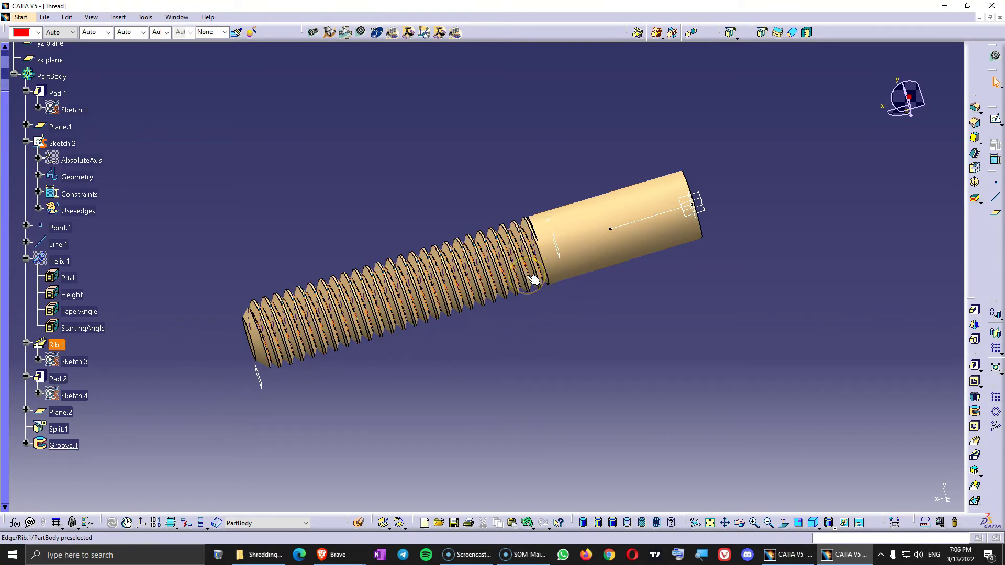
pyautogui.click(455, 523)
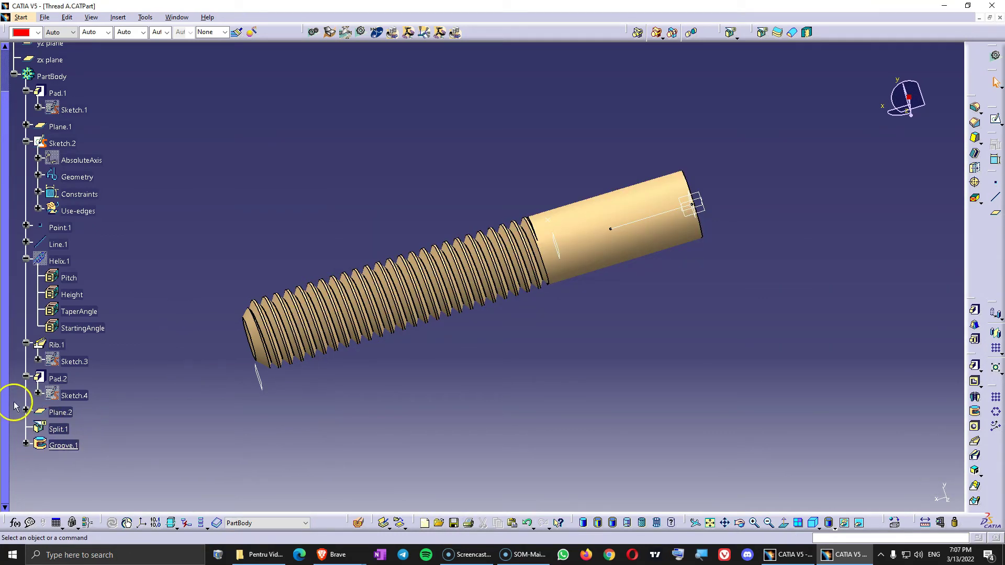
# Delete the chamfer groove at the threaded end together with its sketch.
pyautogui.click(62, 444)
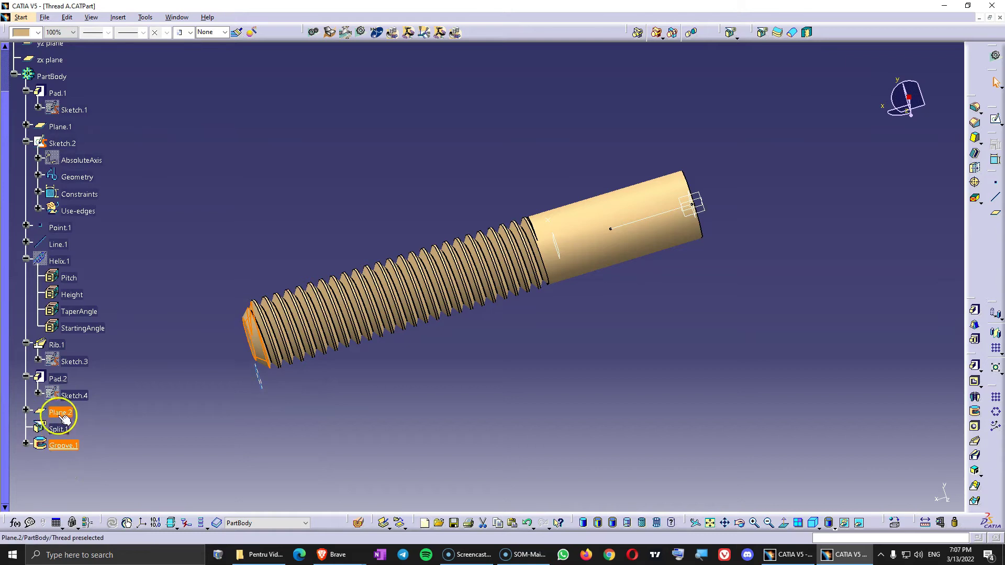
pyautogui.click(325, 403)
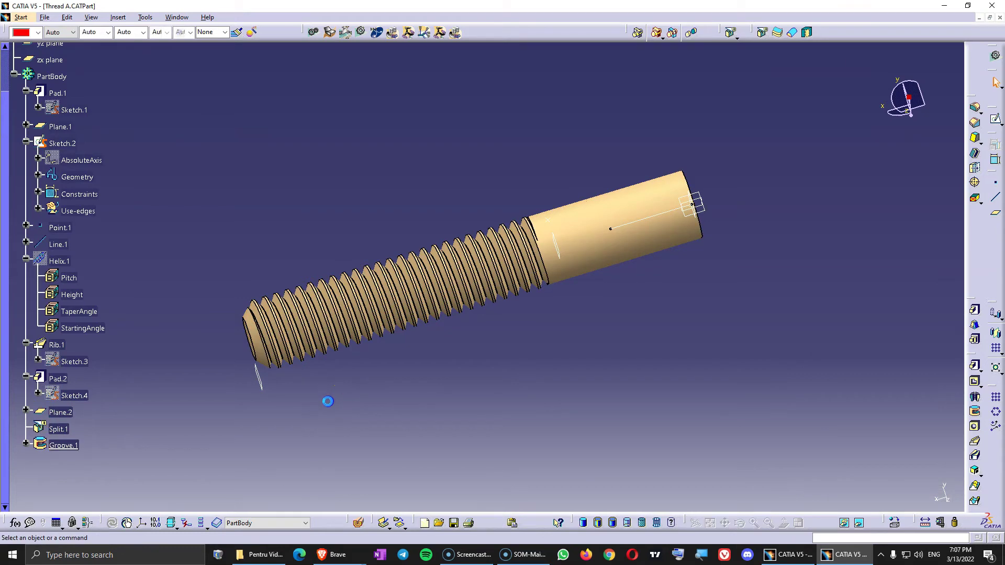
pyautogui.click(64, 446)
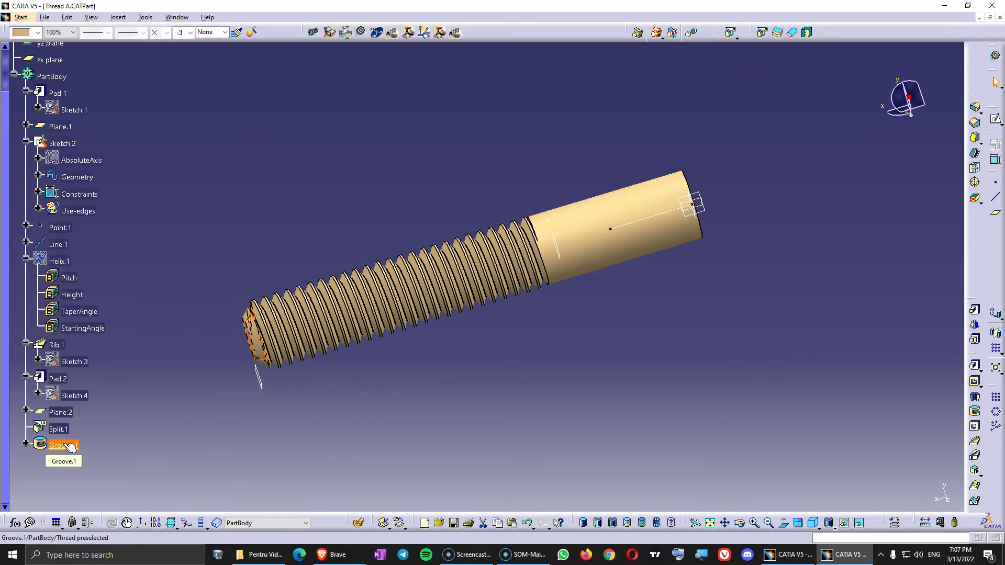
pyautogui.press('Delete')
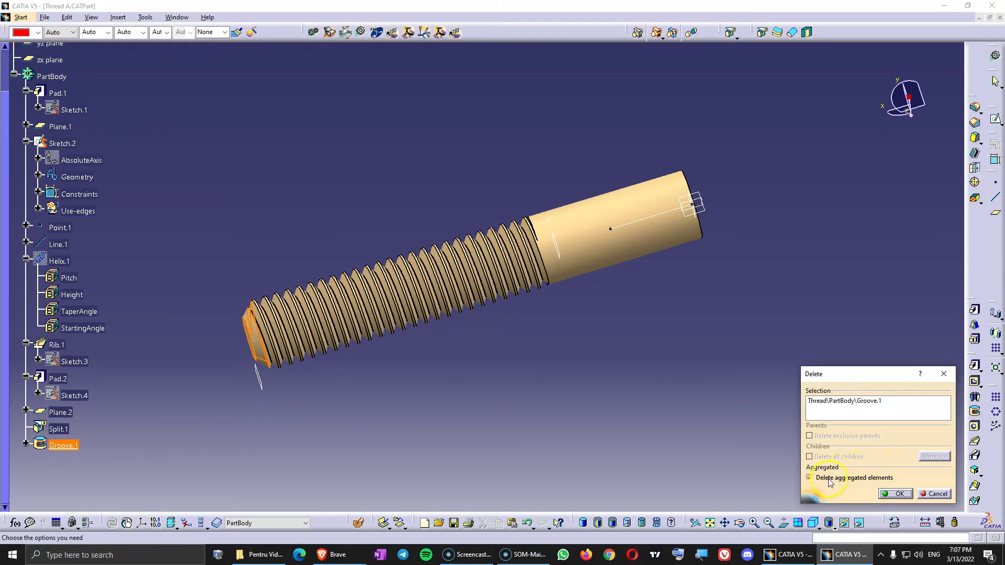
pyautogui.click(892, 493)
# Delete the split together with its cutting plane, and delete the enlarged shank pad together with its sketch.
pyautogui.click(58, 429)
pyautogui.press('Delete')
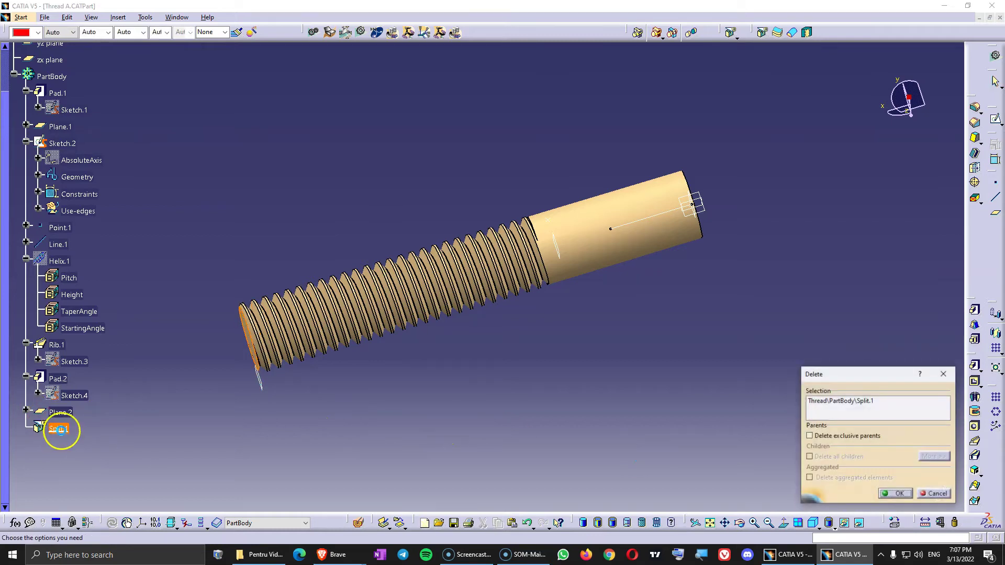
pyautogui.click(900, 493)
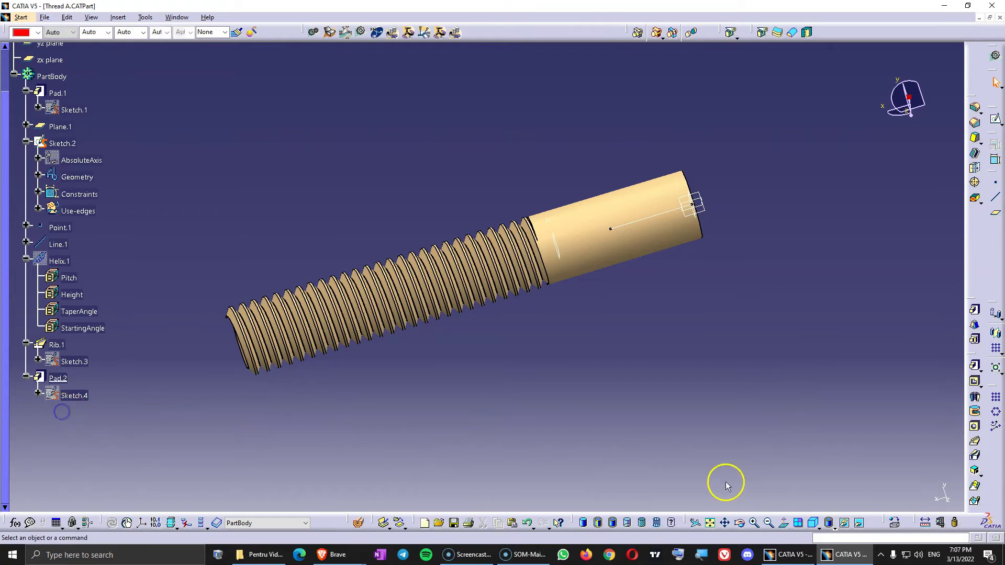
pyautogui.click(58, 379)
pyautogui.press('Delete')
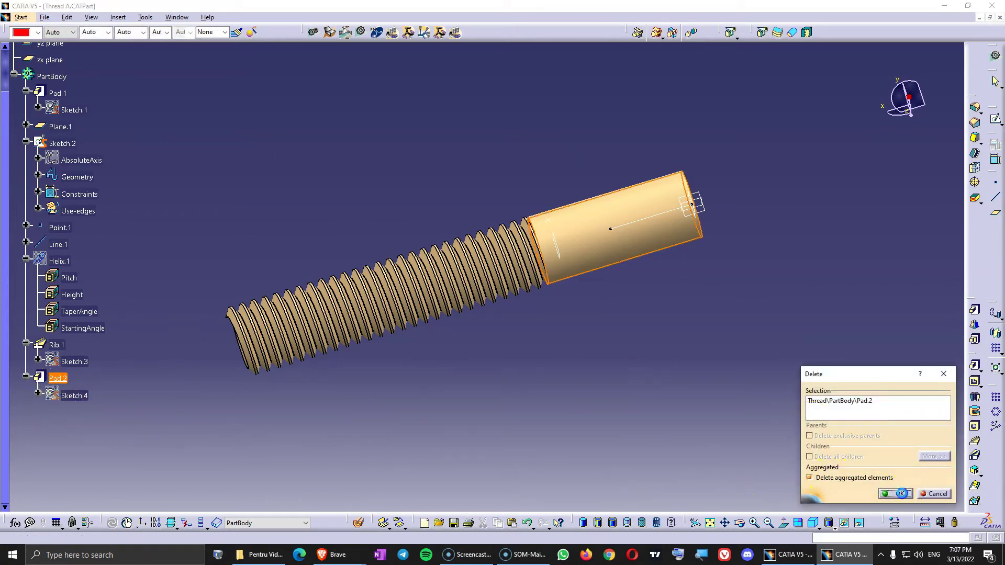
pyautogui.click(902, 493)
# Delete the helical rib while keeping its profile sketch, Sketch.3.
pyautogui.click(47, 343)
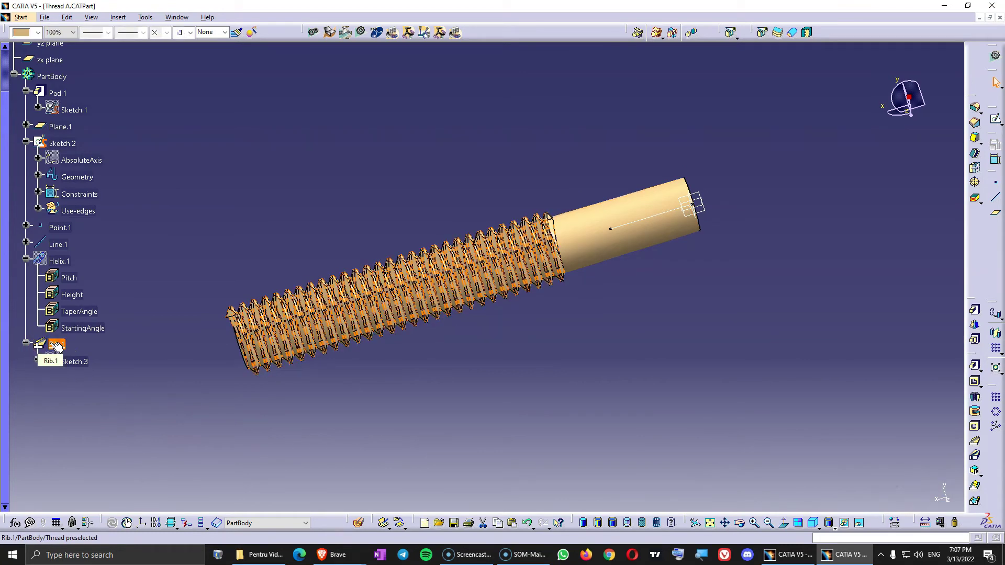
pyautogui.click(96, 392)
pyautogui.click(57, 344)
pyautogui.press('Delete')
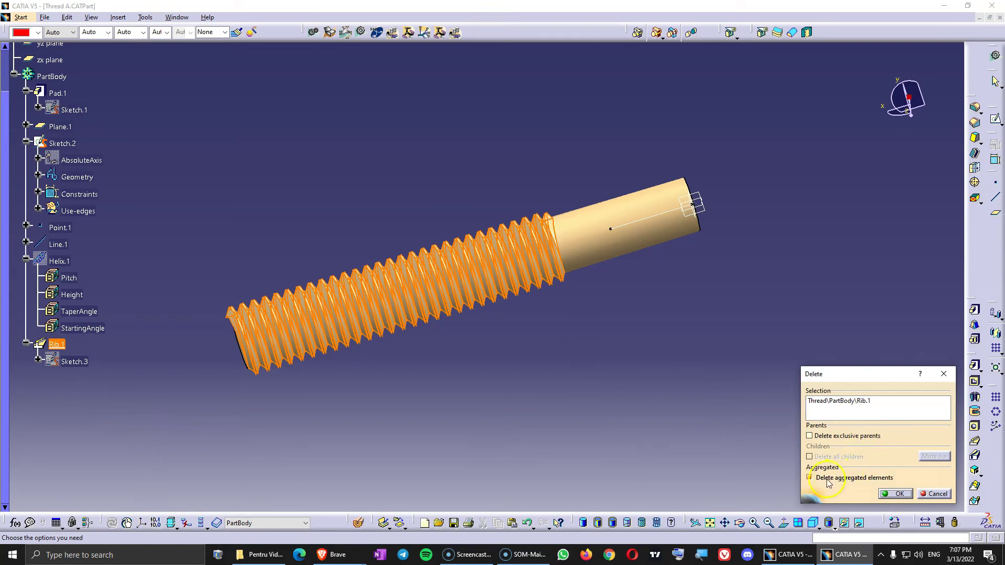
pyautogui.click(894, 494)
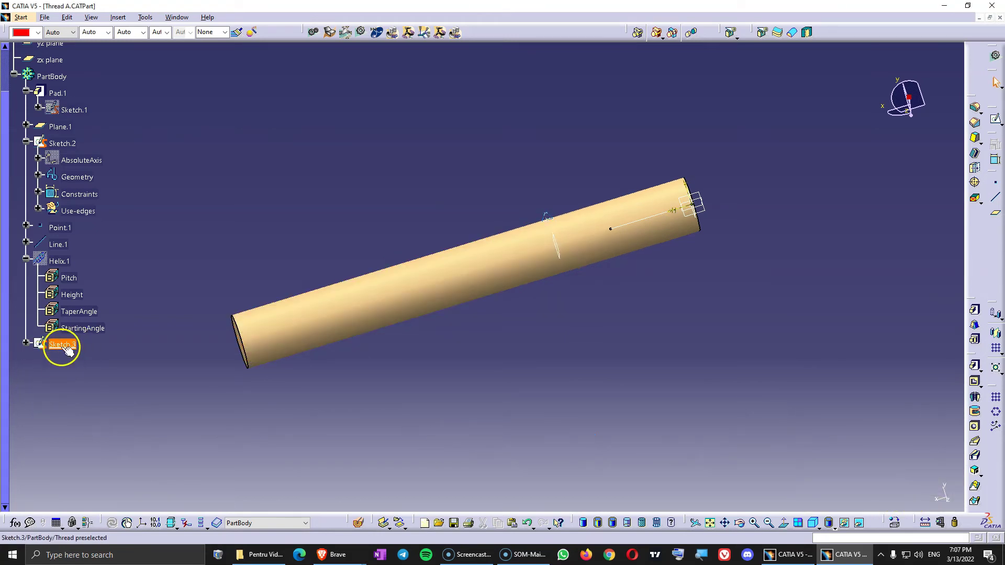
# Set the diameter of the base cylinder to 8 mm, keeping the pad length at 50 mm.
pyautogui.doubleClick(534, 281)
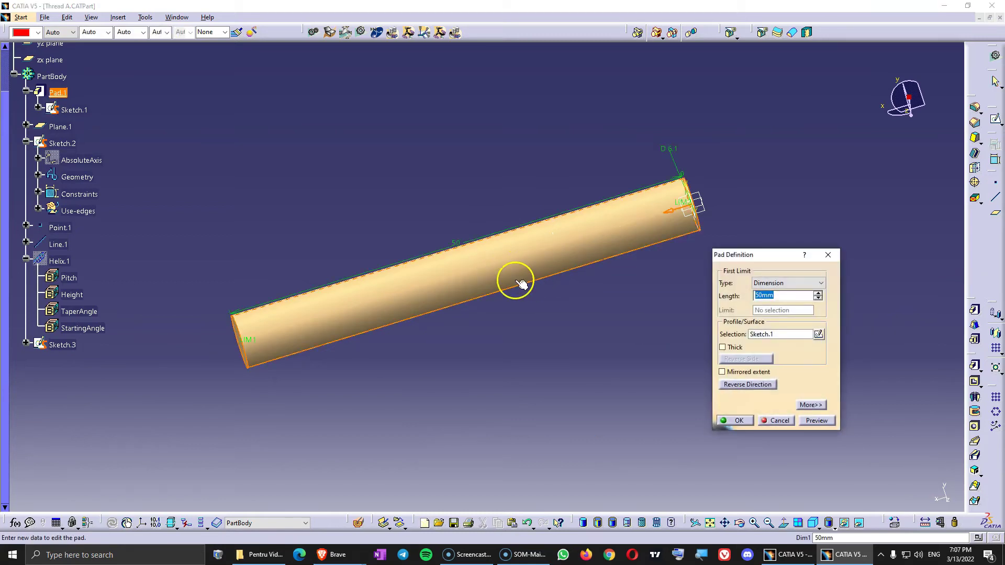
pyautogui.doubleClick(672, 151)
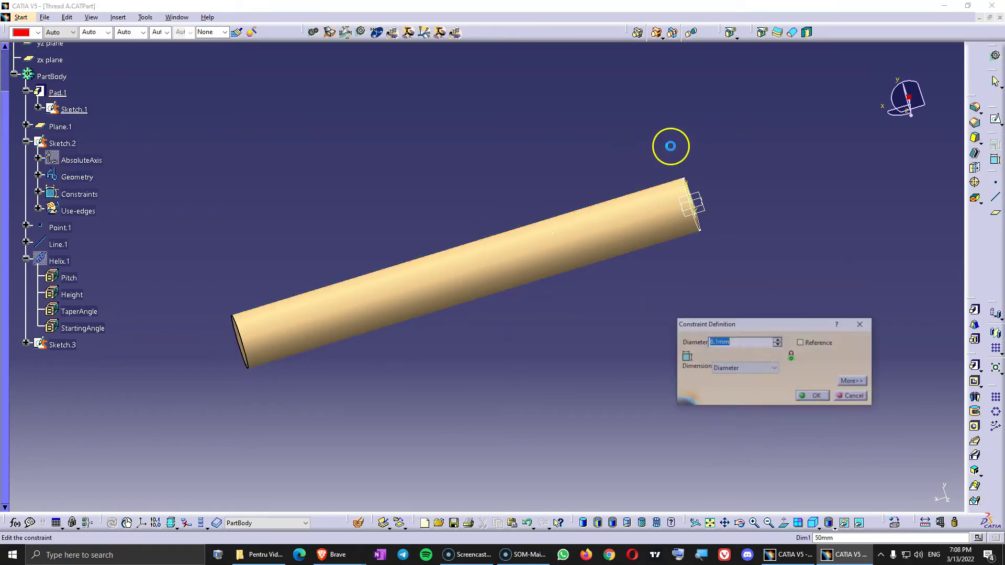
pyautogui.press('Return')
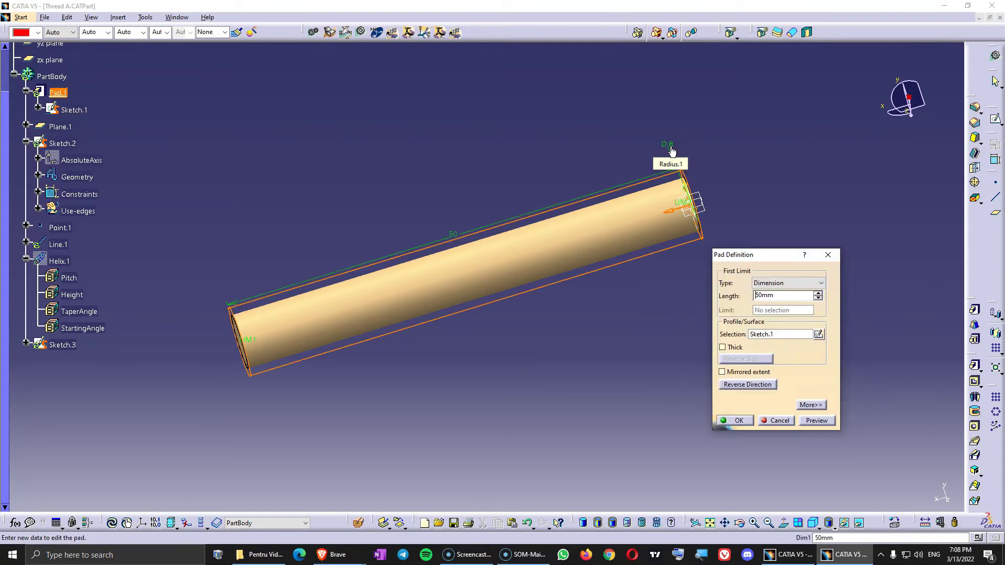
pyautogui.click(732, 420)
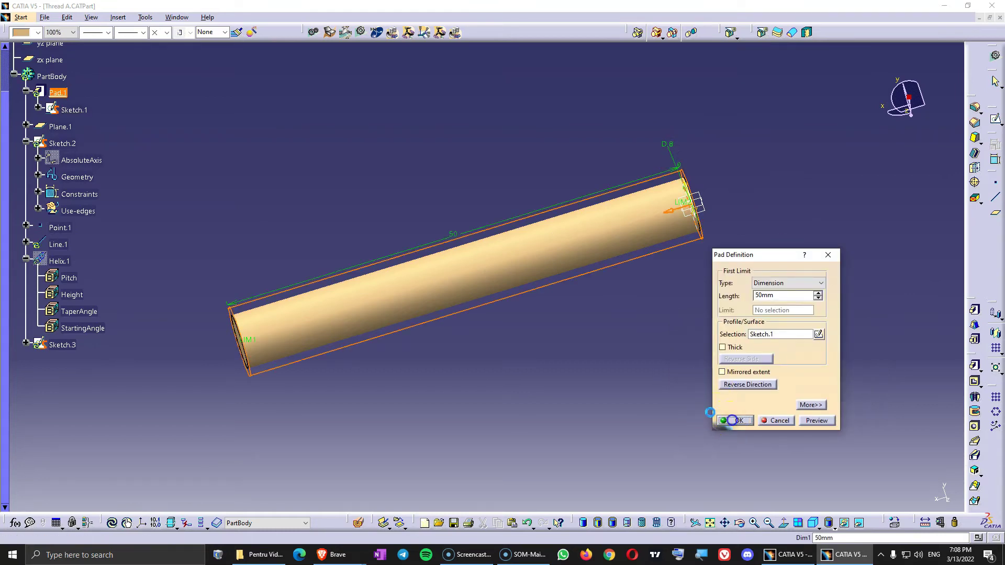
# In the thread profile sketch, mirror the trapezoid's two flanks and crest line about the shaft's edge into the shaft.
pyautogui.moveTo(639, 344); pyautogui.dragTo(575, 312, button='middle')
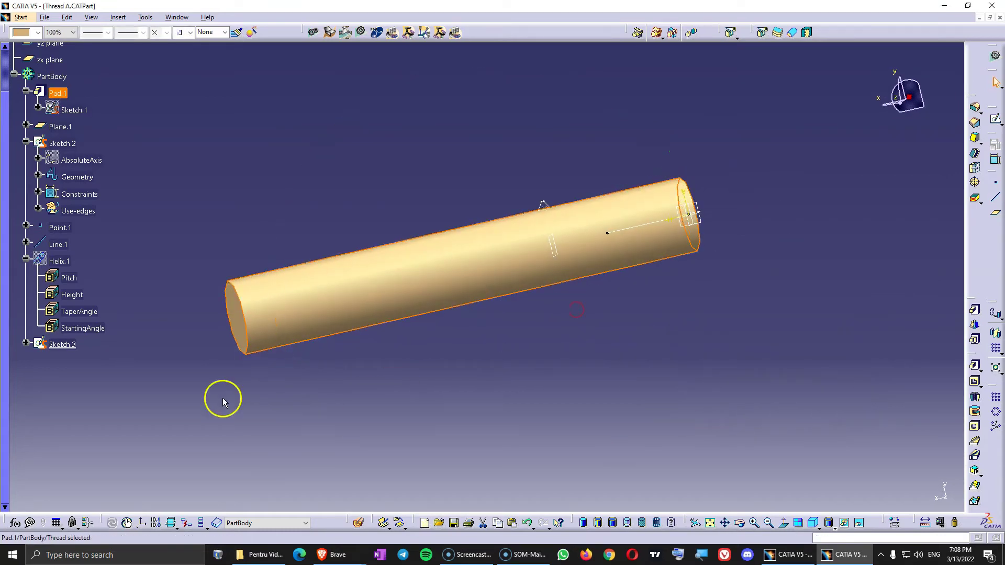
pyautogui.moveTo(590, 225); pyautogui.dragTo(553, 305, button='middle')
pyautogui.doubleClick(566, 208)
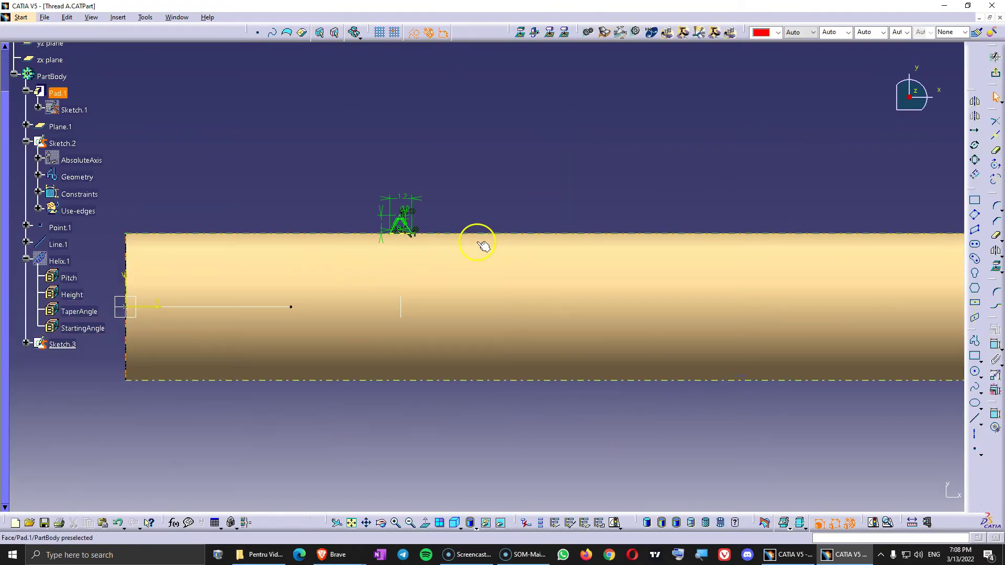
pyautogui.click(427, 525)
pyautogui.moveTo(585, 272)
pyautogui.mouseDown(button='middle')
pyautogui.moveTo(498, 332)
pyautogui.moveTo(626, 309)
pyautogui.moveTo(608, 305)
pyautogui.moveTo(621, 285)
pyautogui.mouseUp(button='middle')
pyautogui.moveTo(547, 281); pyautogui.dragTo(571, 337, button='middle')
pyautogui.moveTo(555, 244)
pyautogui.mouseDown(button='middle')
pyautogui.moveTo(501, 225)
pyautogui.moveTo(554, 217)
pyautogui.moveTo(543, 178)
pyautogui.mouseUp(button='middle')
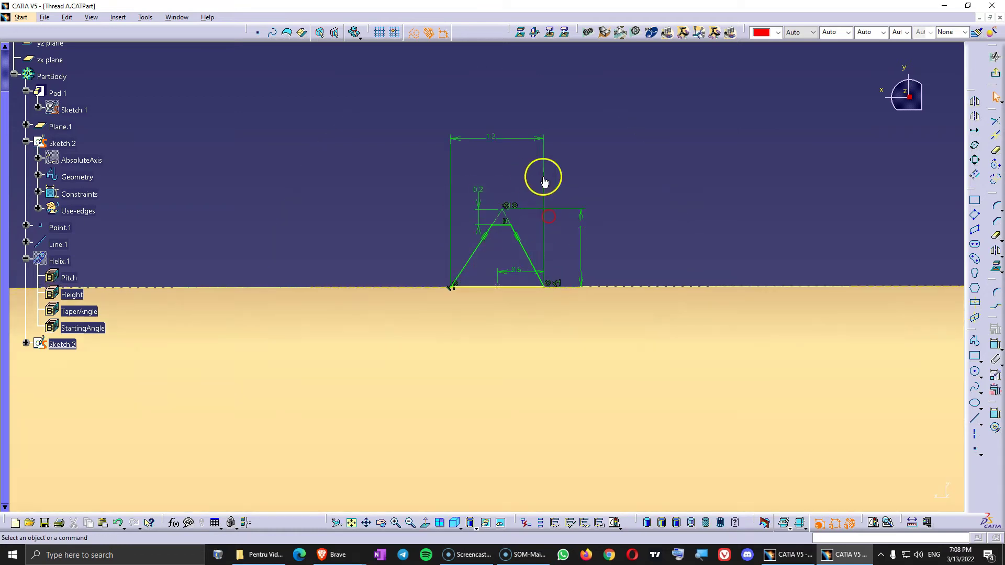
pyautogui.click(556, 239)
pyautogui.keyDown('ctrl'); pyautogui.click(552, 293); pyautogui.keyUp('ctrl')
pyautogui.click(502, 237)
pyautogui.click(554, 234)
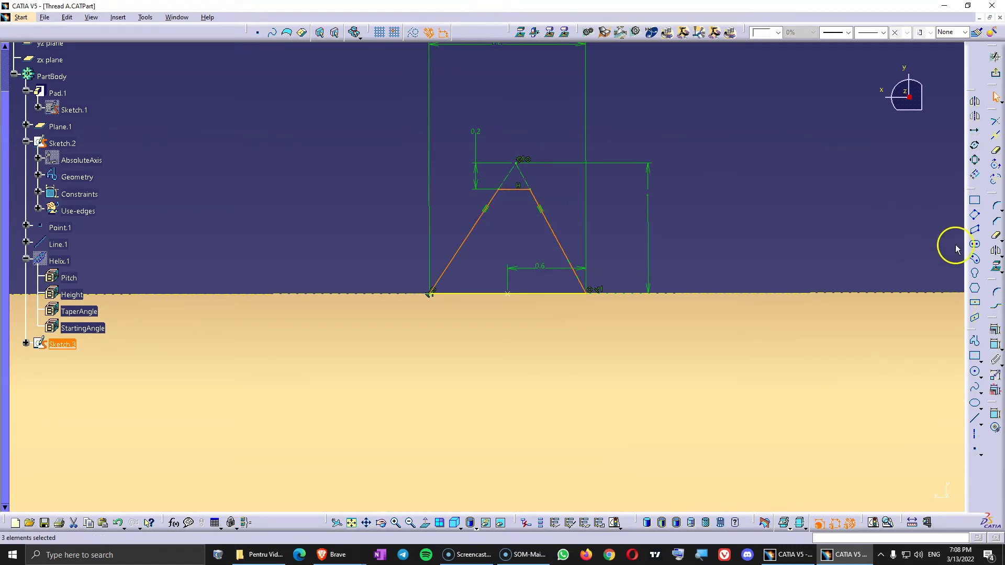
pyautogui.click(997, 252)
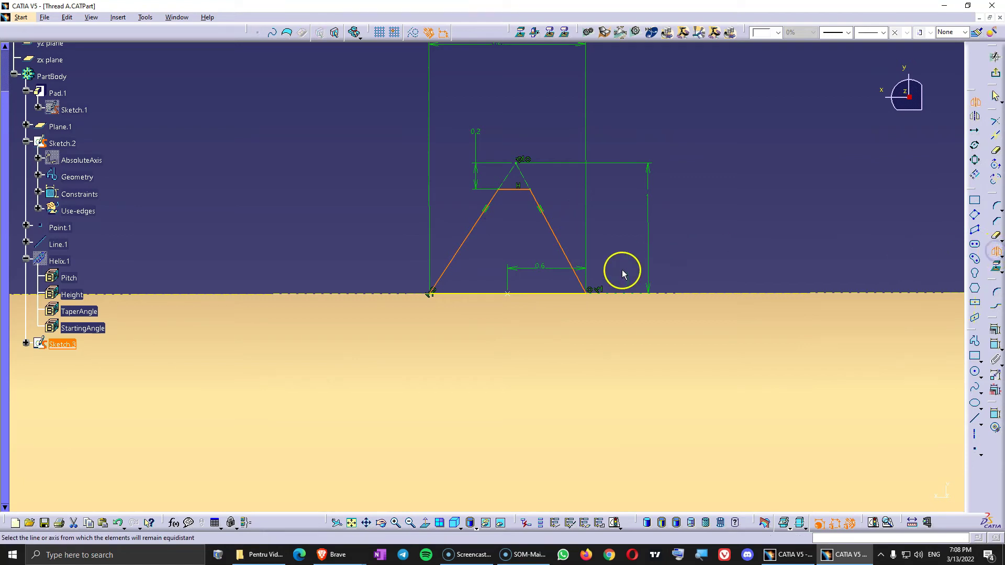
pyautogui.click(549, 294)
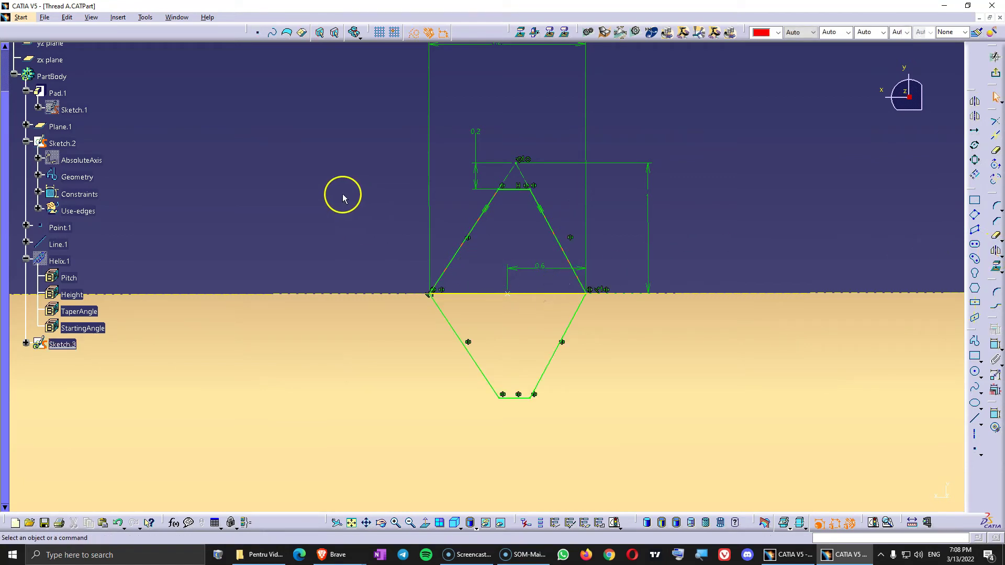
# Convert the original flanks and crest line outside the shaft to construction geometry and exit the sketch.
pyautogui.click(548, 224)
pyautogui.keyDown('ctrl'); pyautogui.click(519, 189); pyautogui.keyUp('ctrl')
pyautogui.keyDown('ctrl'); pyautogui.click(478, 221); pyautogui.keyUp('ctrl')
pyautogui.click(413, 33)
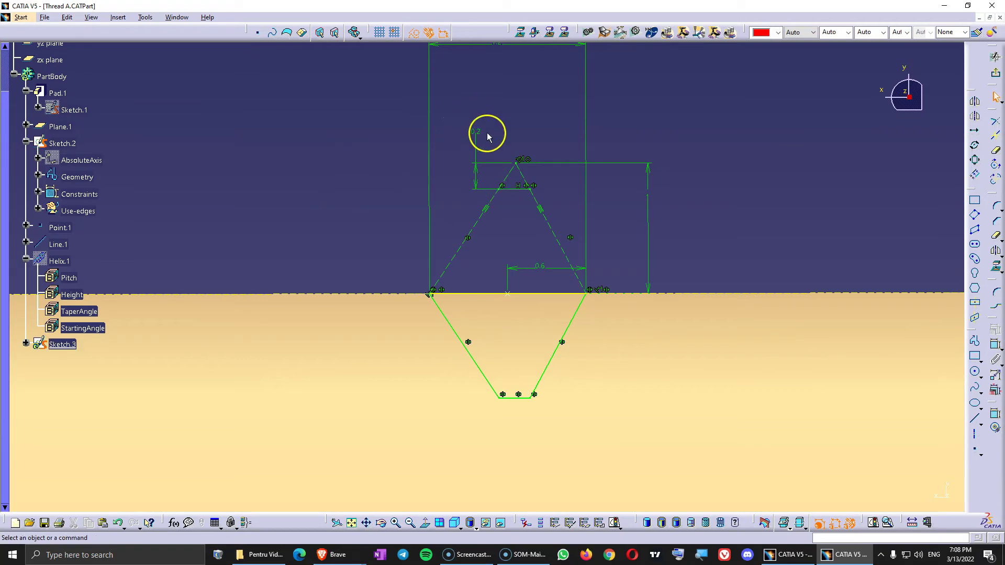
pyautogui.moveTo(536, 117); pyautogui.dragTo(531, 130, button='middle')
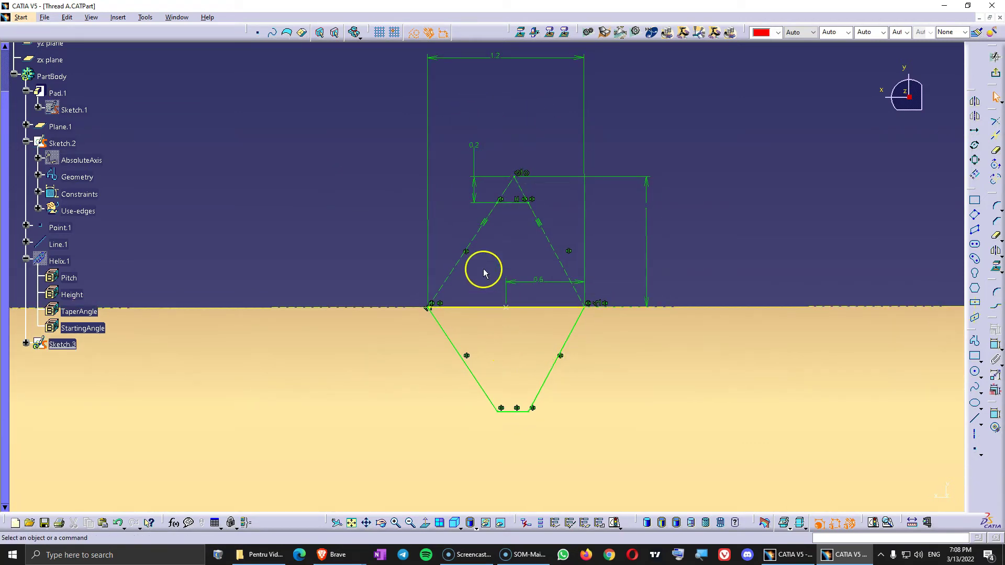
pyautogui.click(997, 75)
pyautogui.moveTo(635, 143)
pyautogui.mouseDown(button='middle')
pyautogui.moveTo(603, 305)
pyautogui.moveTo(471, 233)
pyautogui.moveTo(478, 325)
pyautogui.moveTo(516, 347)
pyautogui.moveTo(393, 325)
pyautogui.moveTo(513, 271)
pyautogui.moveTo(522, 337)
pyautogui.moveTo(513, 325)
pyautogui.mouseUp(button='middle')
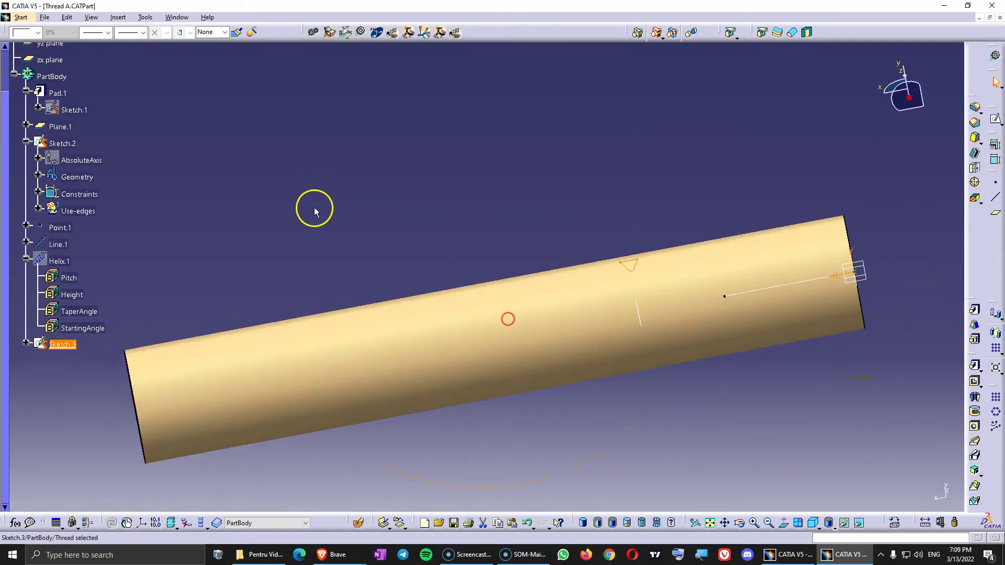
pyautogui.click(315, 212)
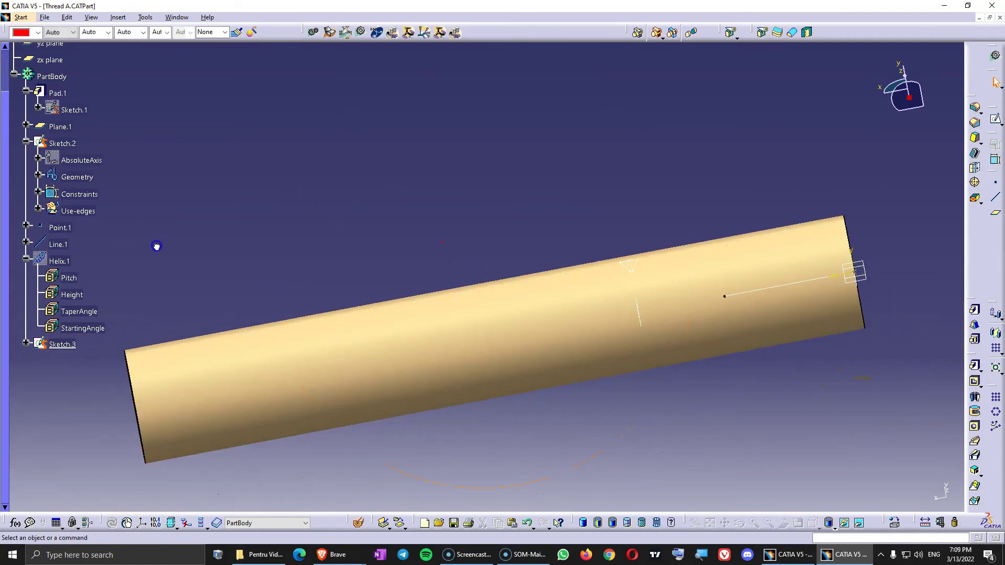
pyautogui.click(975, 455)
pyautogui.click(635, 262)
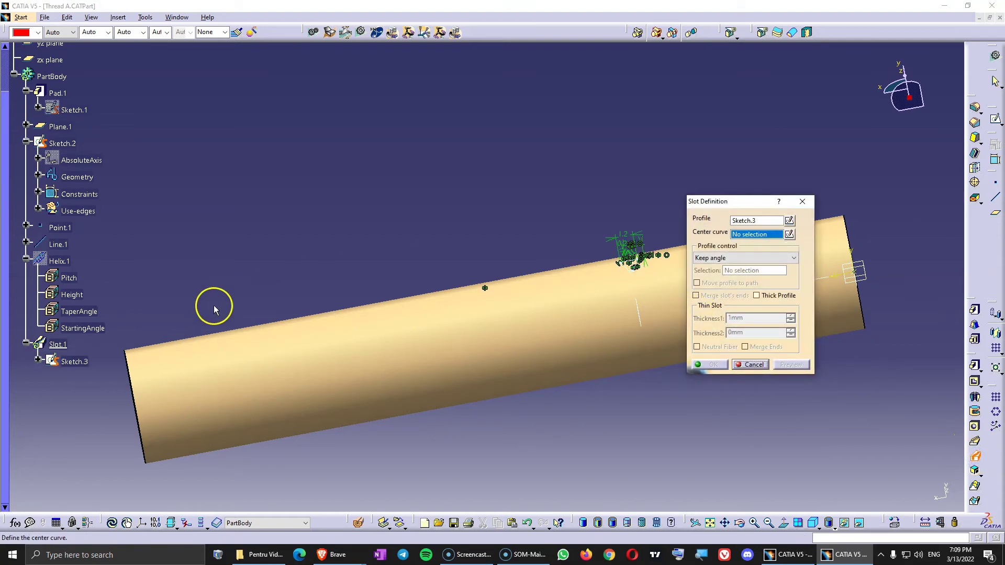
pyautogui.click(56, 260)
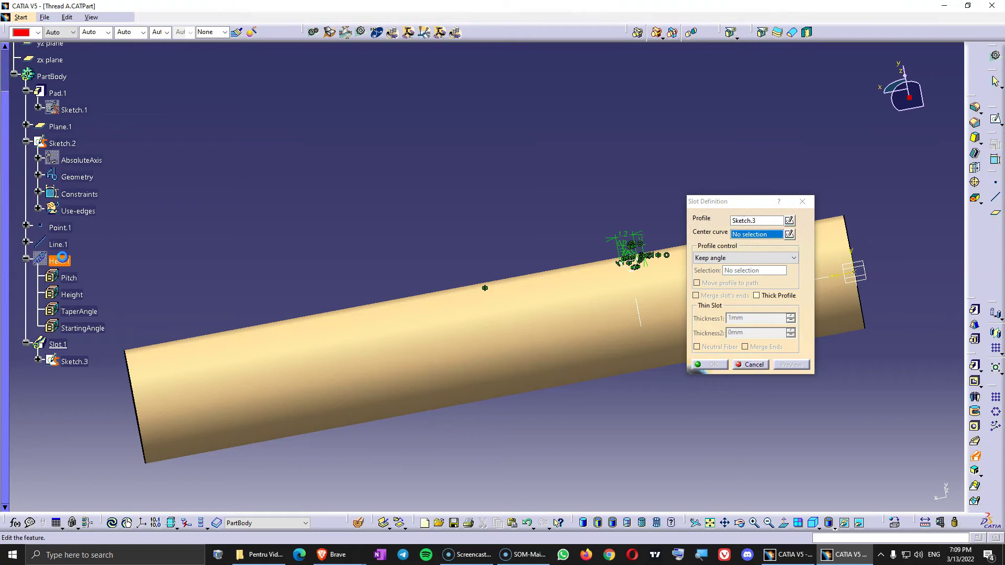
pyautogui.moveTo(299, 332); pyautogui.dragTo(405, 321, button='middle')
pyautogui.click(754, 365)
# Change the helix curve's height by one increment and apply the edited definition.
pyautogui.doubleClick(57, 261)
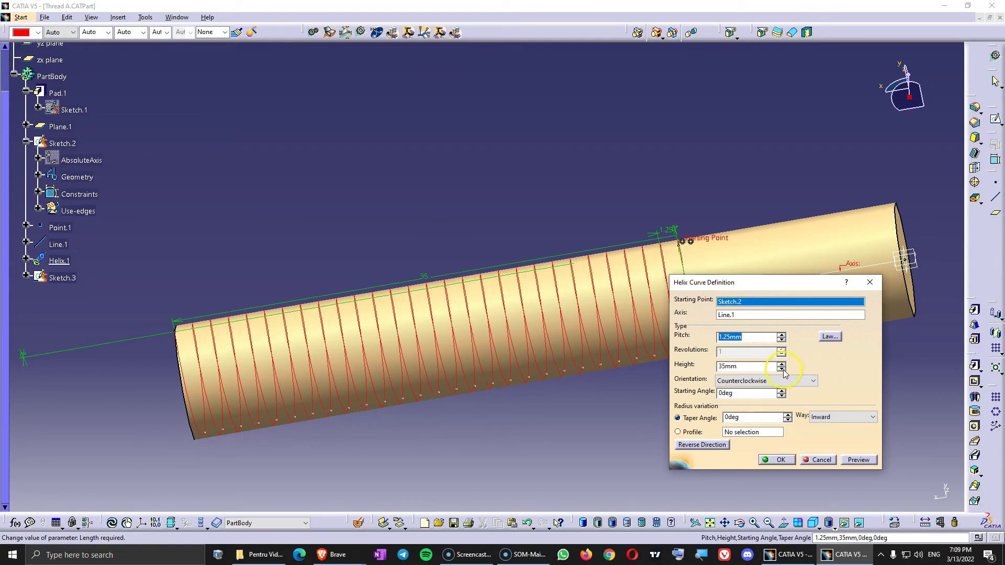
pyautogui.click(782, 369)
pyautogui.click(781, 460)
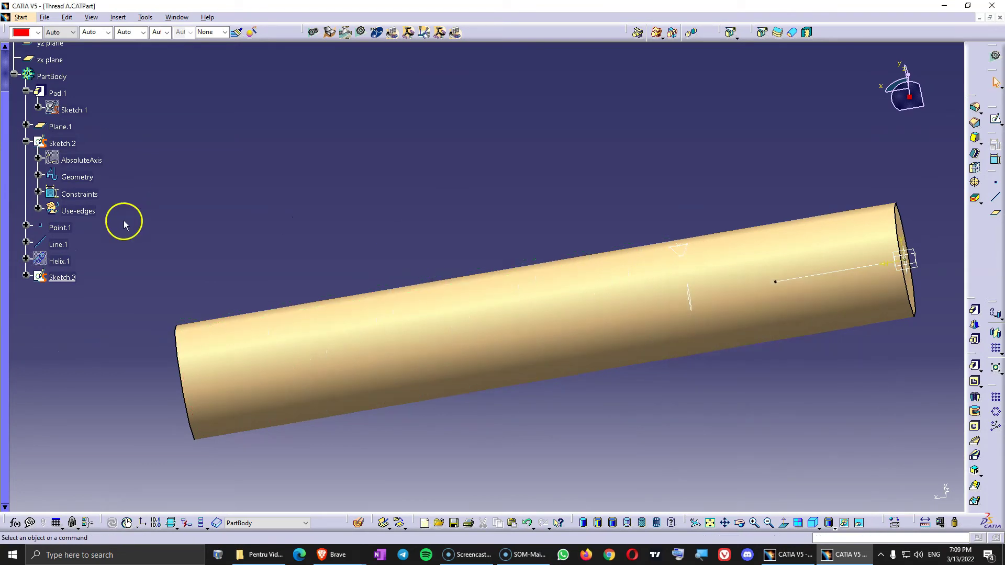
# Cut a slot with the trapezoidal profile sketch along the helix, controlling the profile by a pulling direction along the cylinder's axis.
pyautogui.click(979, 456)
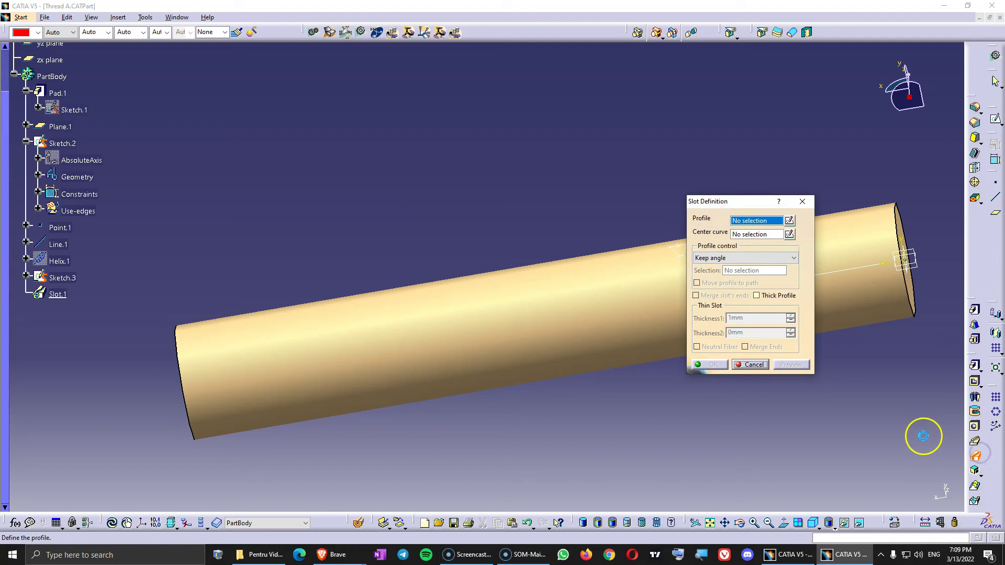
pyautogui.click(62, 273)
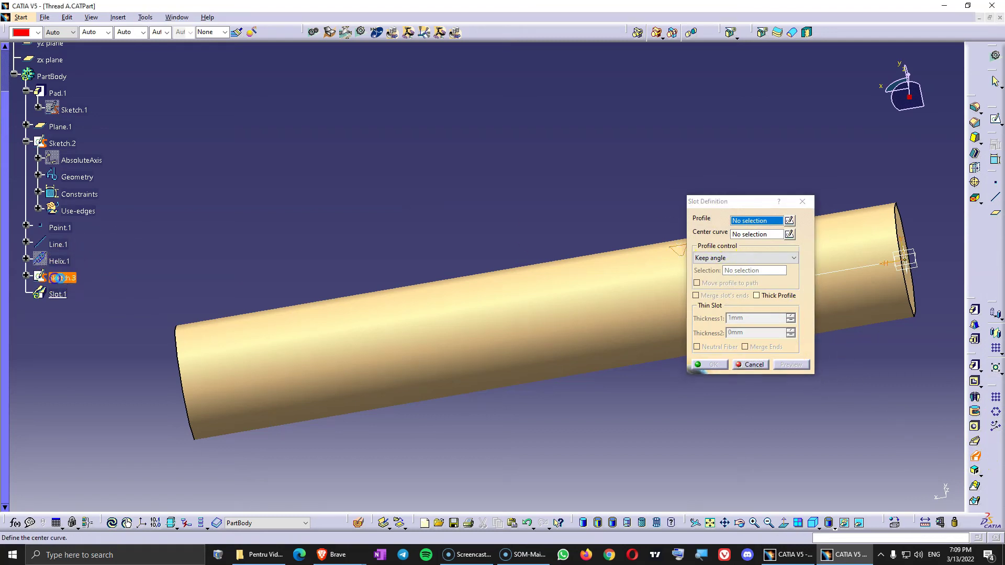
pyautogui.click(63, 261)
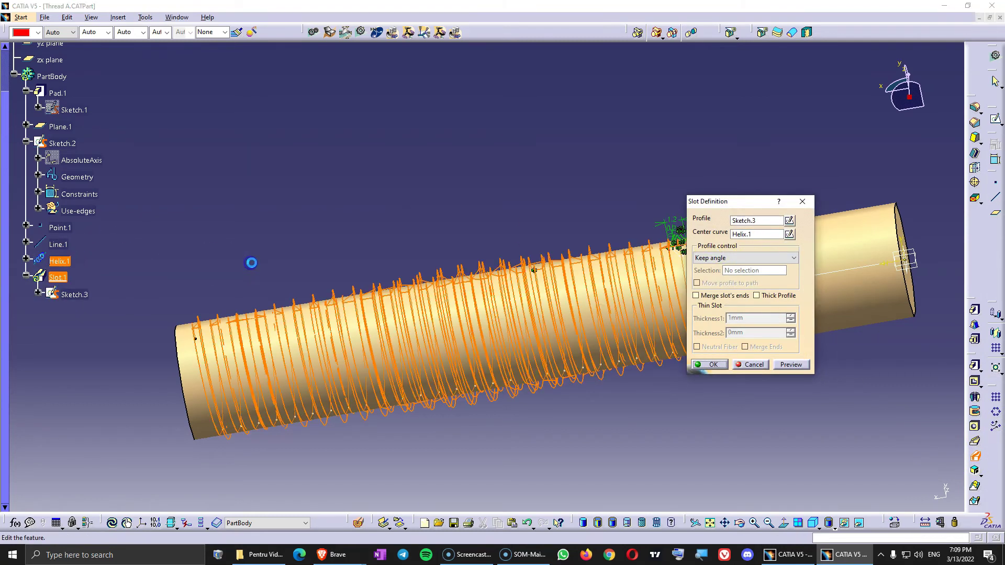
pyautogui.keyDown('ctrl'); pyautogui.moveTo(666, 252); pyautogui.dragTo(565, 283, button='middle'); pyautogui.keyUp('ctrl')
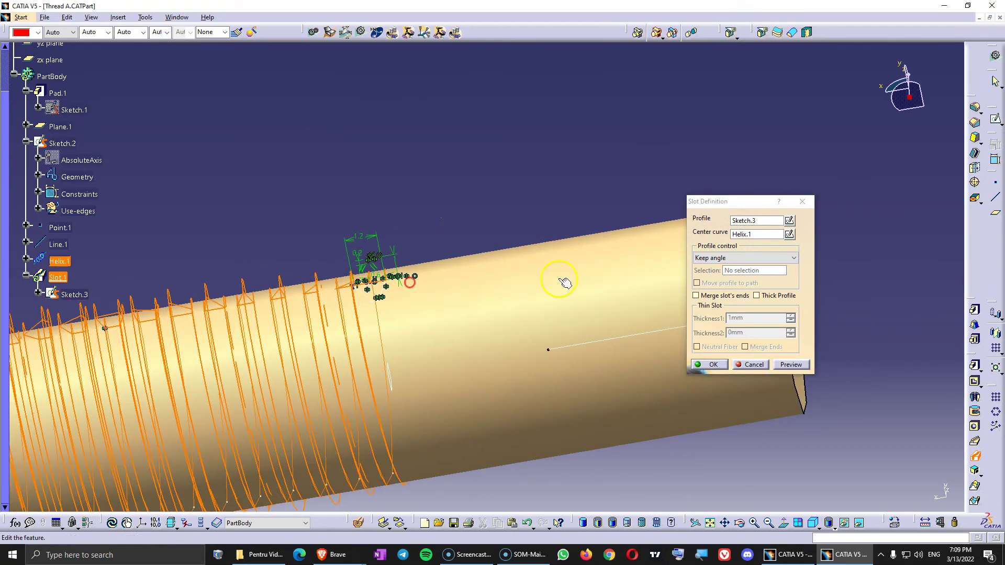
pyautogui.click(719, 259)
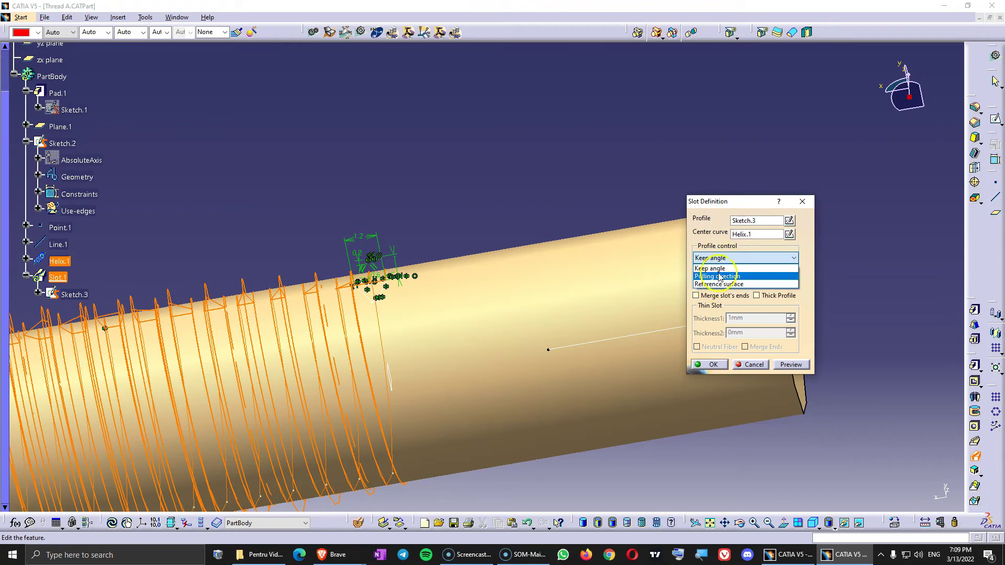
pyautogui.click(717, 276)
pyautogui.click(592, 342)
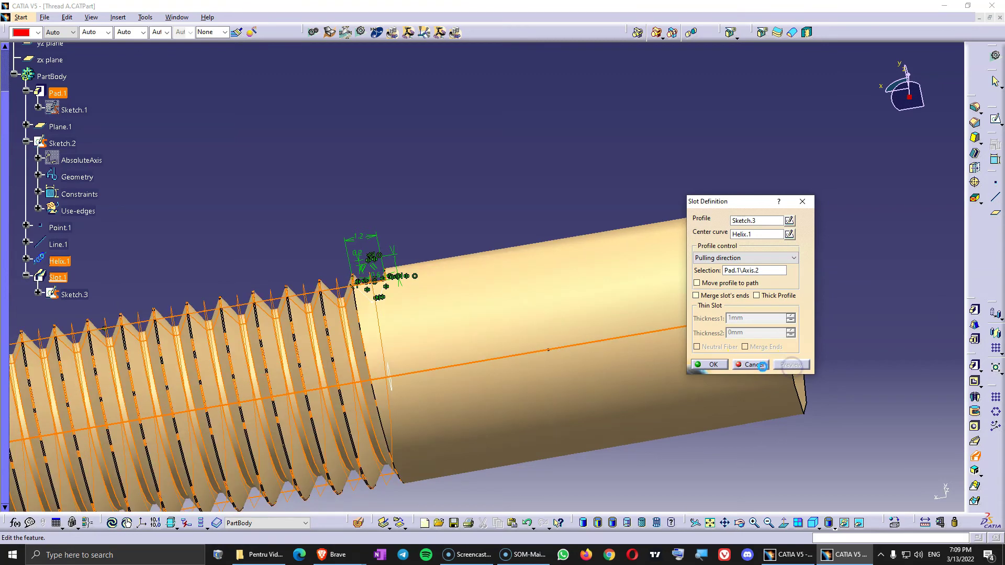
pyautogui.click(709, 364)
# Examine how the thread groove runs out near the threaded end face of the shaft.
pyautogui.moveTo(333, 338); pyautogui.dragTo(377, 281, button='middle')
pyautogui.click(443, 275)
pyautogui.click(396, 316)
pyautogui.moveTo(513, 280); pyautogui.dragTo(651, 302, button='middle')
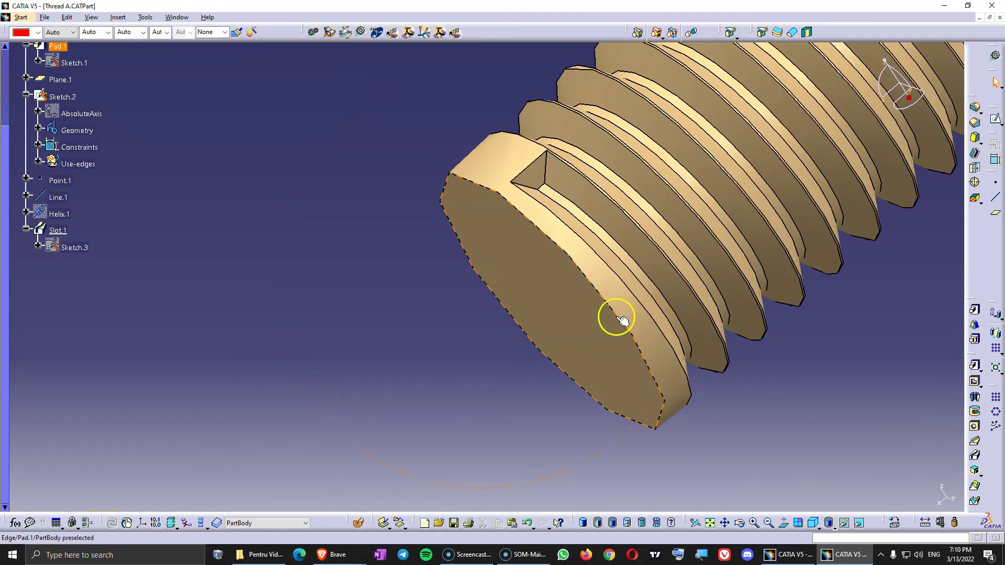
pyautogui.middleClick(677, 310)
pyautogui.moveTo(499, 213); pyautogui.dragTo(486, 371, button='middle')
pyautogui.moveTo(434, 301); pyautogui.dragTo(390, 246, button='middle')
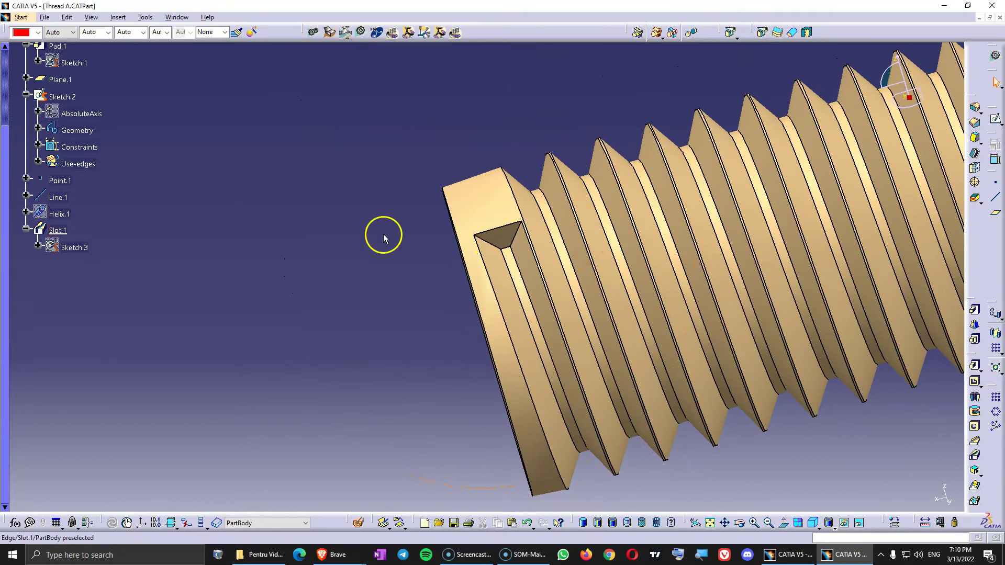
# Set the helix curve's height to 34.5 mm and apply the change.
pyautogui.doubleClick(62, 214)
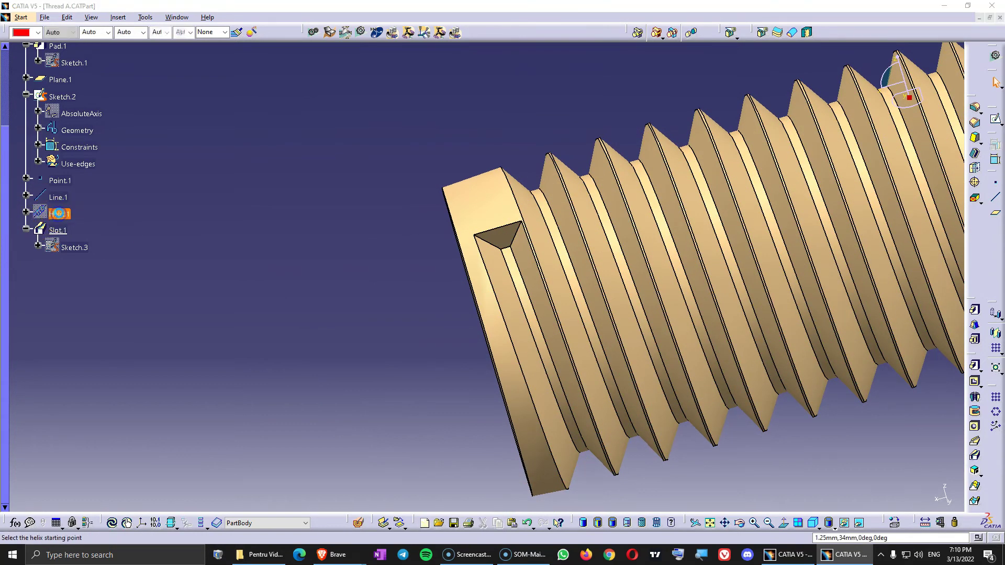
pyautogui.moveTo(579, 314); pyautogui.dragTo(556, 258, button='middle')
pyautogui.click(732, 367)
pyautogui.moveTo(750, 367); pyautogui.dragTo(687, 368)
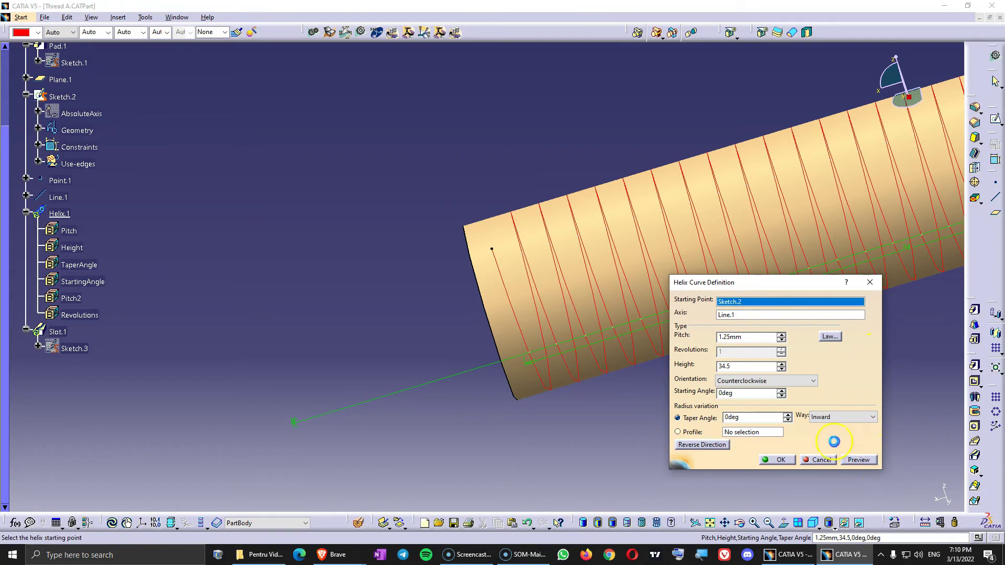
pyautogui.moveTo(587, 338)
pyautogui.mouseDown(button='middle')
pyautogui.moveTo(556, 327)
pyautogui.moveTo(591, 324)
pyautogui.mouseUp(button='middle')
pyautogui.click(91, 18)
pyautogui.moveTo(121, 266)
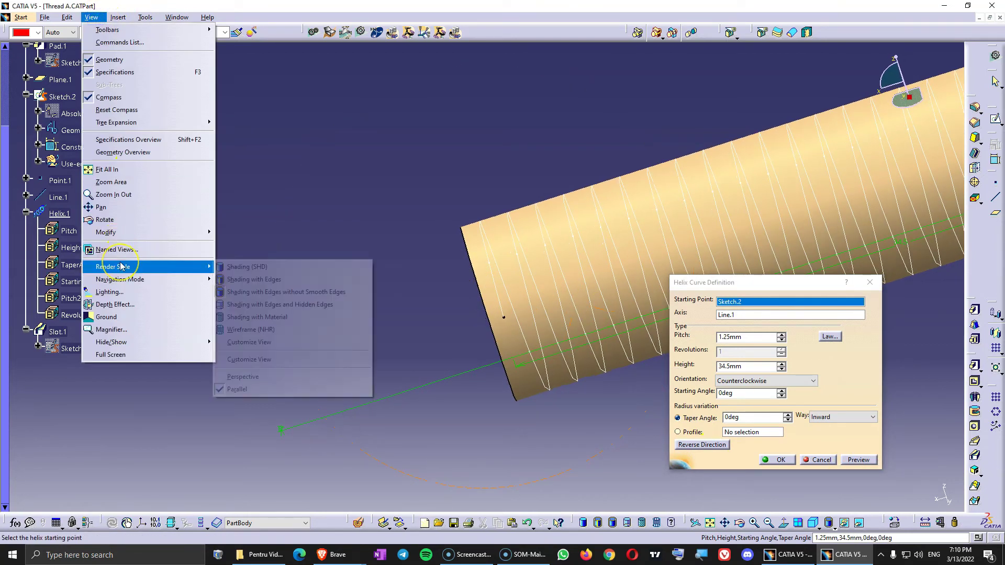
pyautogui.click(312, 196)
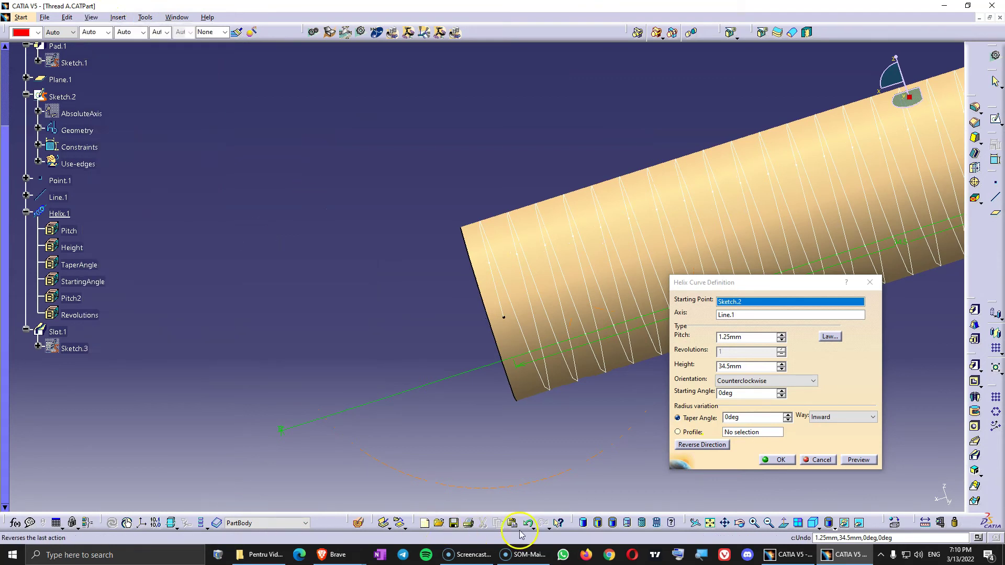
pyautogui.click(776, 460)
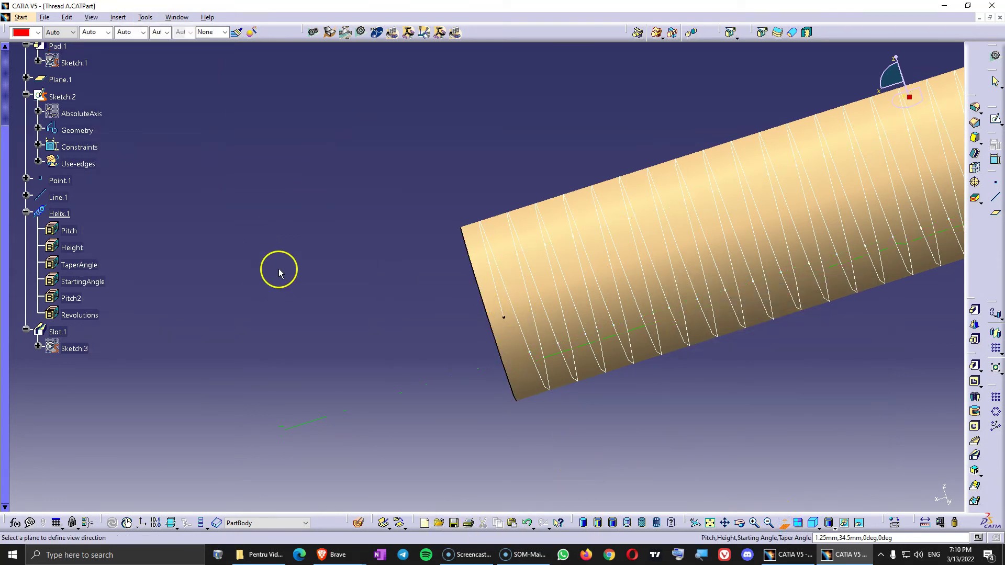
pyautogui.doubleClick(59, 214)
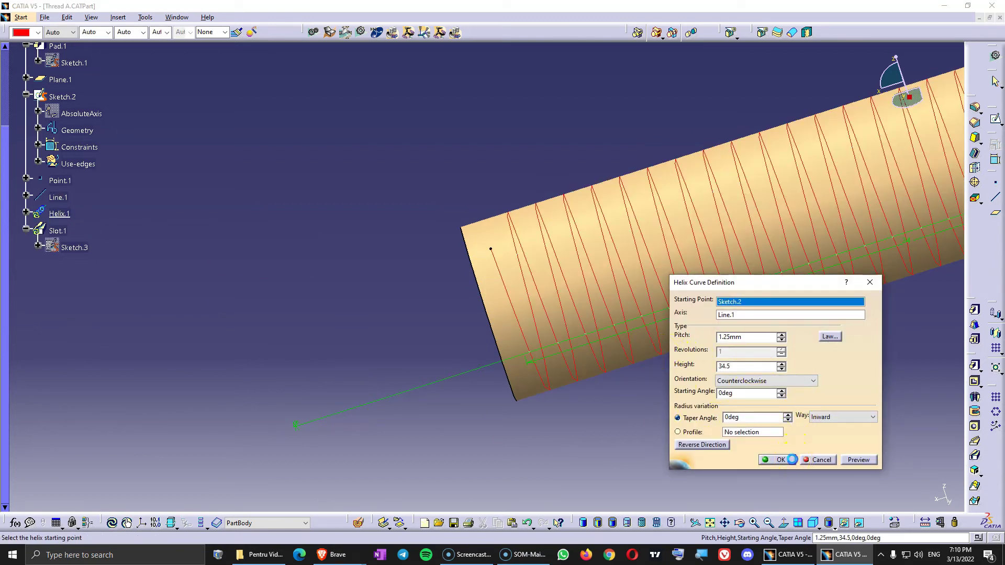
pyautogui.moveTo(606, 411); pyautogui.dragTo(507, 316, button='middle')
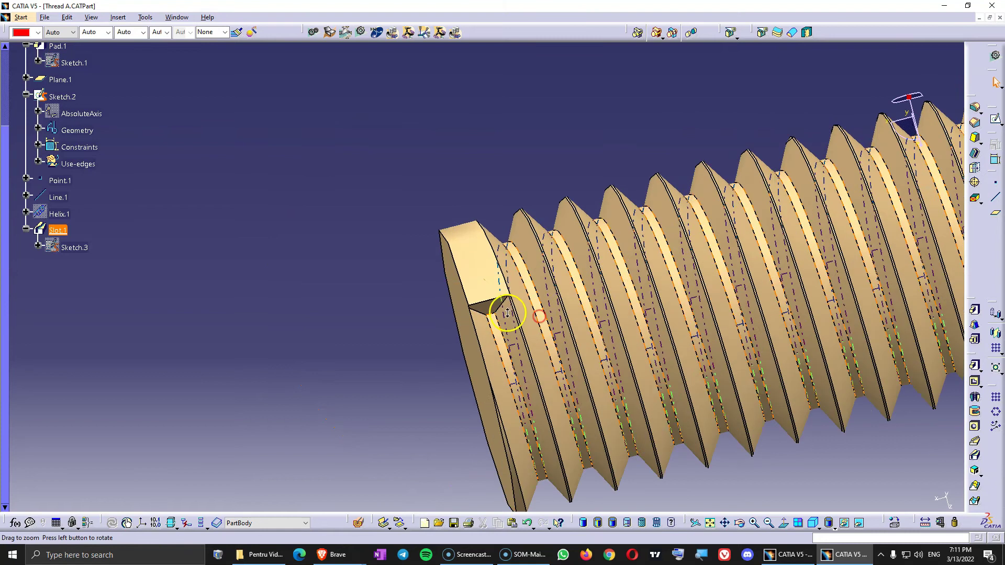
# Try a helix height of 35 mm to bring the groove closer to the end face.
pyautogui.doubleClick(59, 214)
pyautogui.moveTo(723, 366); pyautogui.dragTo(747, 367)
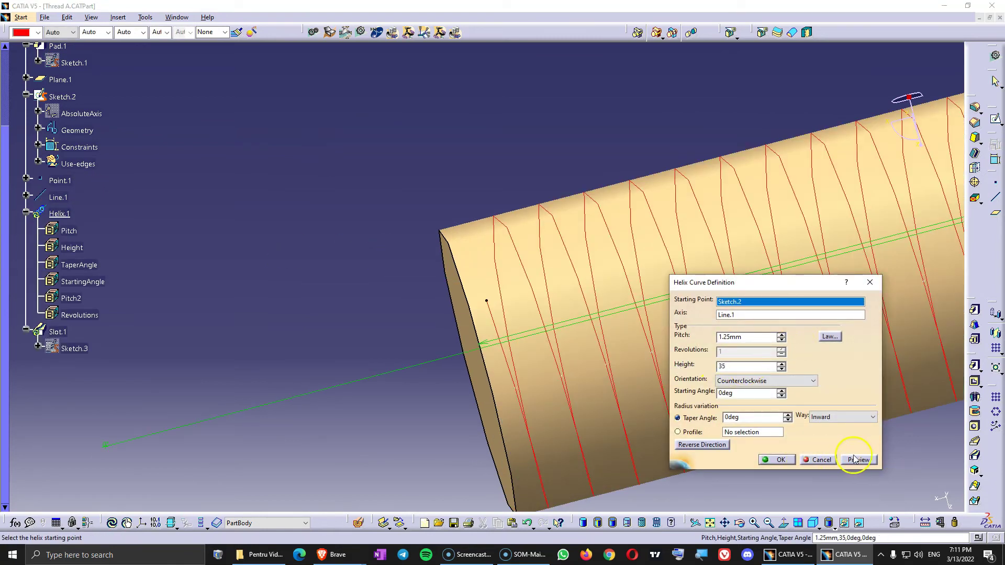
pyautogui.click(936, 495)
pyautogui.click(775, 461)
pyautogui.click(935, 494)
# Check the groove's run-out at the end face, and change the helix height back to 34.5 mm.
pyautogui.moveTo(502, 324); pyautogui.dragTo(531, 289, button='middle')
pyautogui.click(514, 280)
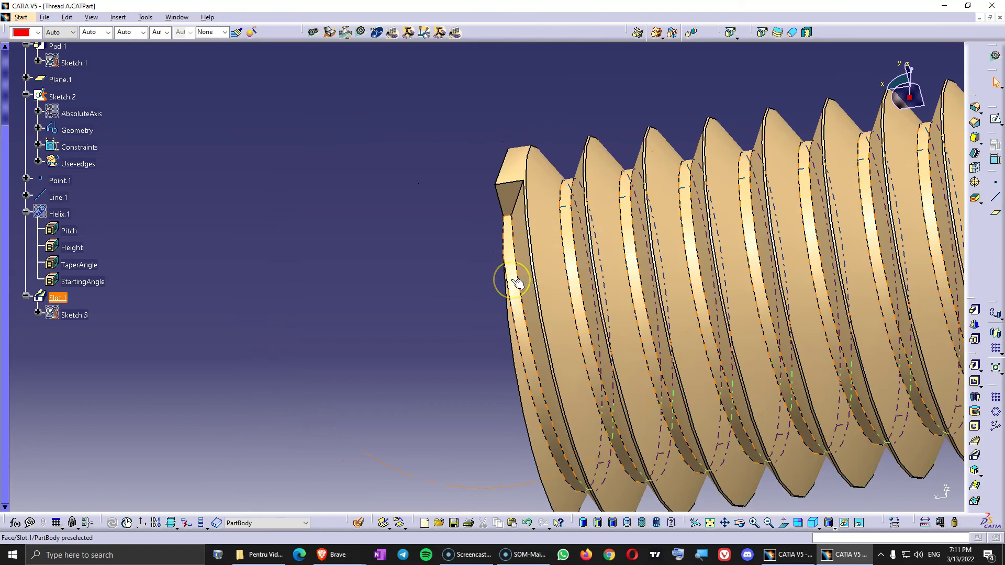
pyautogui.click(459, 283)
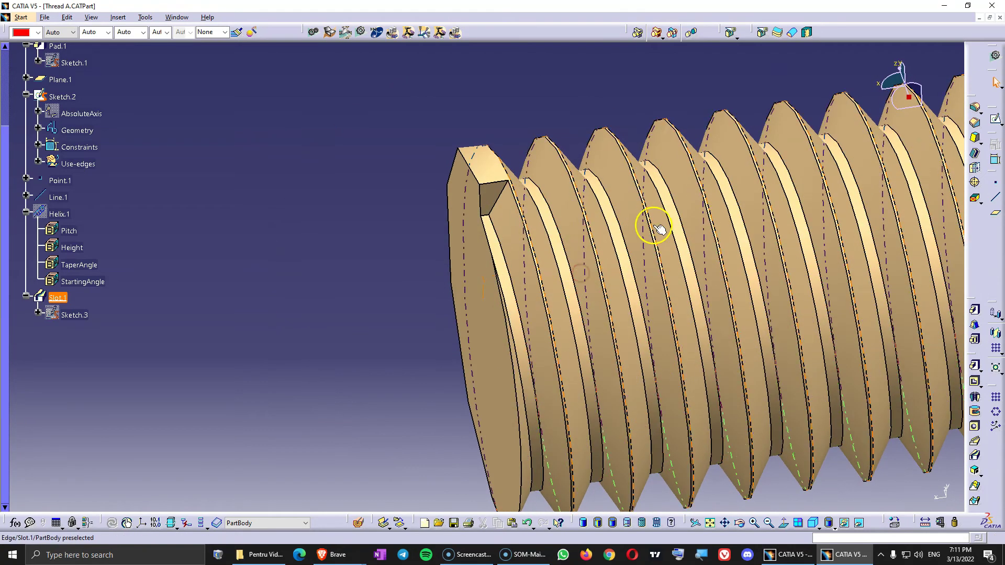
pyautogui.moveTo(595, 266); pyautogui.dragTo(576, 278, button='middle')
pyautogui.click(336, 383)
pyautogui.doubleClick(45, 233)
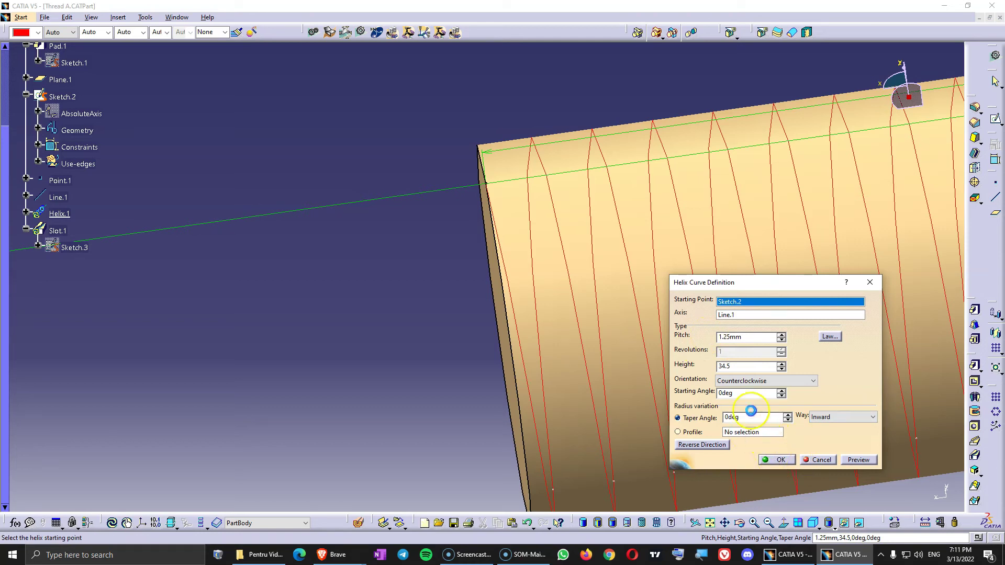
pyautogui.moveTo(573, 258); pyautogui.dragTo(475, 246, button='middle')
pyautogui.click(448, 242)
# Create a reference plane offset 2 mm inward from the threaded end face.
pyautogui.click(996, 220)
pyautogui.moveTo(557, 235); pyautogui.dragTo(645, 349, button='middle')
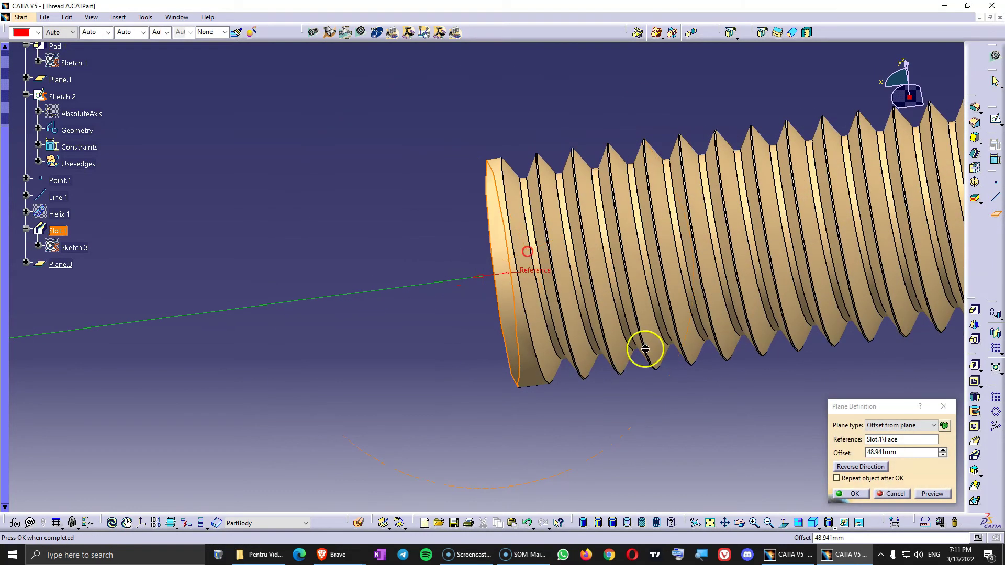
pyautogui.doubleClick(914, 454)
pyautogui.write('1')
pyautogui.press('Tab')
pyautogui.moveTo(468, 280); pyautogui.dragTo(586, 209, button='middle')
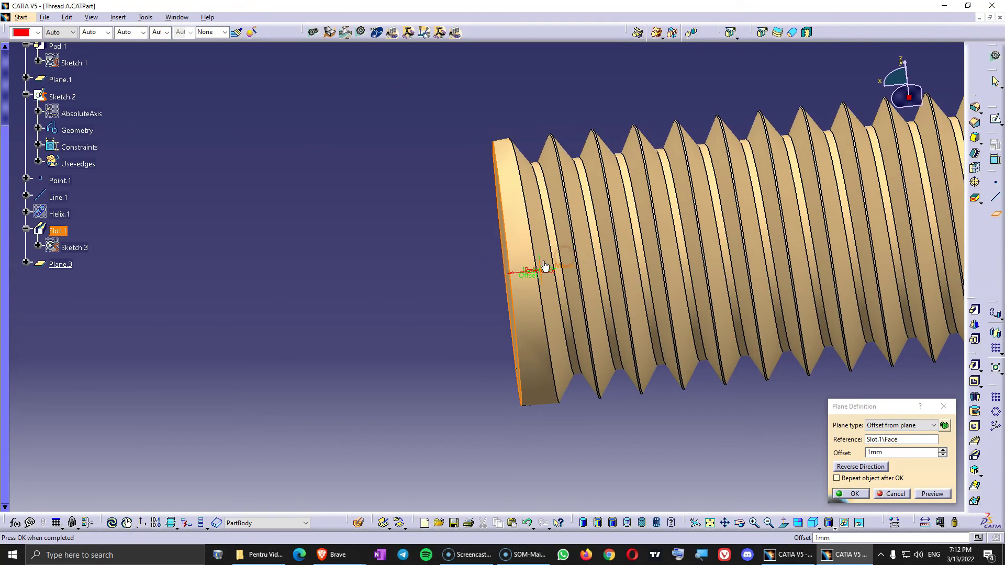
pyautogui.doubleClick(900, 453)
pyautogui.write('2')
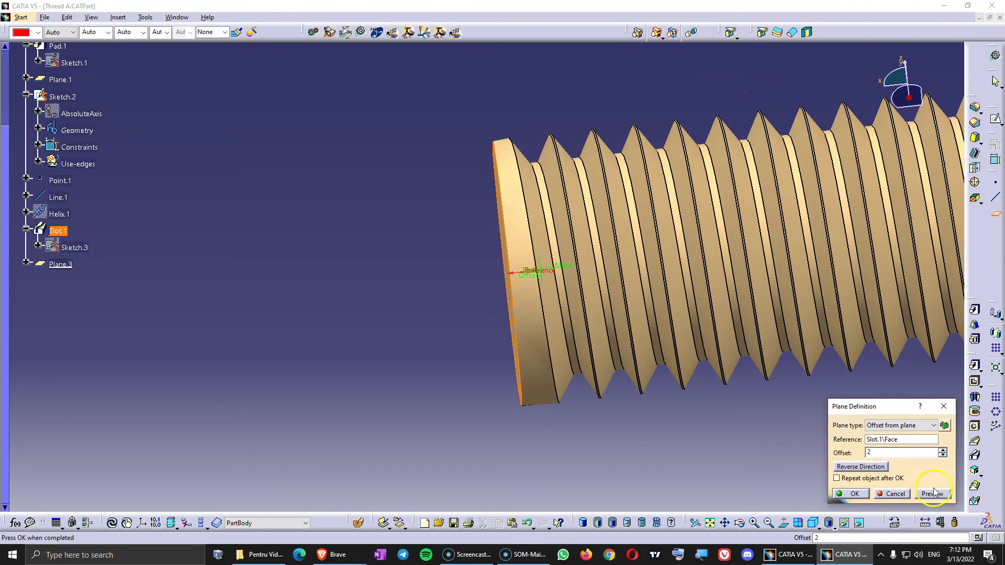
pyautogui.click(852, 495)
# Split the body with the offset plane, removing the short end piece beyond it.
pyautogui.click(757, 33)
pyautogui.click(577, 266)
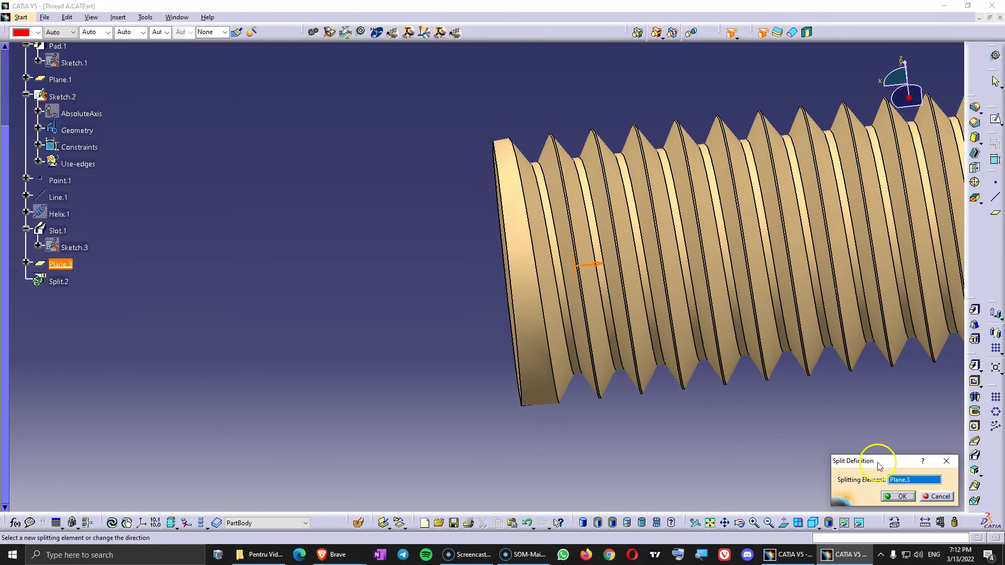
pyautogui.click(902, 497)
# Examine the trimmed end and the slot's profile sketch, and exit the sketch.
pyautogui.moveTo(718, 441); pyautogui.dragTo(596, 302, button='middle')
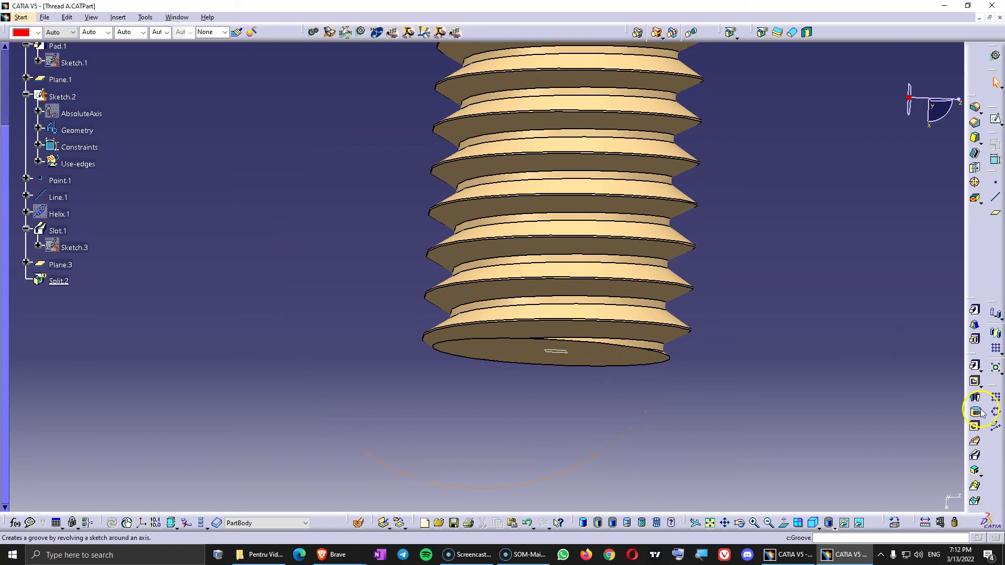
pyautogui.click(588, 308)
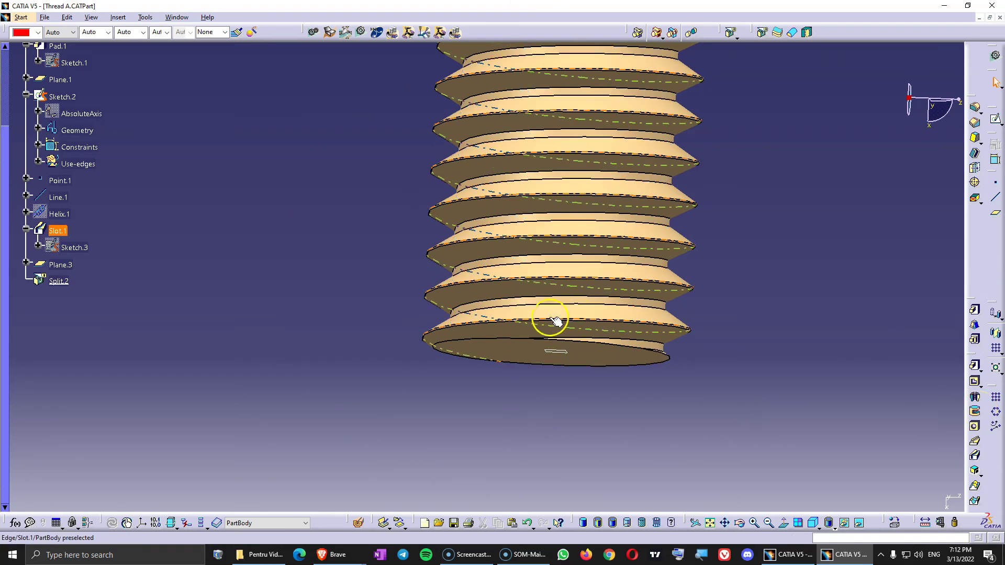
pyautogui.moveTo(534, 343); pyautogui.dragTo(356, 307, button='middle')
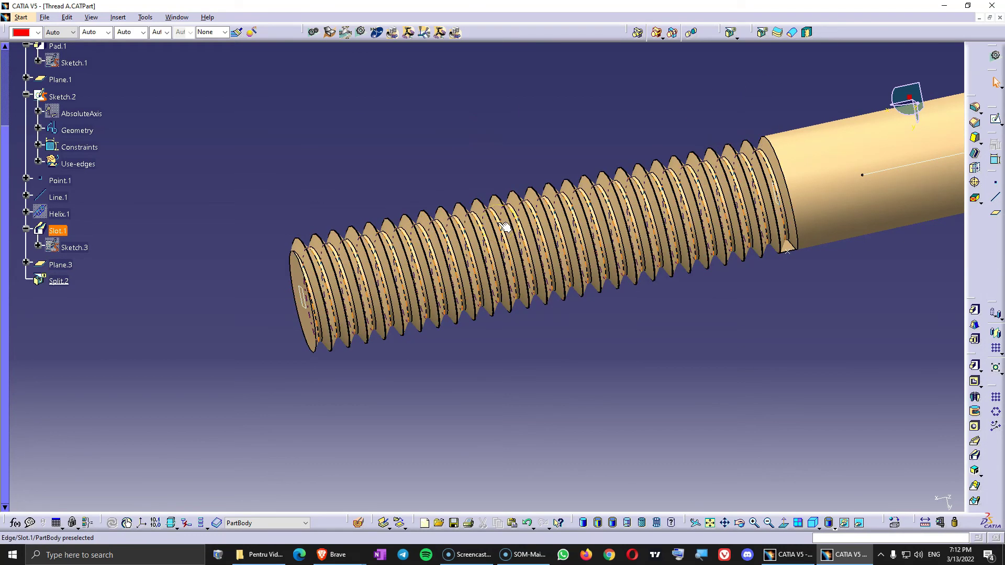
pyautogui.moveTo(505, 226); pyautogui.dragTo(533, 293, button='middle')
pyautogui.doubleClick(58, 231)
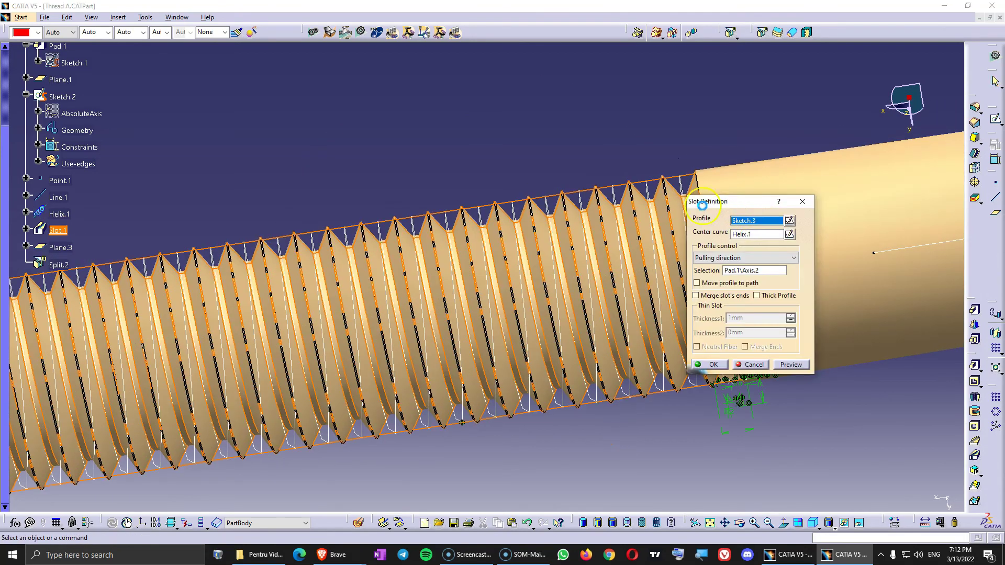
pyautogui.click(788, 222)
pyautogui.moveTo(345, 217)
pyautogui.mouseDown(button='middle')
pyautogui.moveTo(523, 316)
pyautogui.moveTo(506, 235)
pyautogui.mouseUp(button='middle')
pyautogui.moveTo(472, 217); pyautogui.dragTo(541, 256, button='middle')
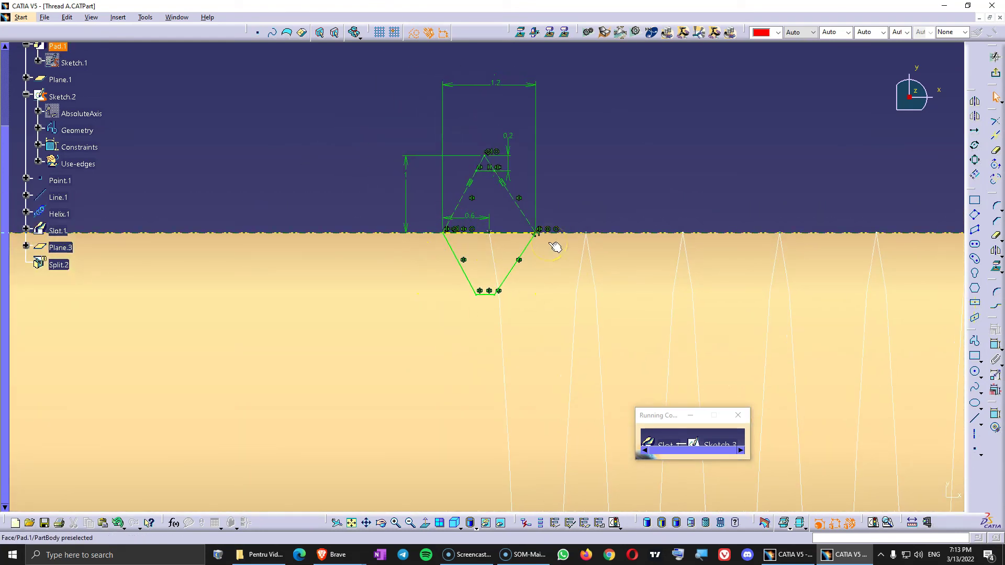
pyautogui.click(995, 56)
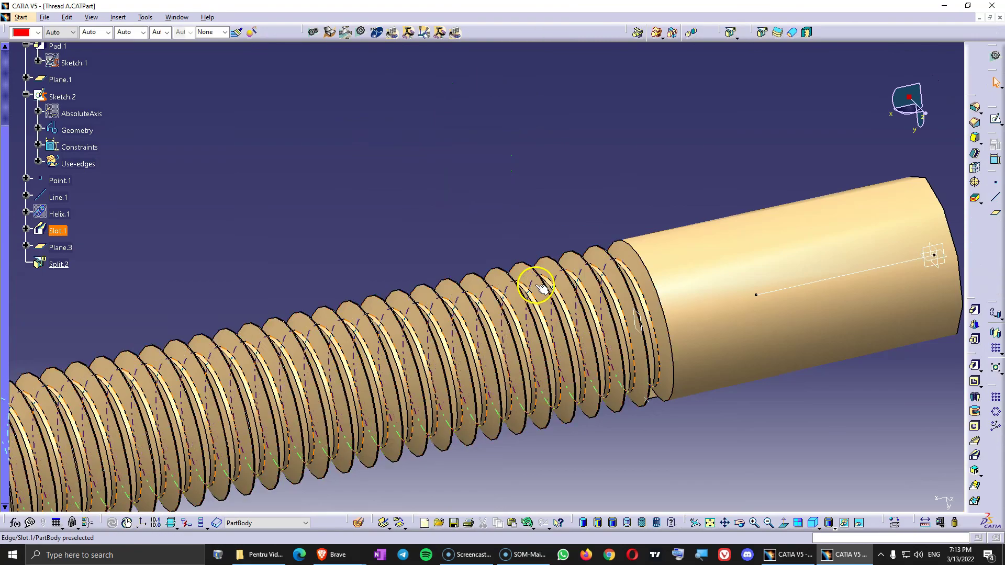
pyautogui.click(492, 367)
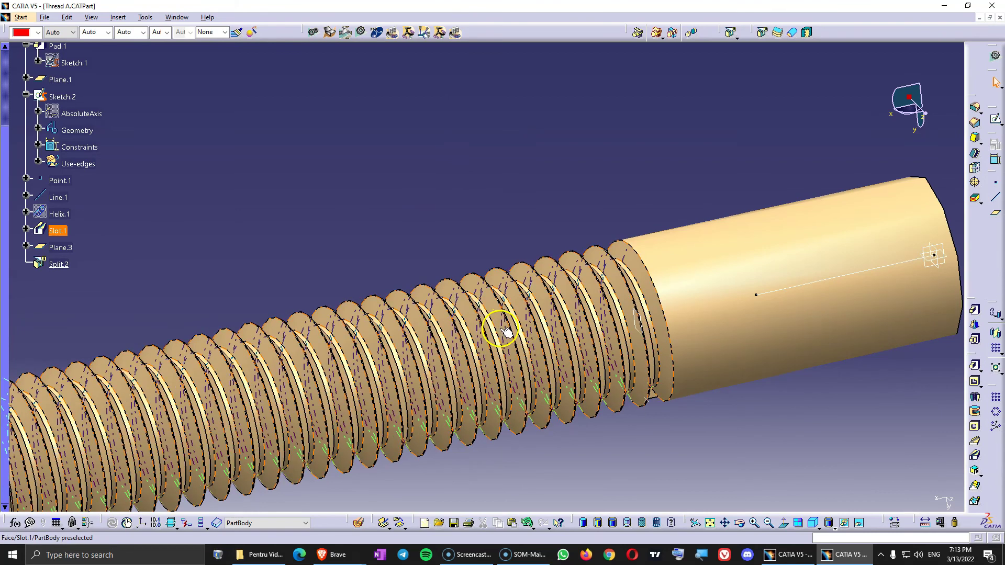
pyautogui.moveTo(498, 325); pyautogui.dragTo(512, 302, button='middle')
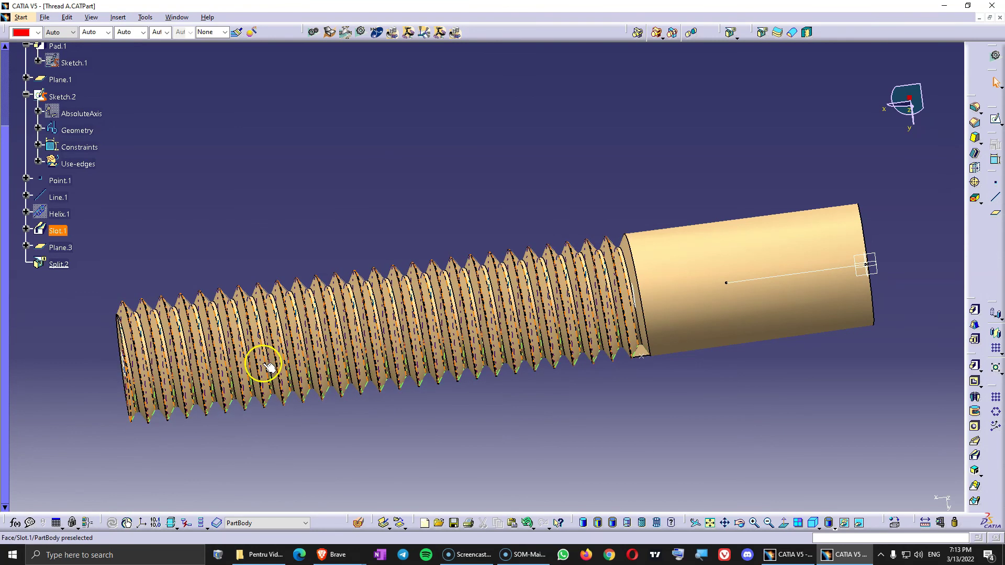
pyautogui.moveTo(269, 367); pyautogui.dragTo(369, 352, button='middle')
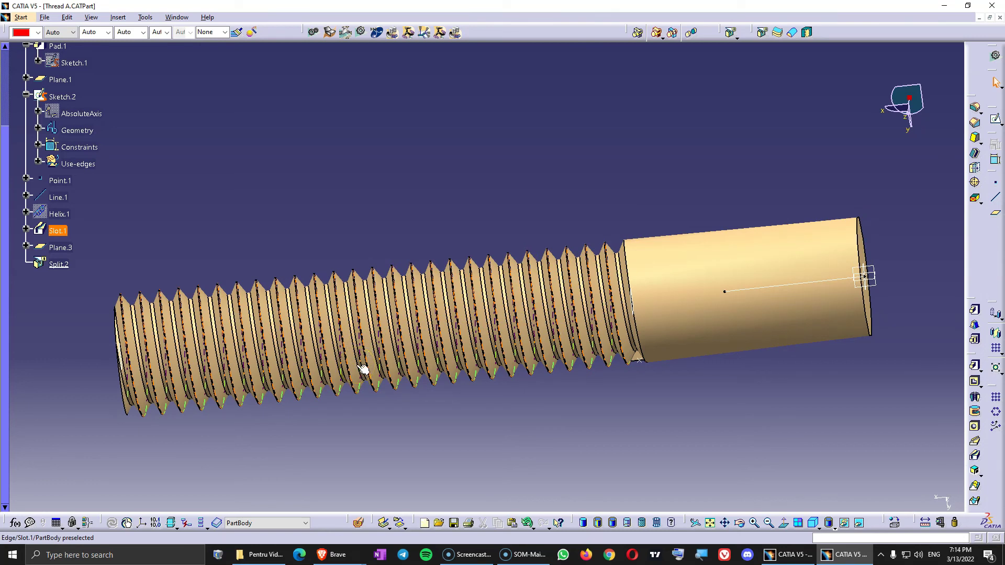
pyautogui.moveTo(364, 369); pyautogui.dragTo(386, 332, button='middle')
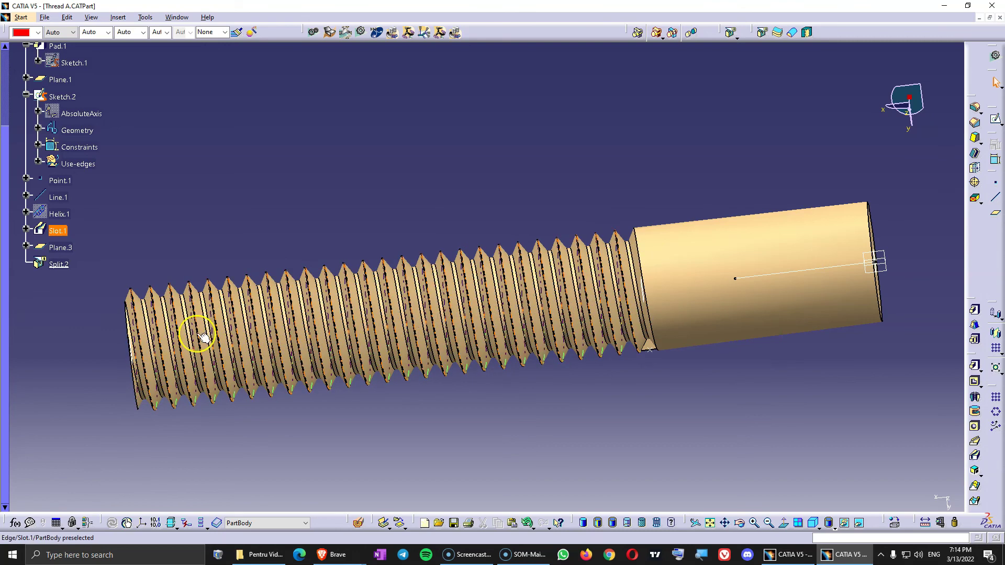
pyautogui.click(440, 325)
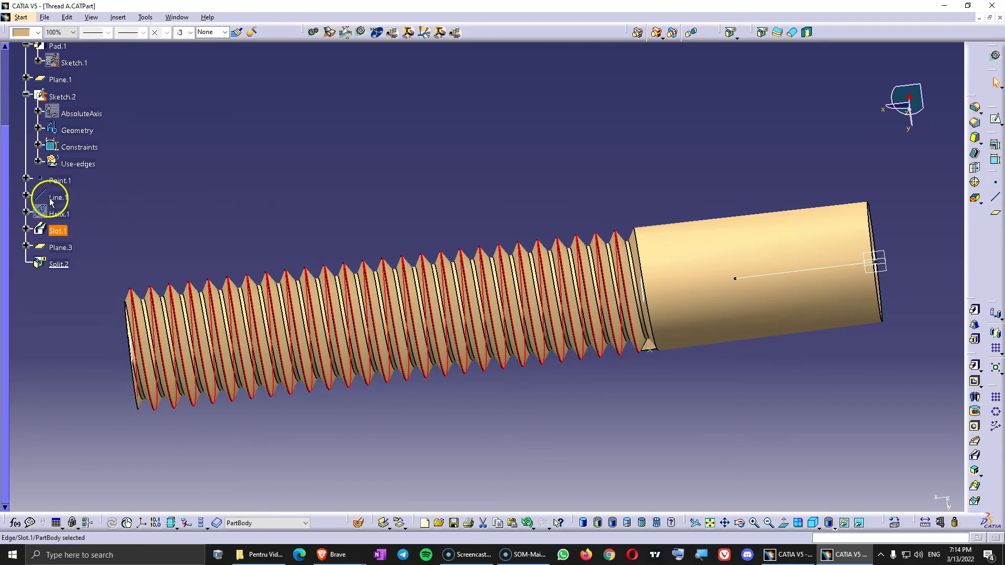
pyautogui.click(58, 231)
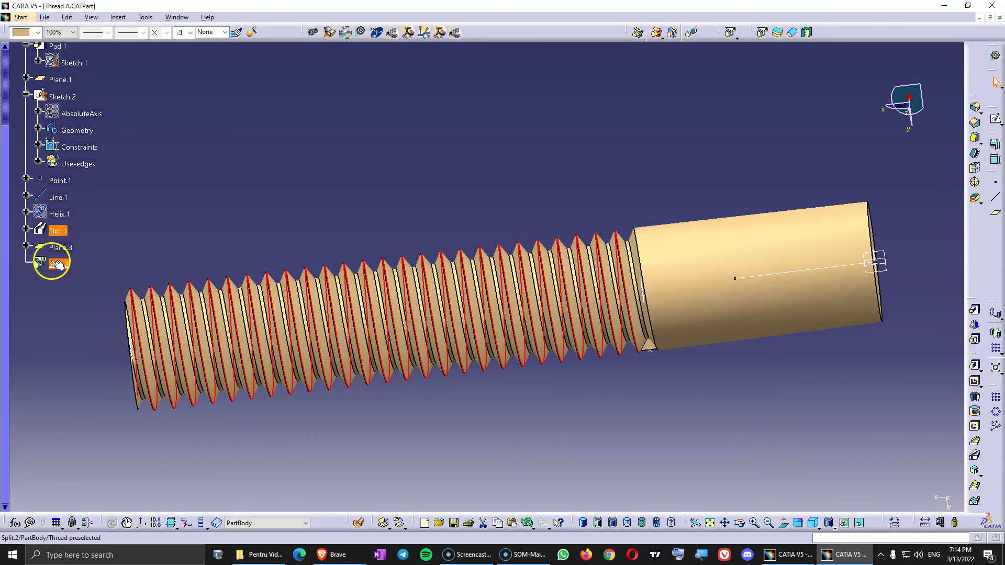
# Examine the finished helical slot along the threaded shaft, including its trimmed end and the transition to the plain cylinder.
pyautogui.click(643, 288)
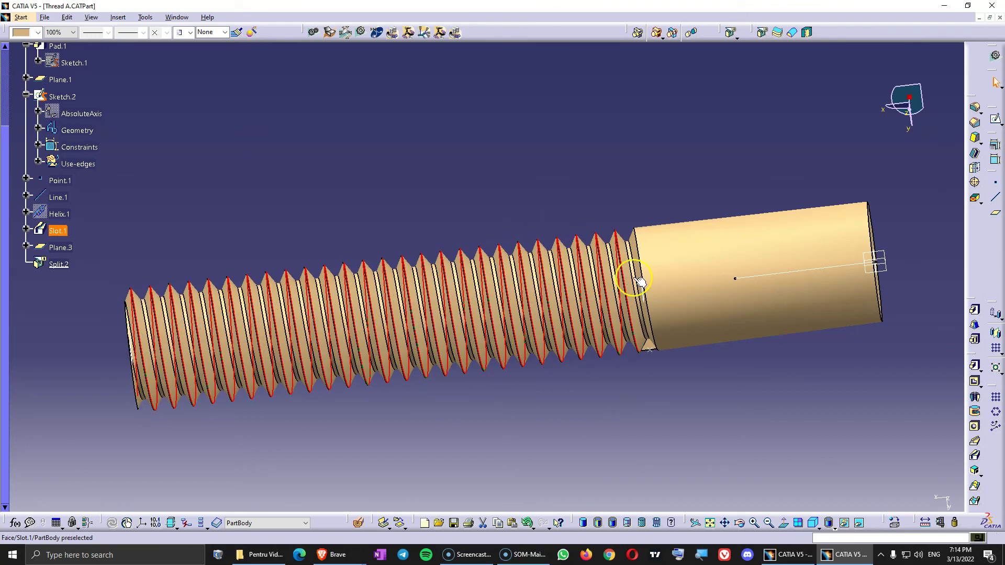
pyautogui.click(240, 278)
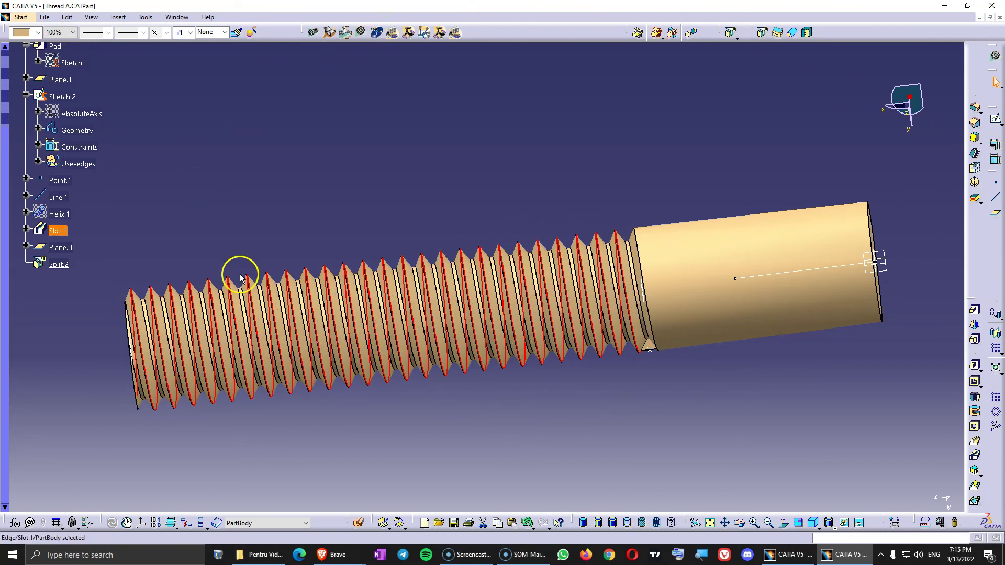
pyautogui.moveTo(486, 229); pyautogui.dragTo(514, 362, button='middle')
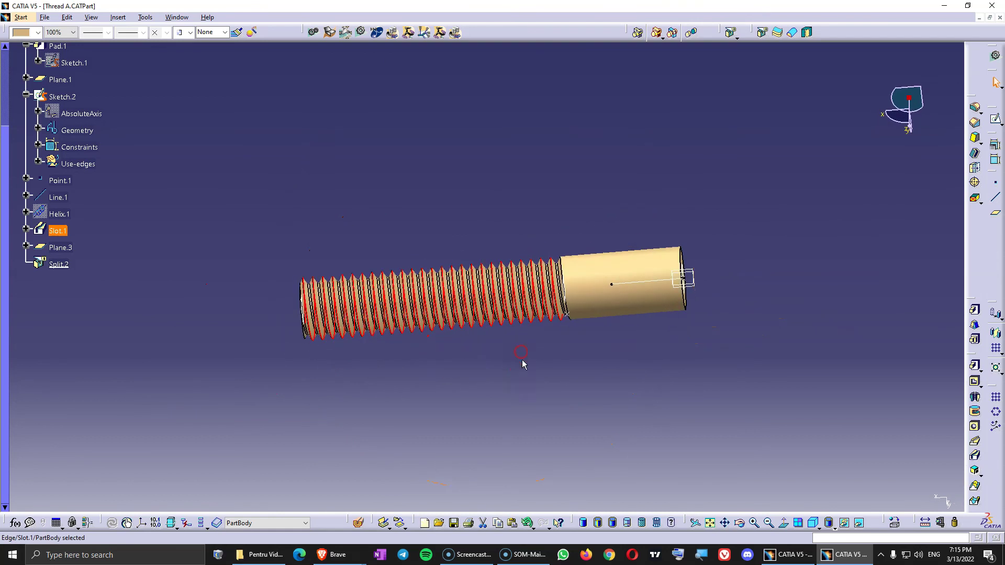
pyautogui.click(336, 384)
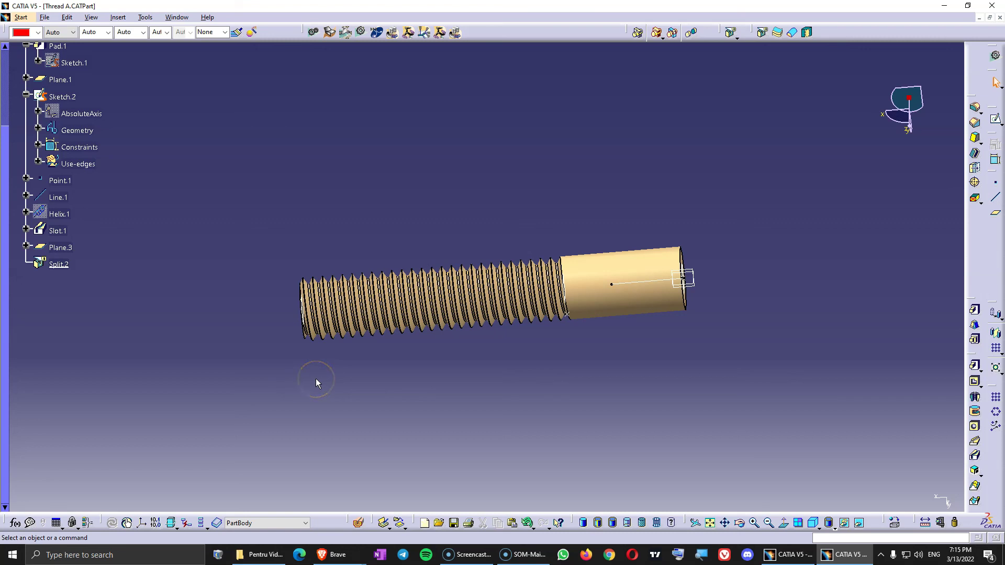
pyautogui.moveTo(316, 383); pyautogui.dragTo(507, 328, button='middle')
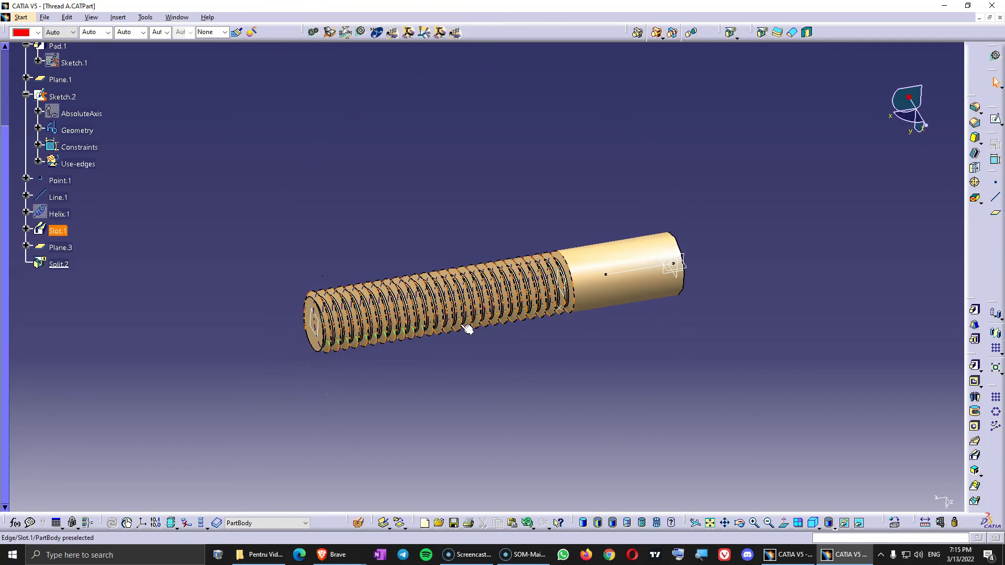
pyautogui.moveTo(446, 337); pyautogui.dragTo(486, 323, button='middle')
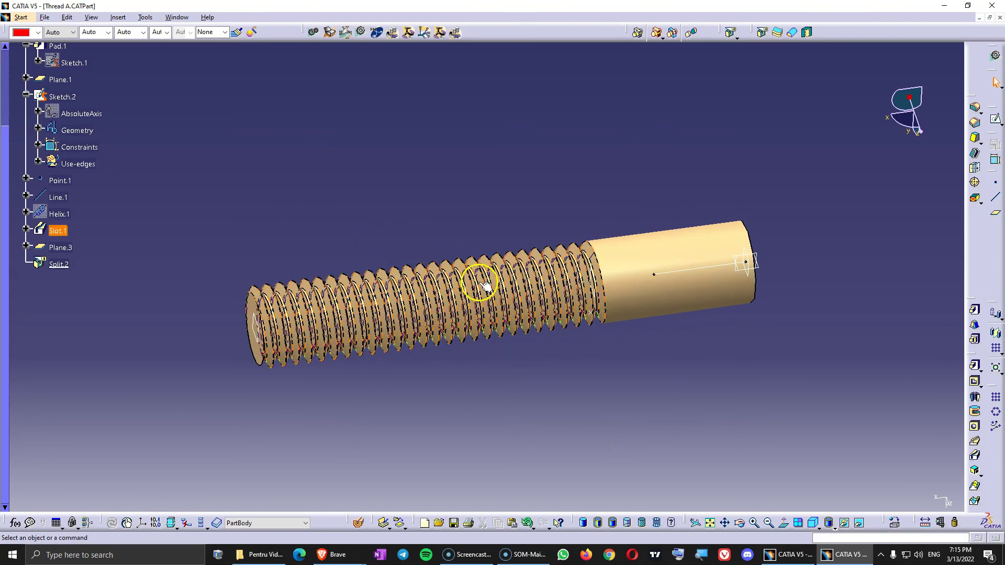